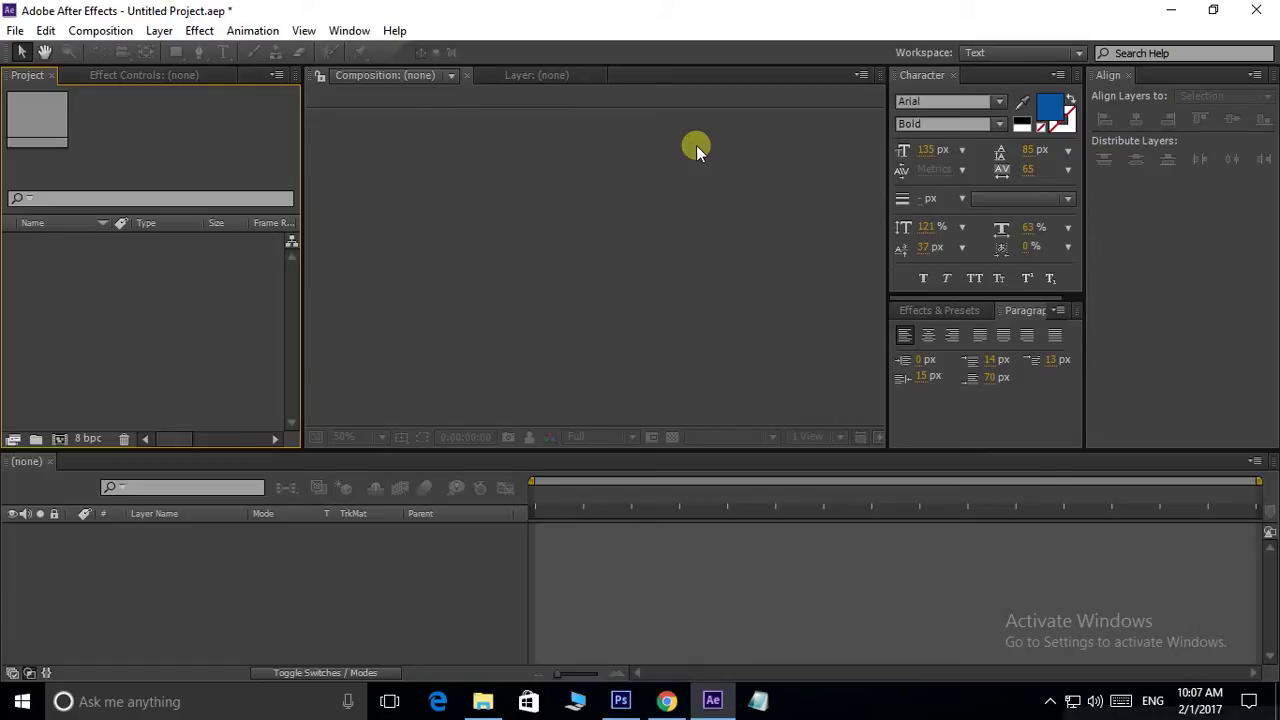
Create Comp 1 at 1440x1080, 25 fps, with a purple (A164C8) background colour.
left_click(59, 439)
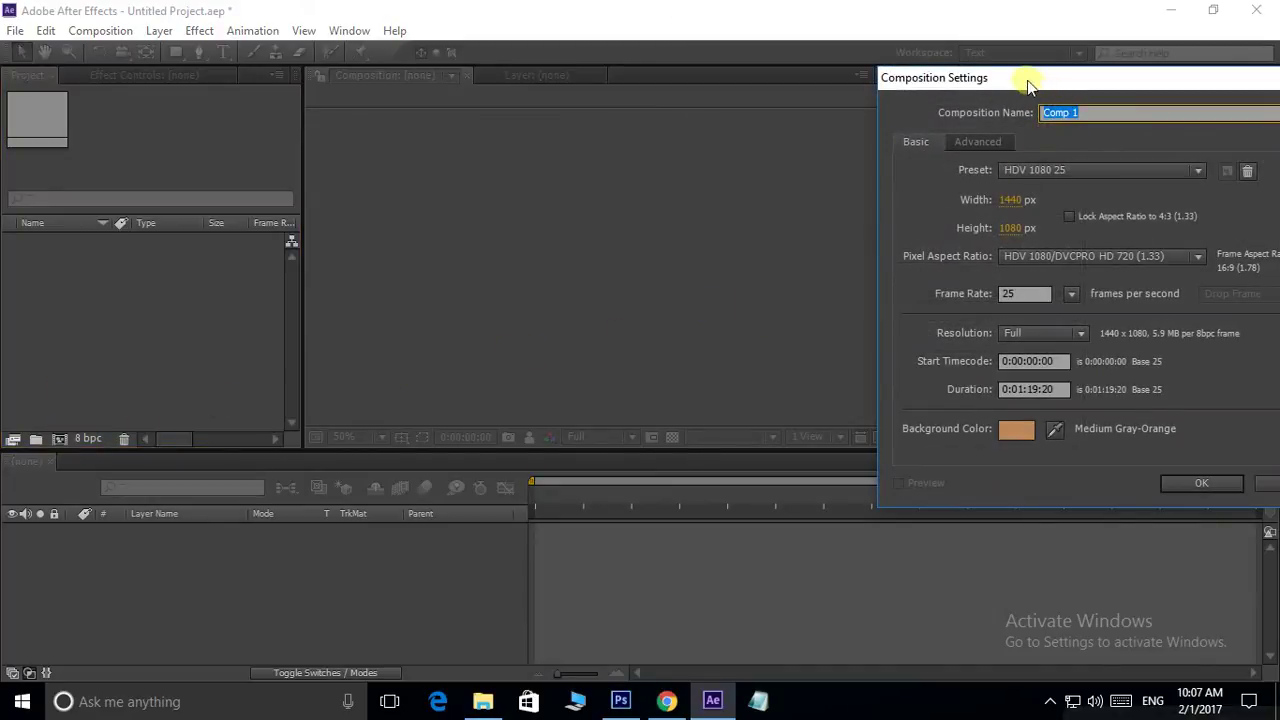
left_click_drag(1027, 80, 504, 82)
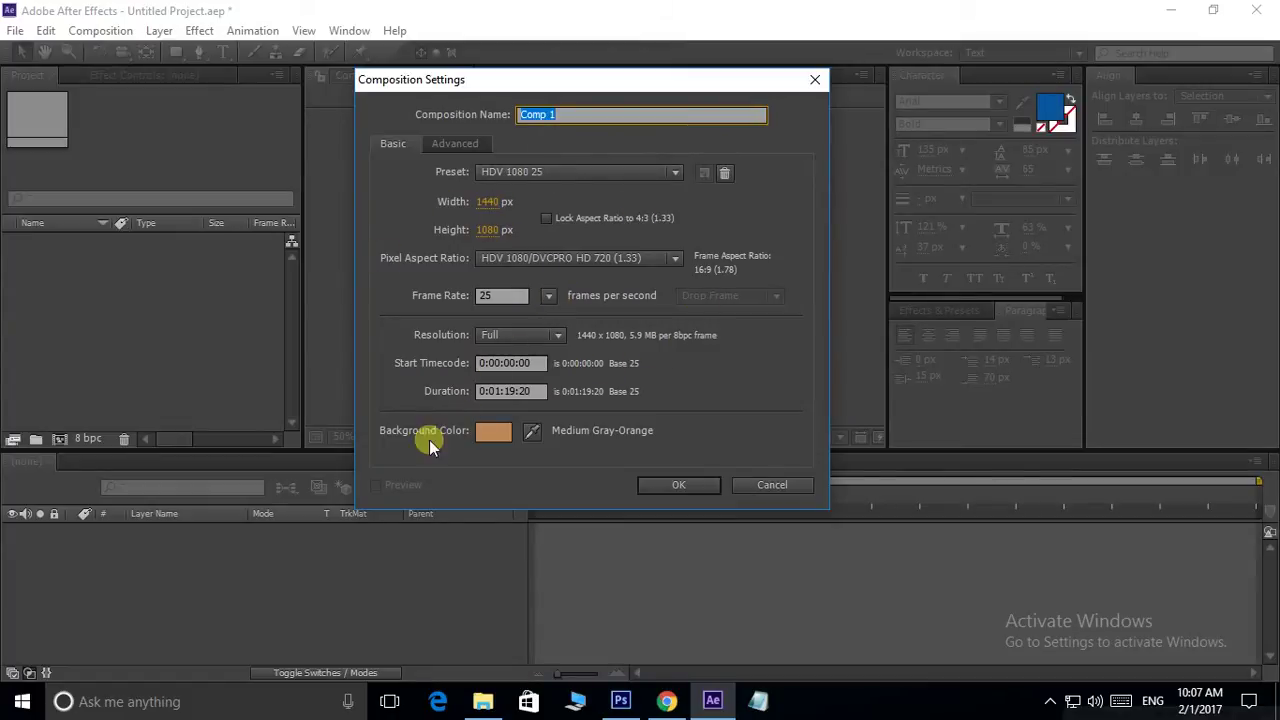
left_click(487, 435)
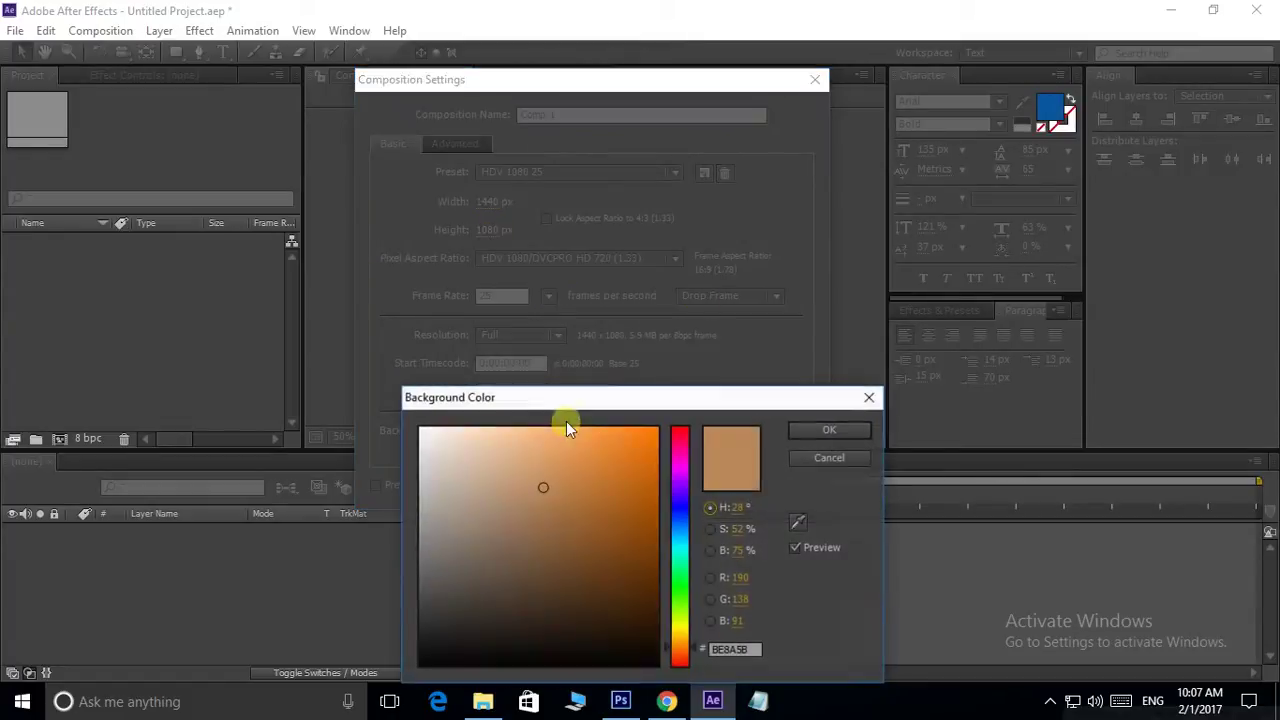
left_click_drag(649, 415, 648, 305)
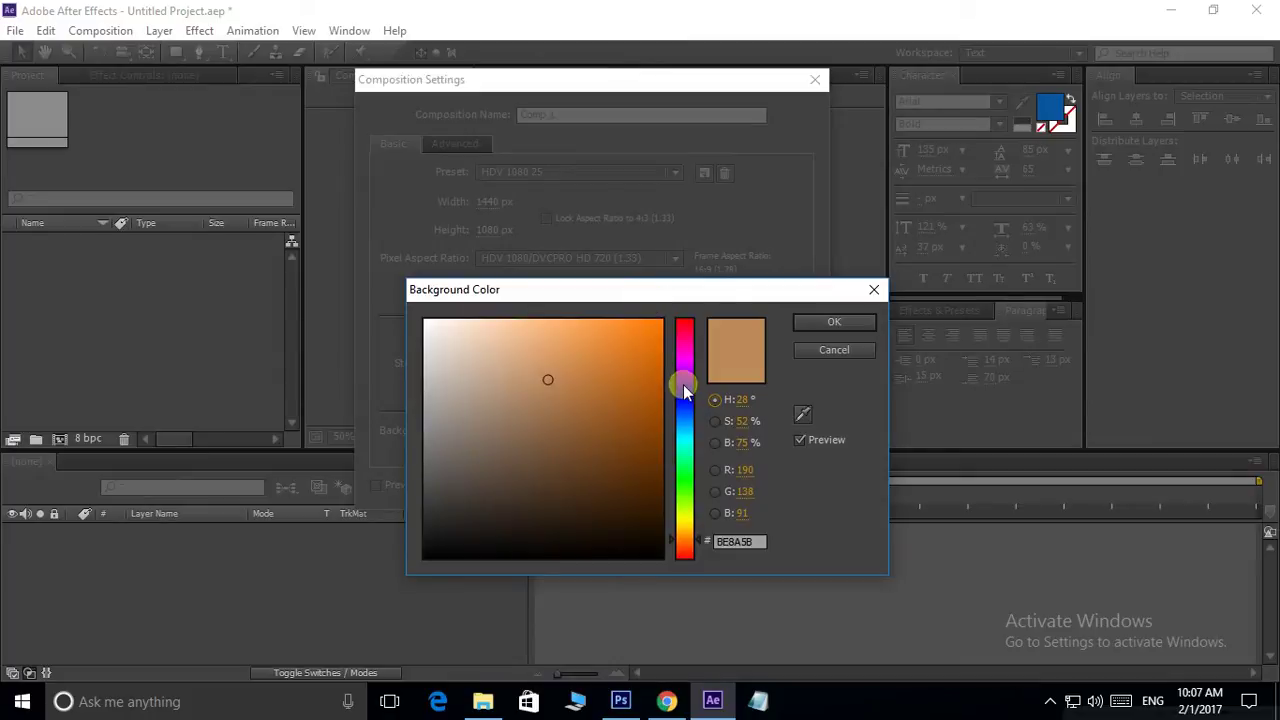
left_click_drag(683, 384, 681, 374)
left_click(546, 380)
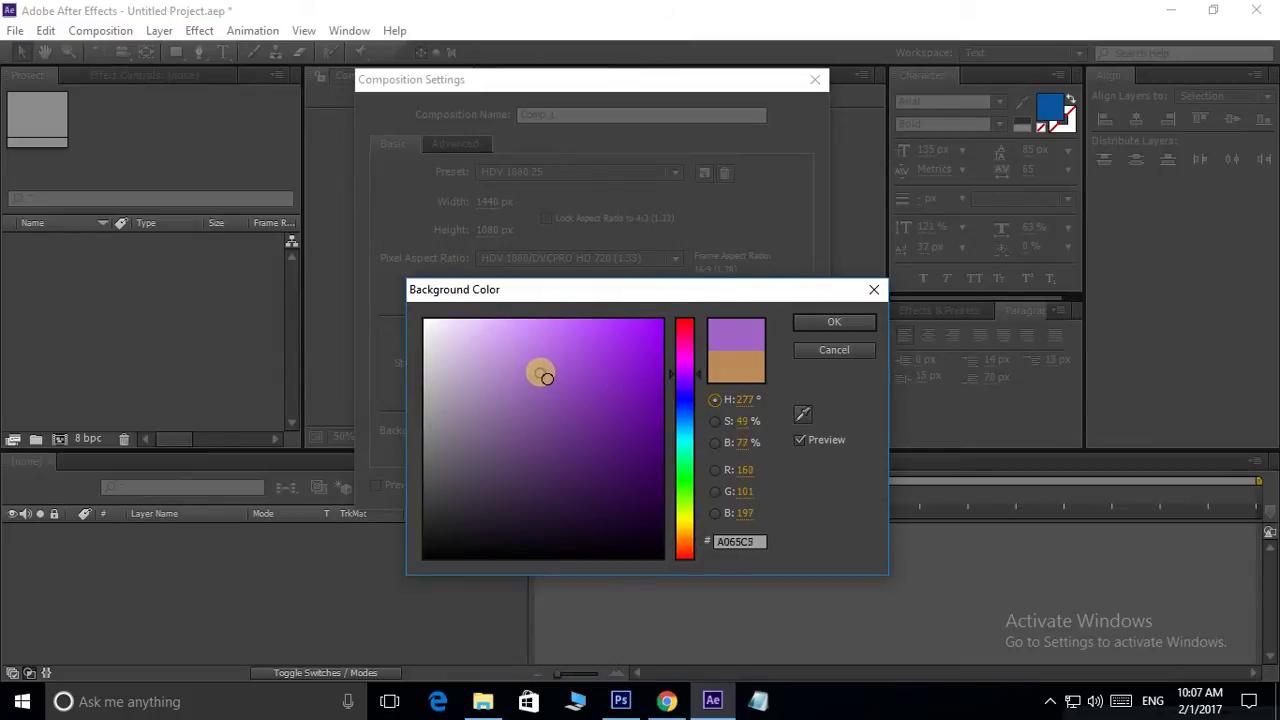
left_click_drag(546, 378, 543, 371)
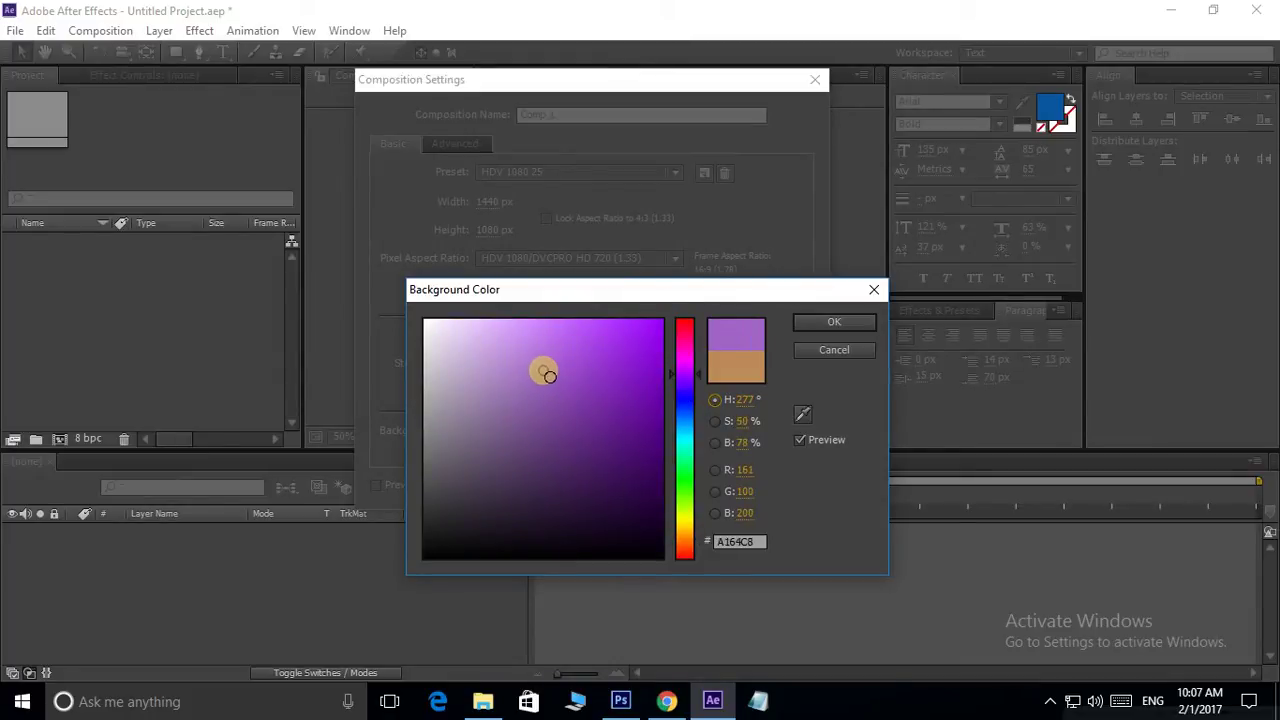
left_click(823, 330)
left_click(668, 483)
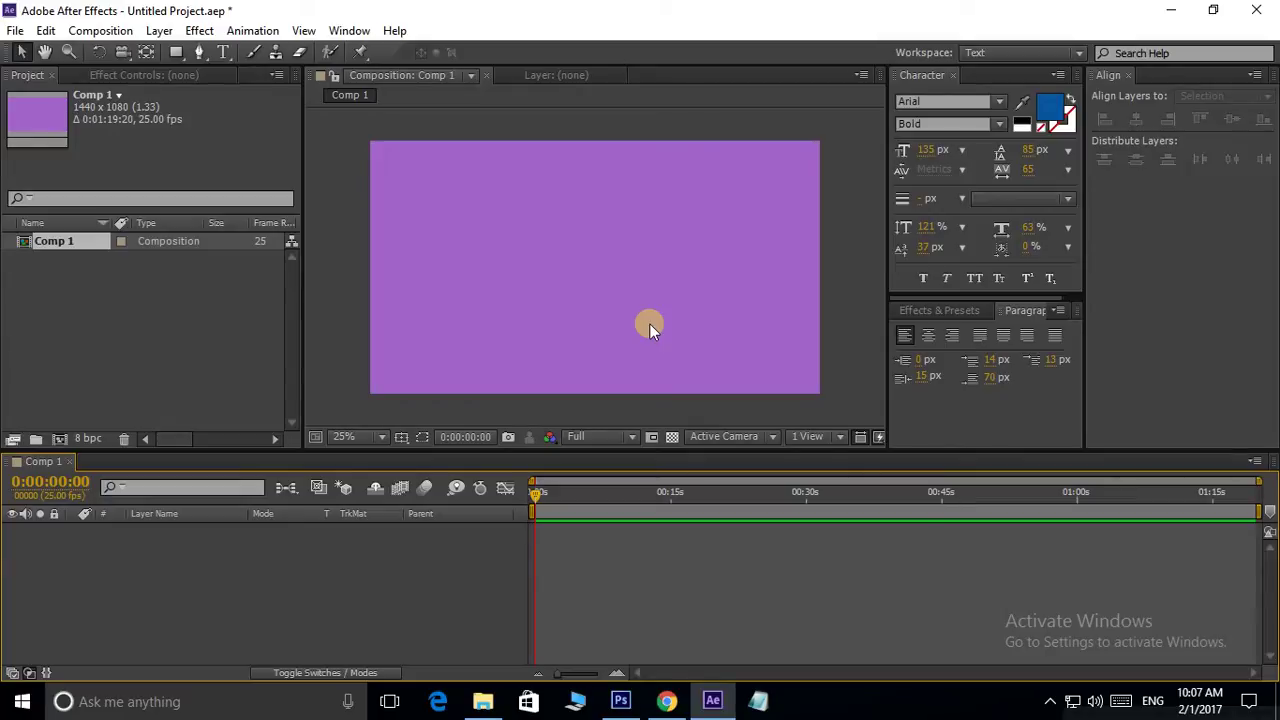
Add a near-white, composition-sized solid layer, White Solid 1.
right_click(302, 607)
mouse_move(390, 412)
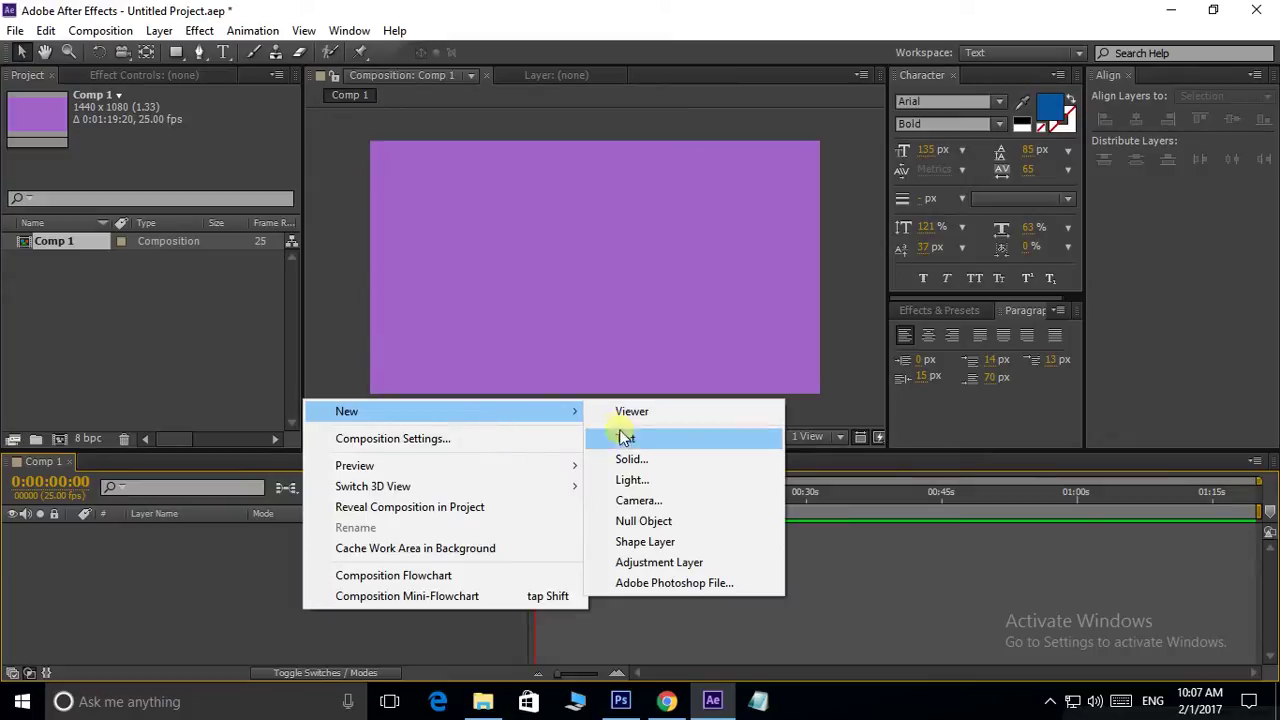
left_click(632, 458)
left_click(876, 406)
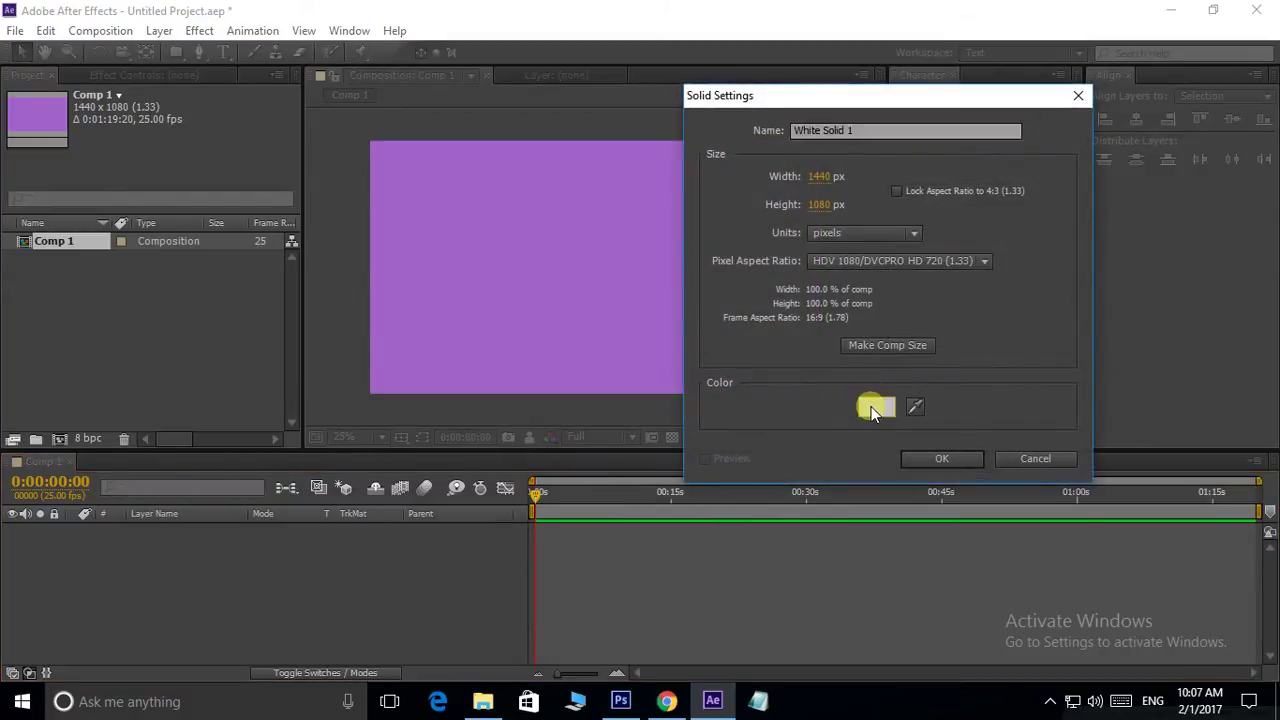
left_click_drag(507, 371, 405, 298)
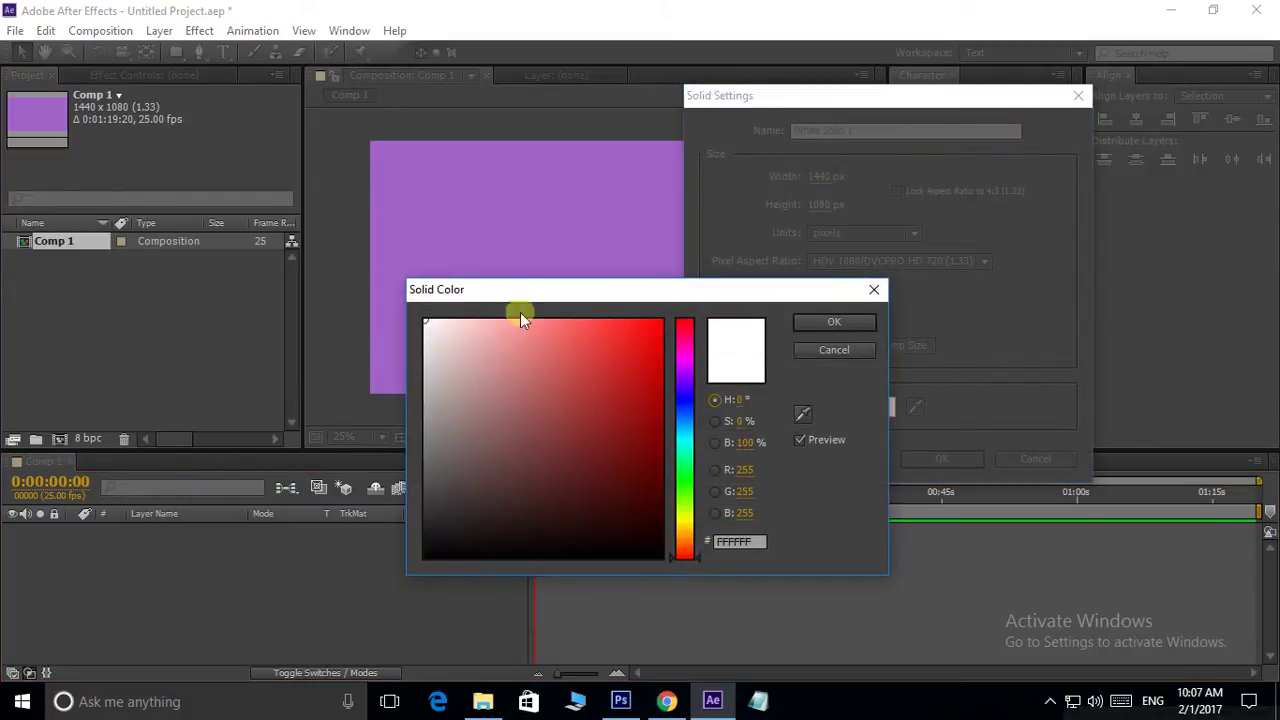
left_click(847, 320)
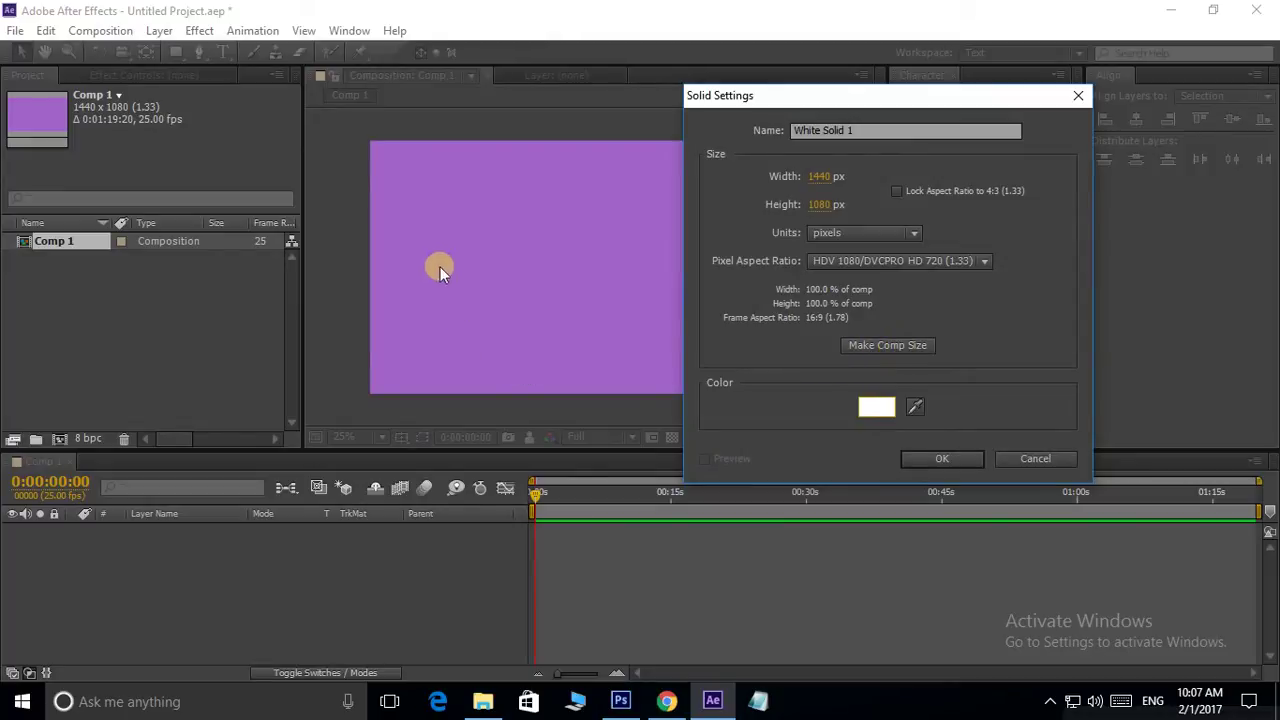
left_click(877, 342)
left_click(945, 459)
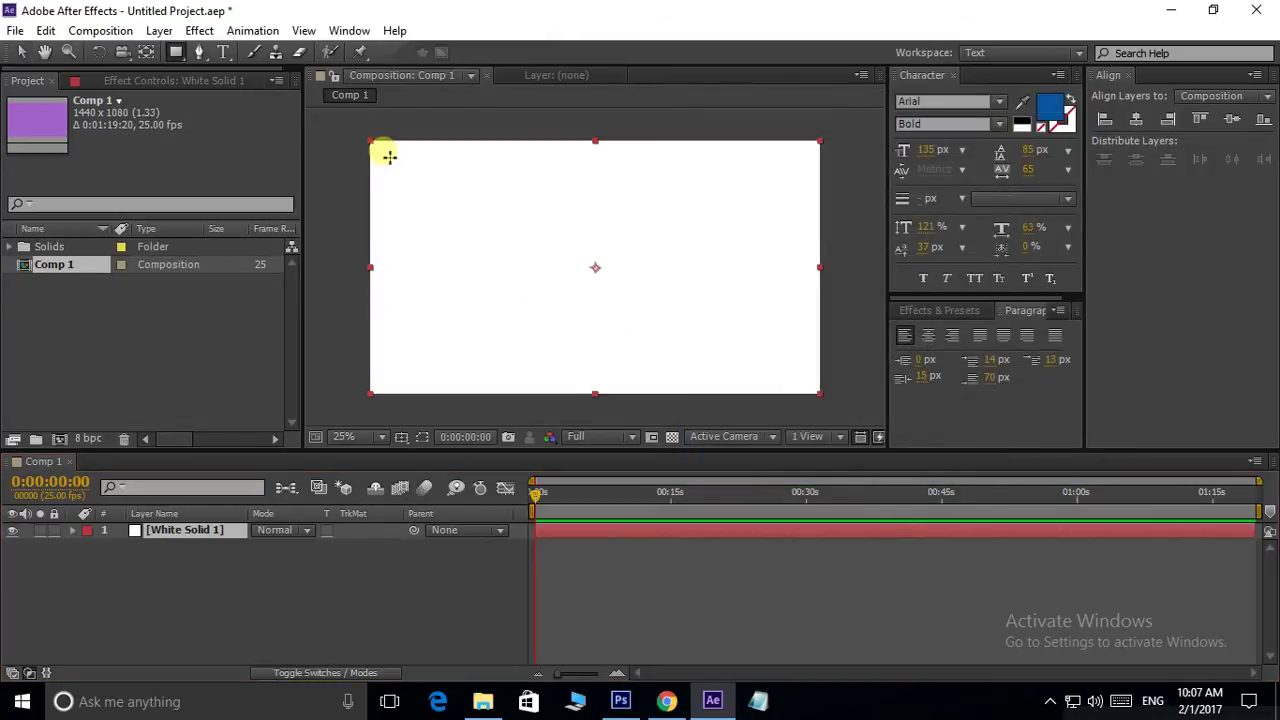
Draw a rectangle mask on the solid, feather it to 932 pixels, and hide the mask outline.
left_click(178, 530)
left_click(175, 55)
left_click_drag(380, 152, 801, 381)
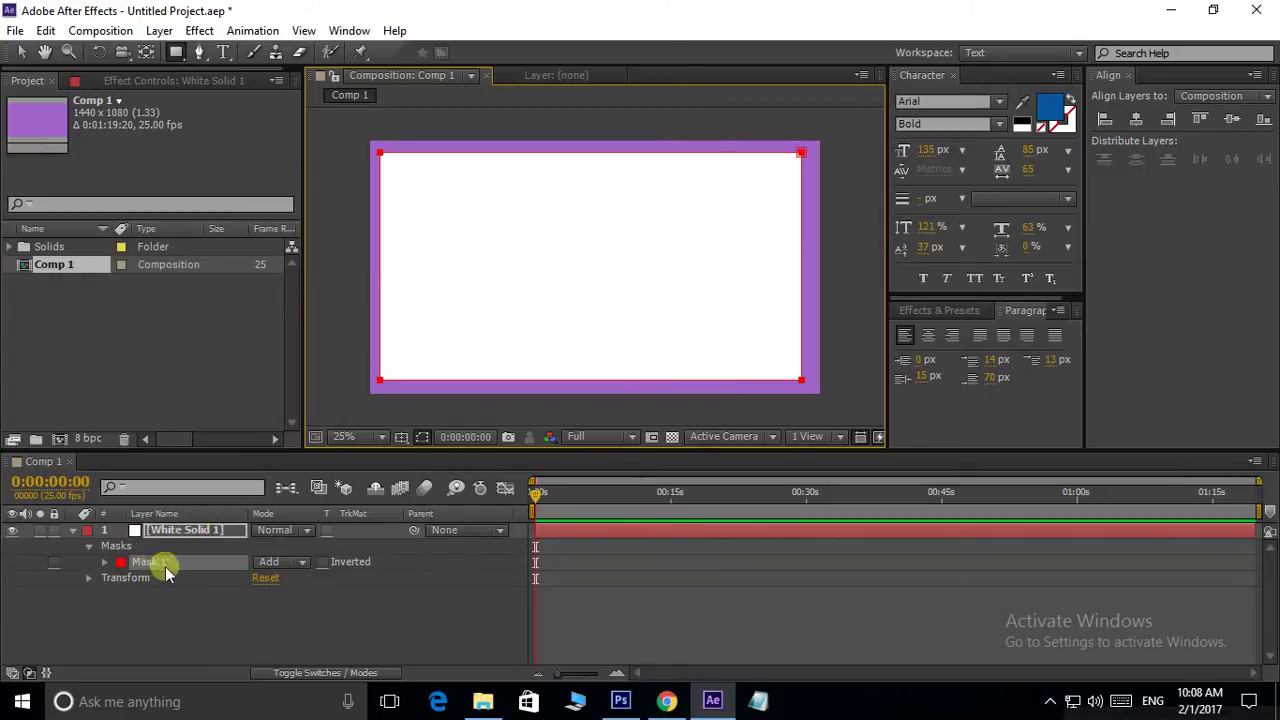
left_click(104, 563)
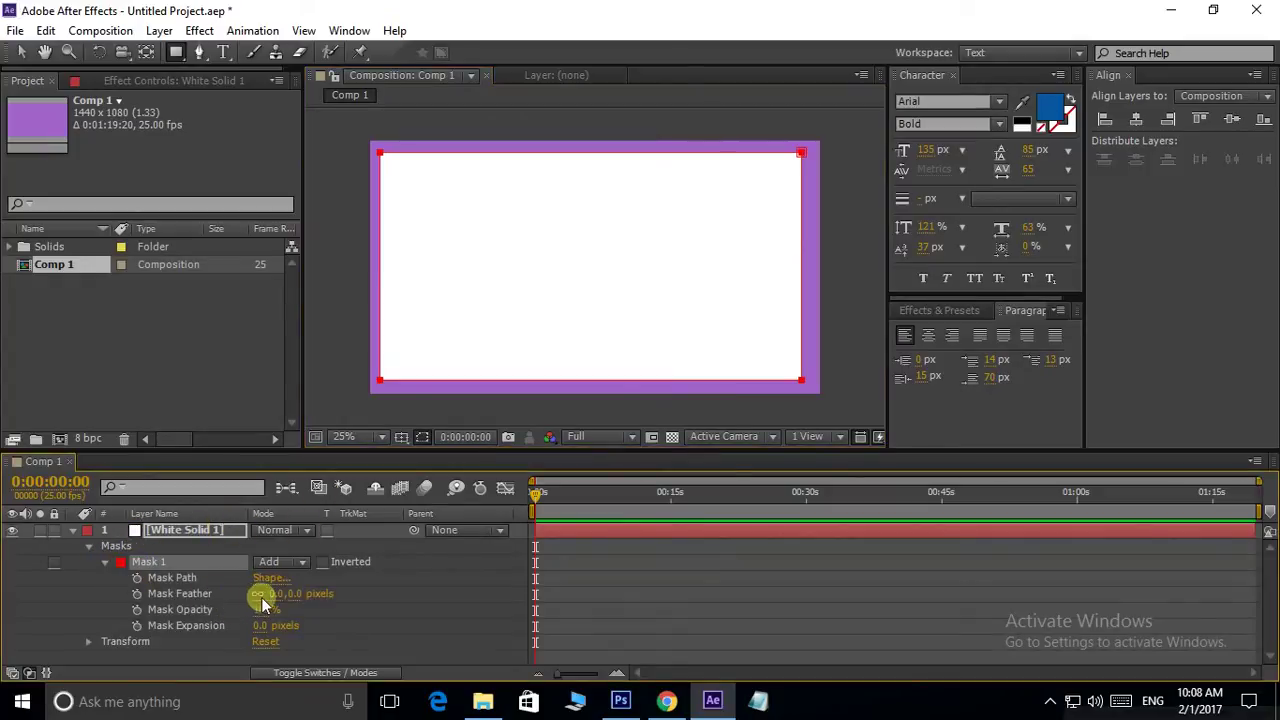
left_click_drag(272, 594, 1173, 589)
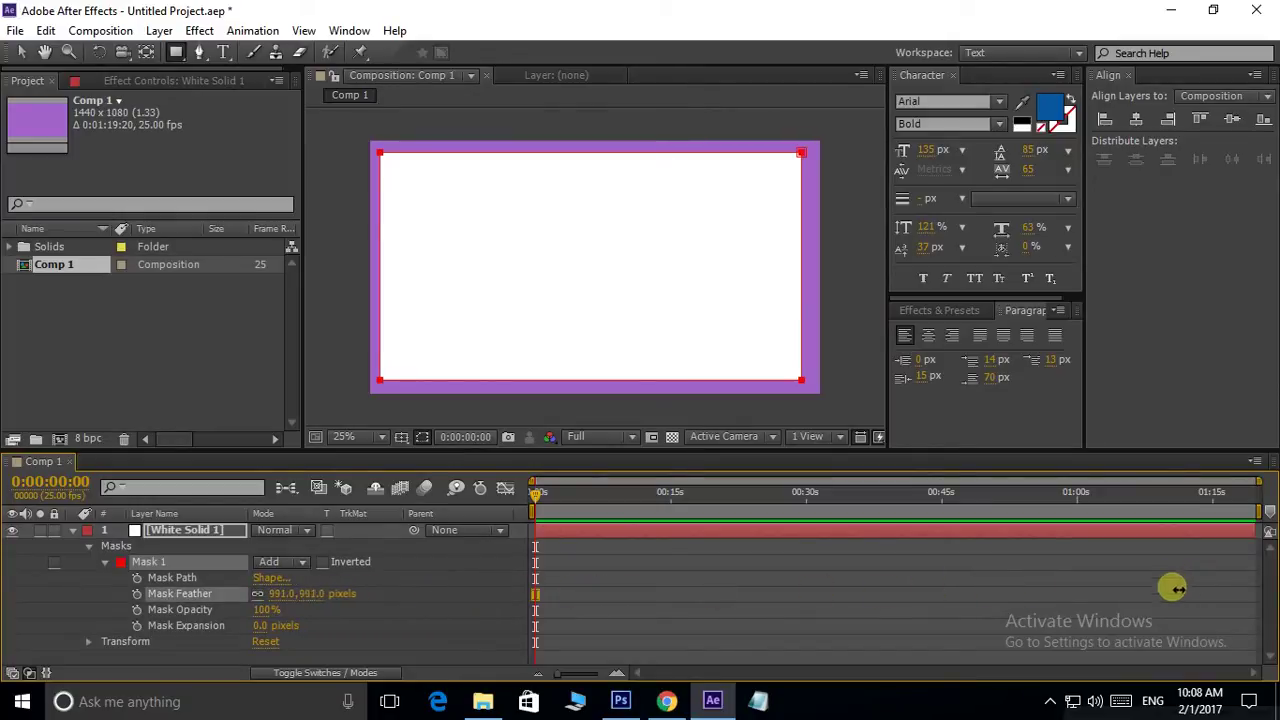
left_click_drag(1173, 589, 1140, 590)
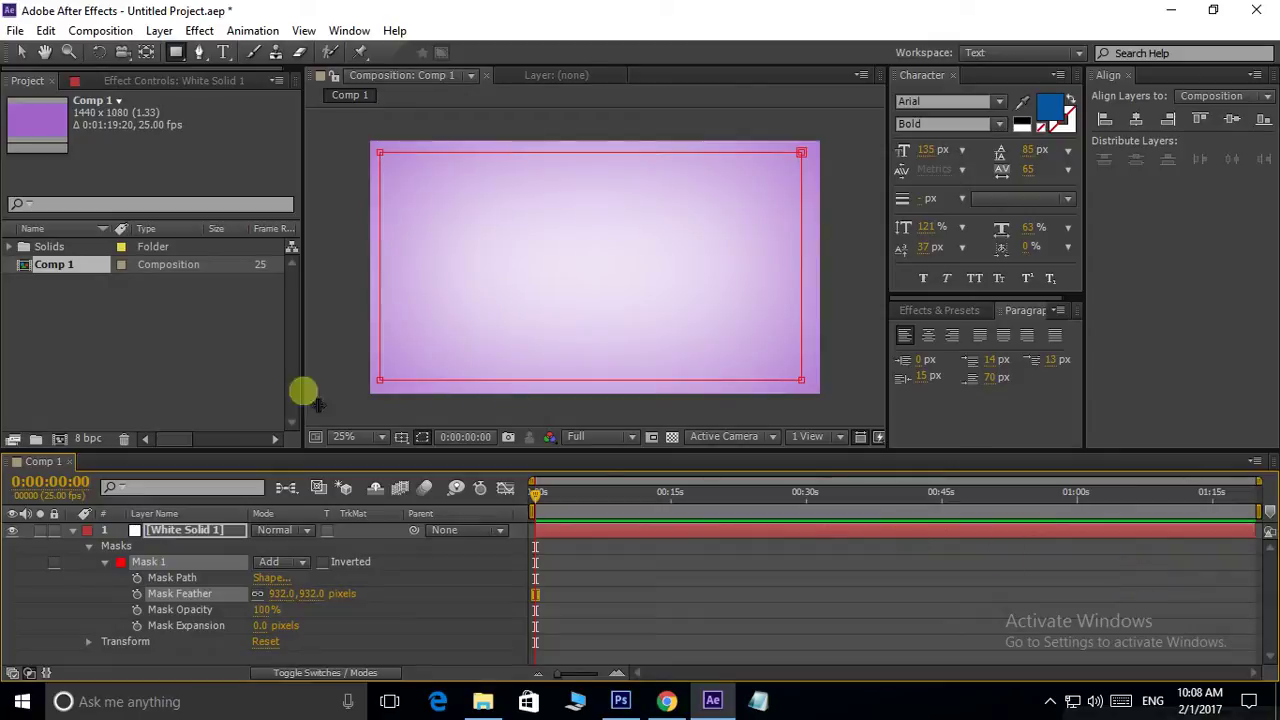
left_click(20, 51)
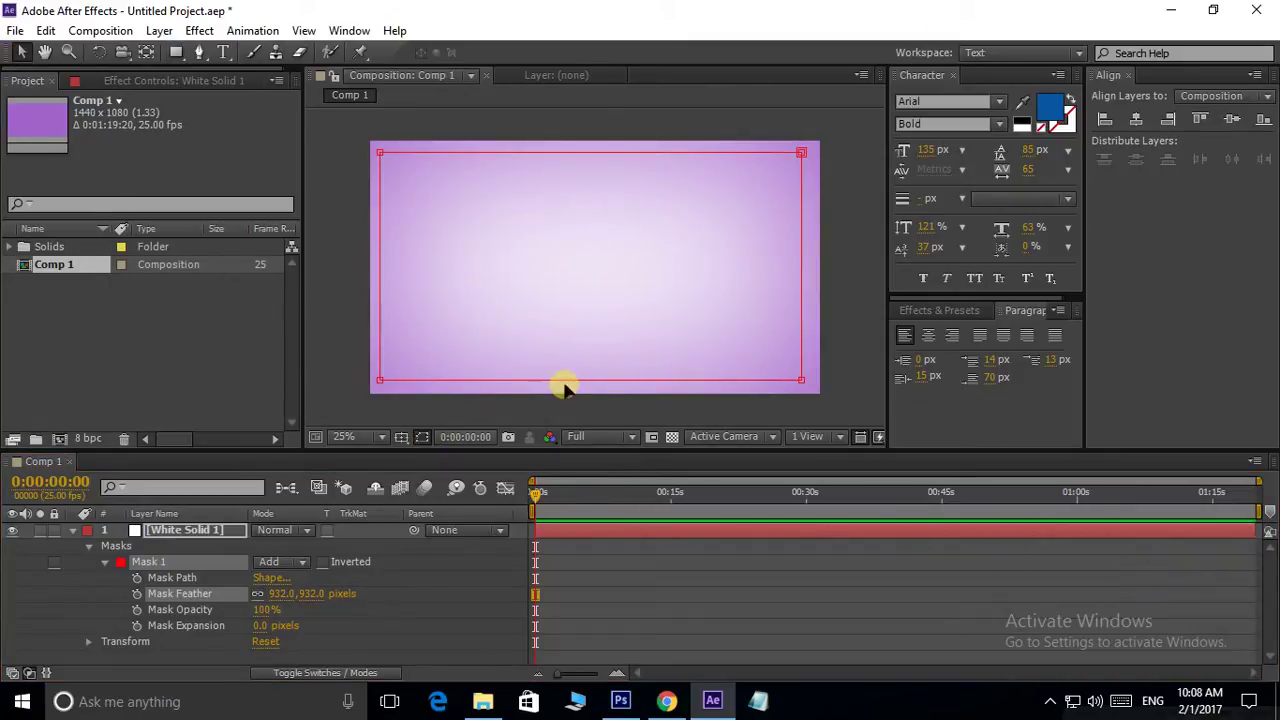
left_click(421, 437)
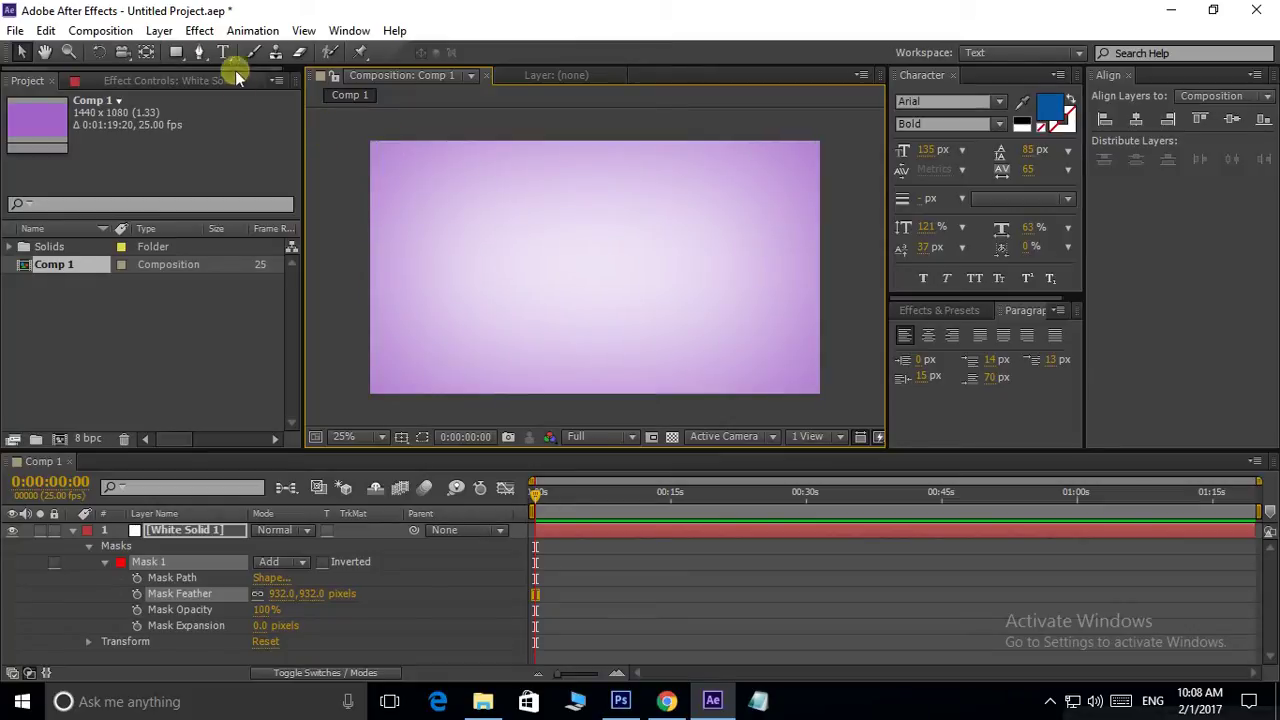
Change the composition background colour to medium red (C86466).
left_click(100, 30)
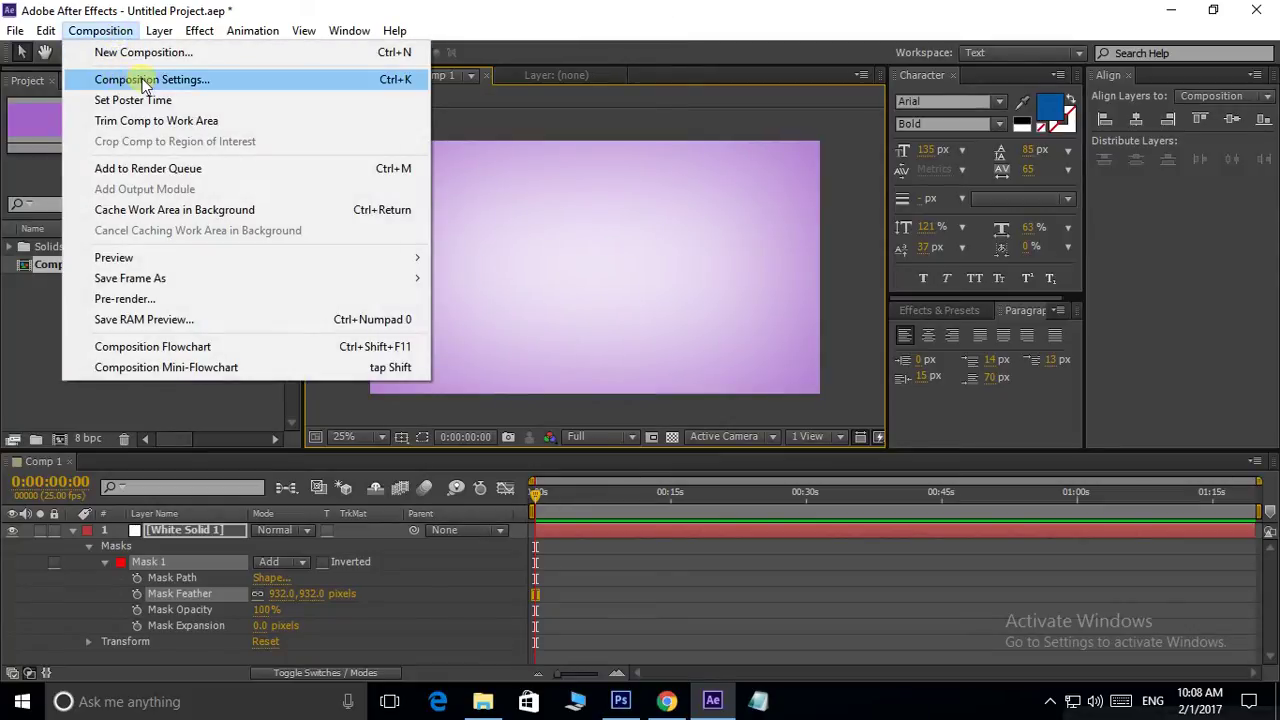
left_click(145, 80)
left_click_drag(640, 84, 1100, 130)
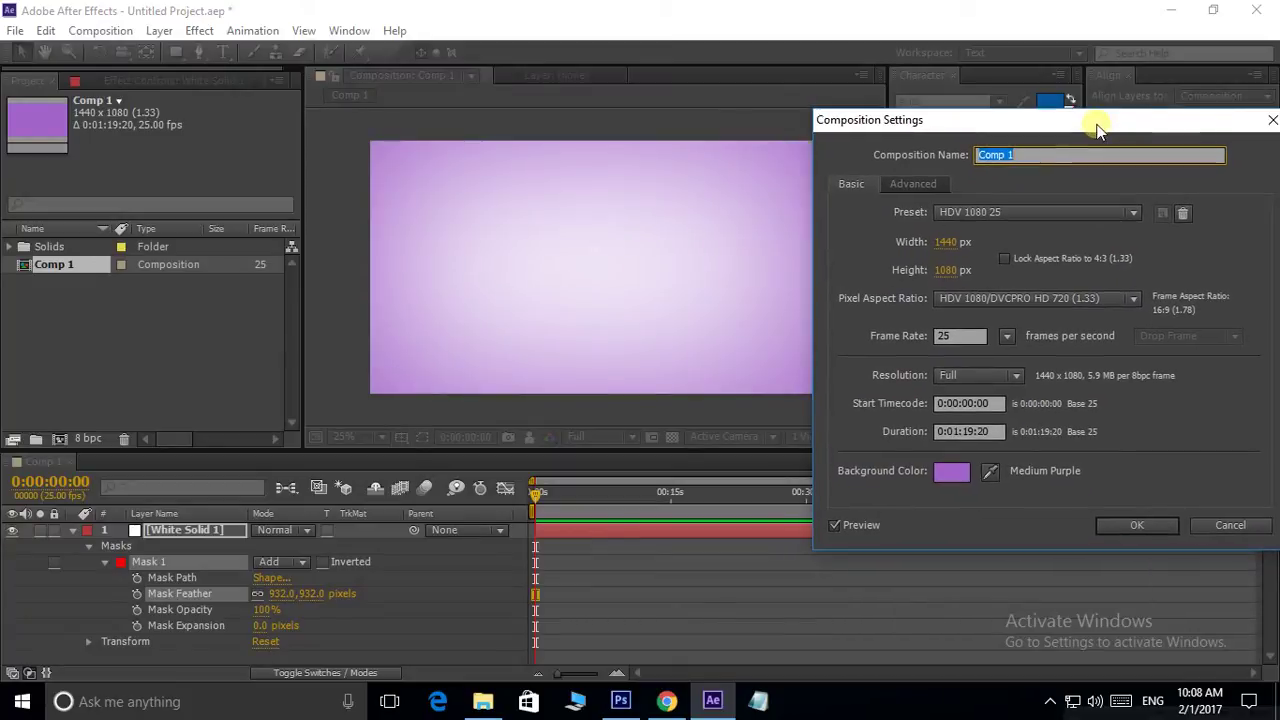
left_click(948, 472)
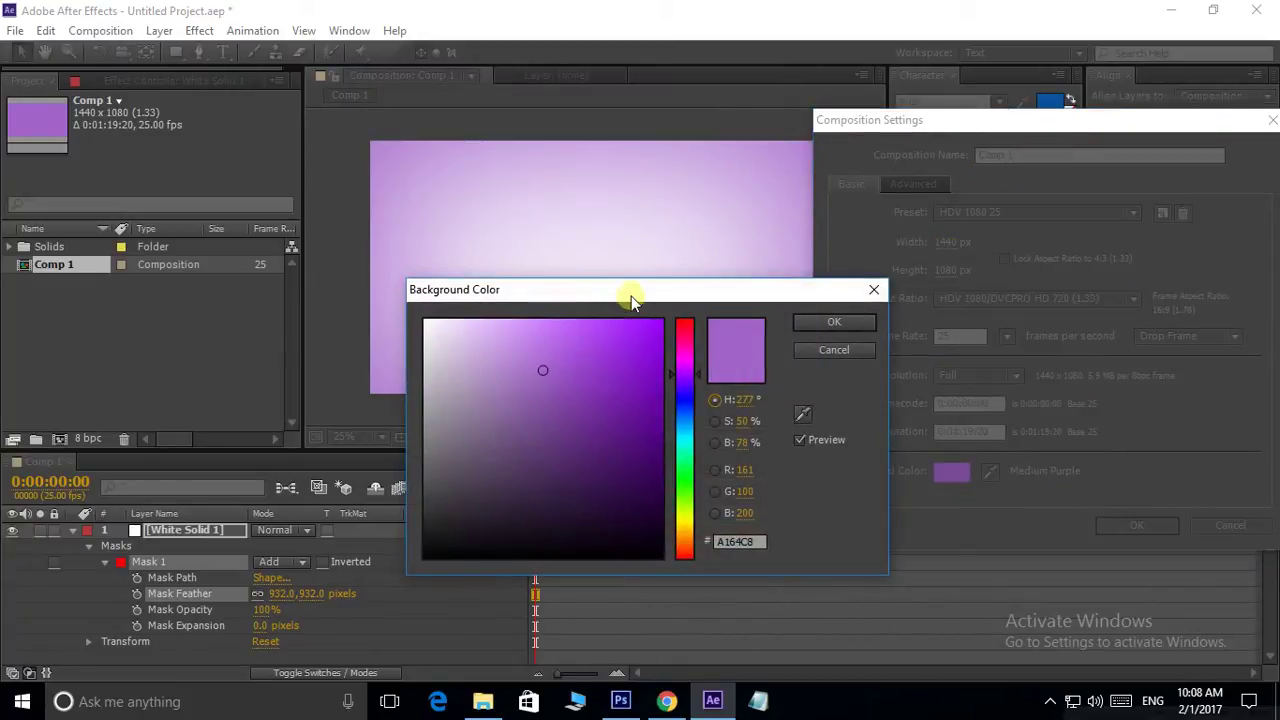
left_click_drag(631, 294, 483, 432)
mouse_move(538, 518)
left_mouse_down()
mouse_move(539, 623)
mouse_move(543, 452)
left_mouse_up()
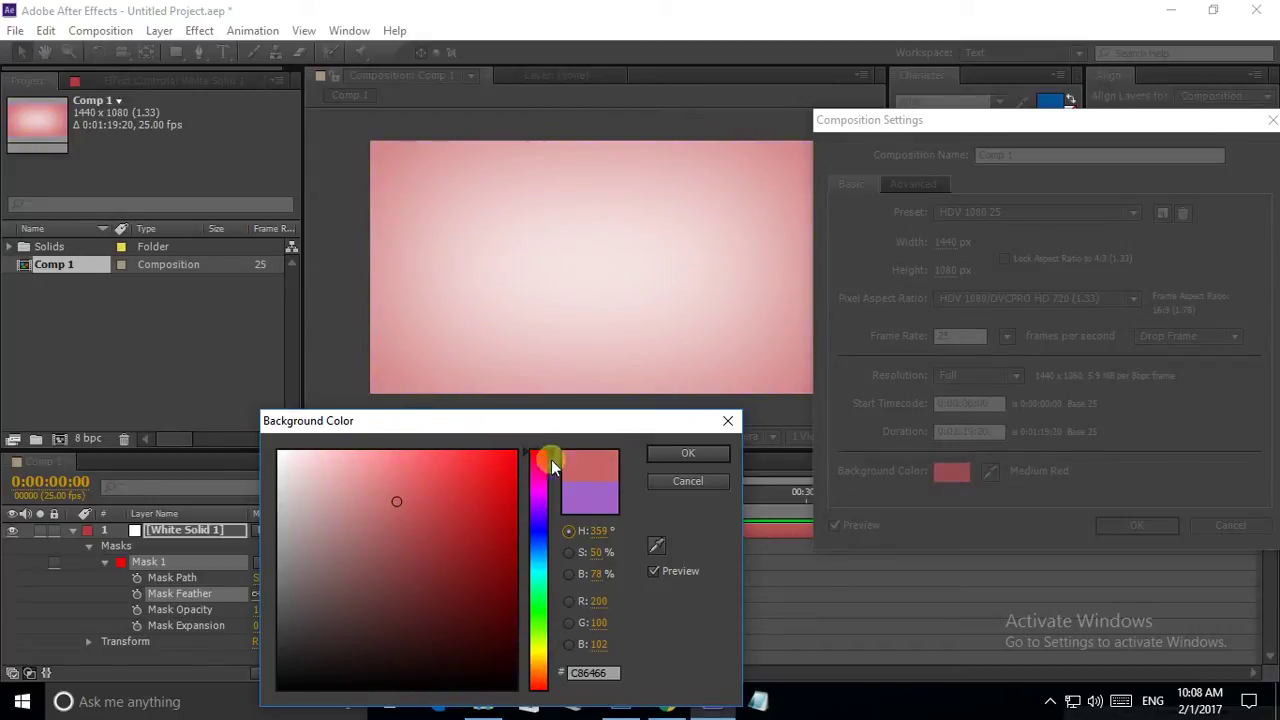
left_click(690, 455)
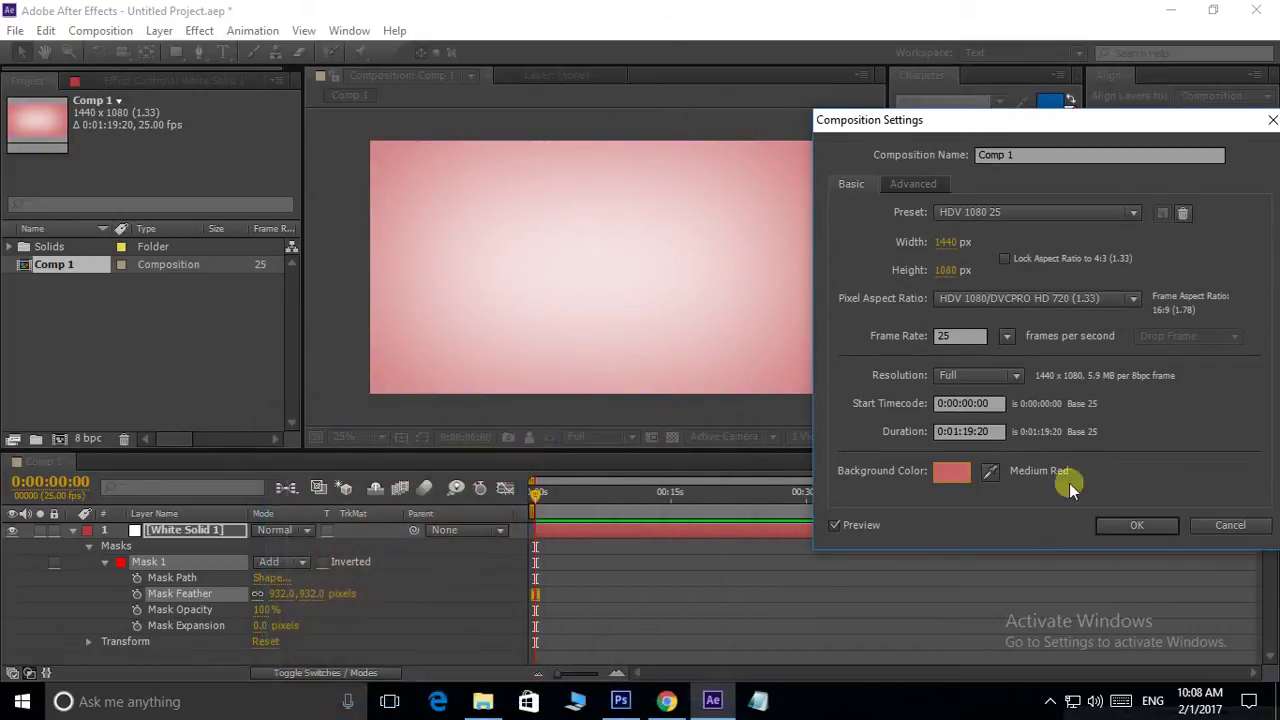
left_click(1122, 529)
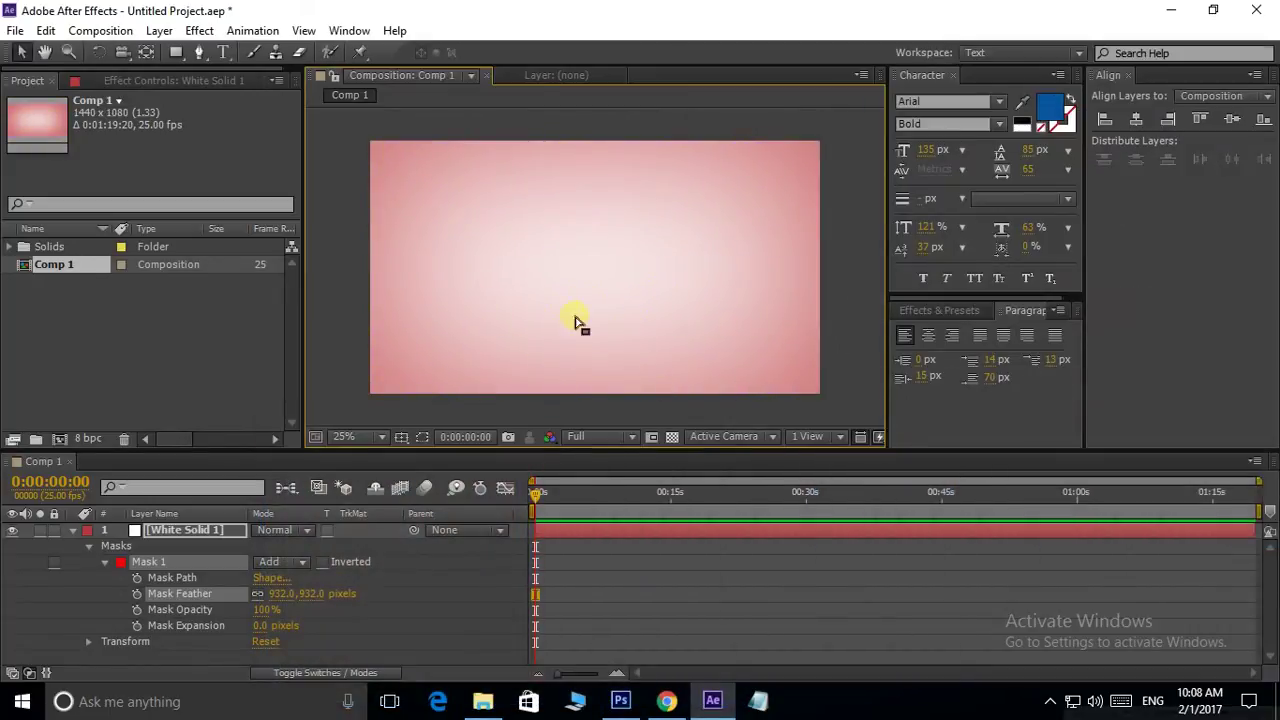
Collapse and lock the White Solid 1 layer, then clear the selection.
left_click(73, 530)
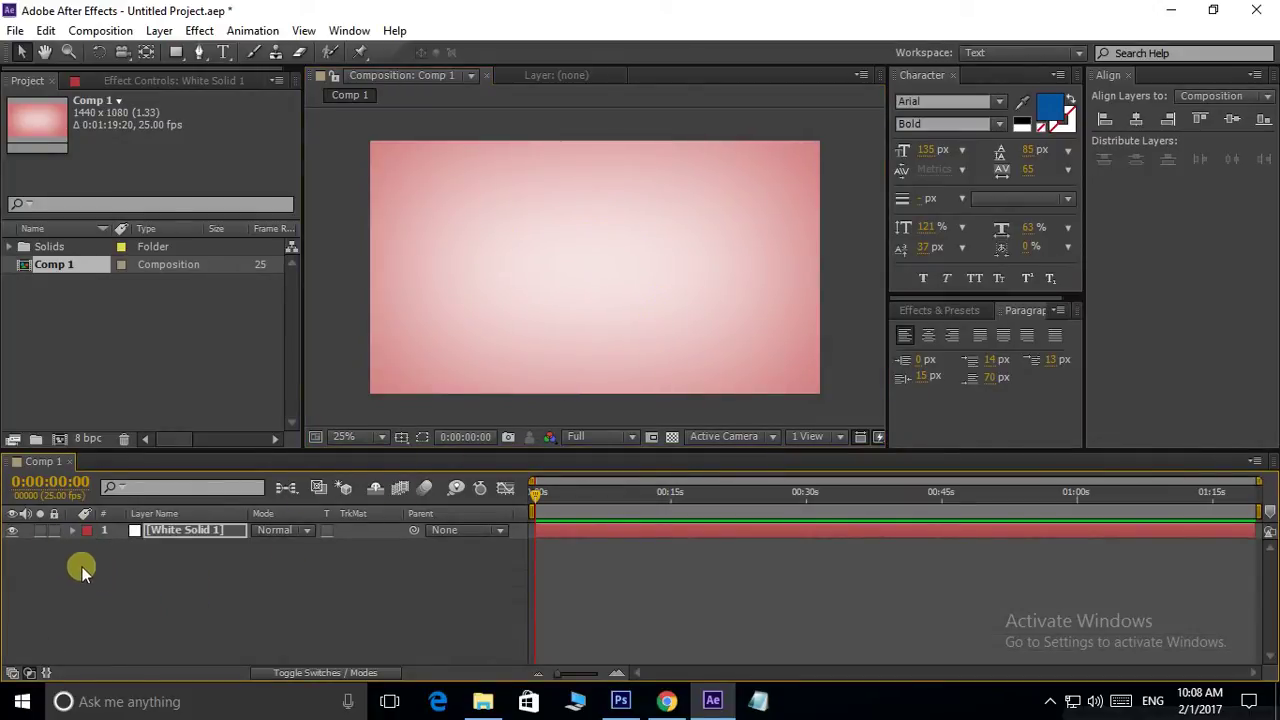
left_click(53, 531)
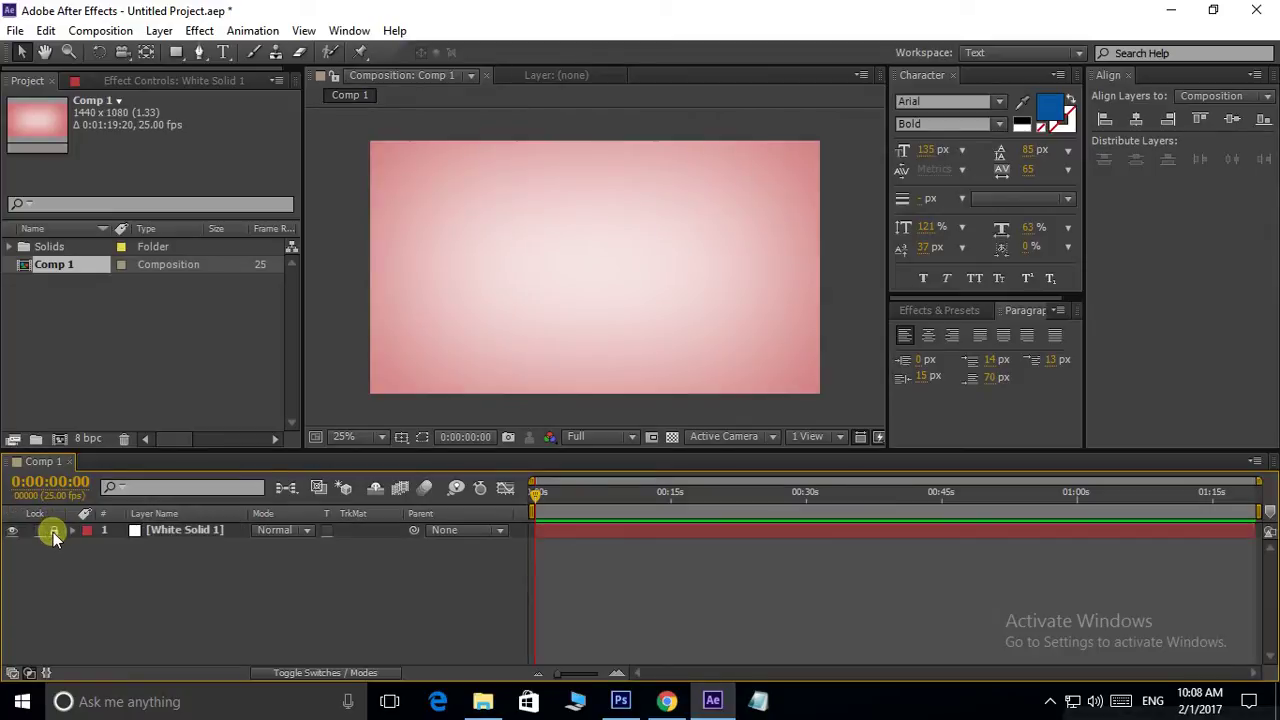
left_click(700, 322)
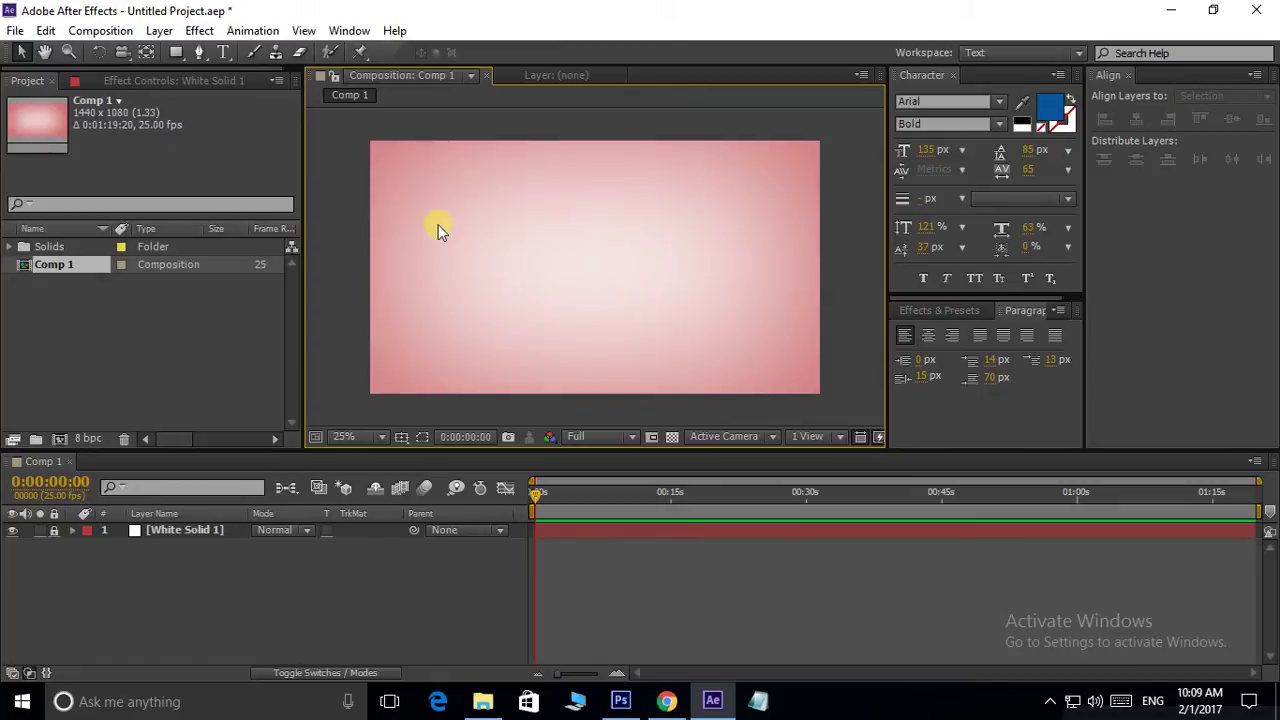
Type the title 'Telugu Tech Solutions' and align it to the horizontal centre of the composition.
left_click(223, 52)
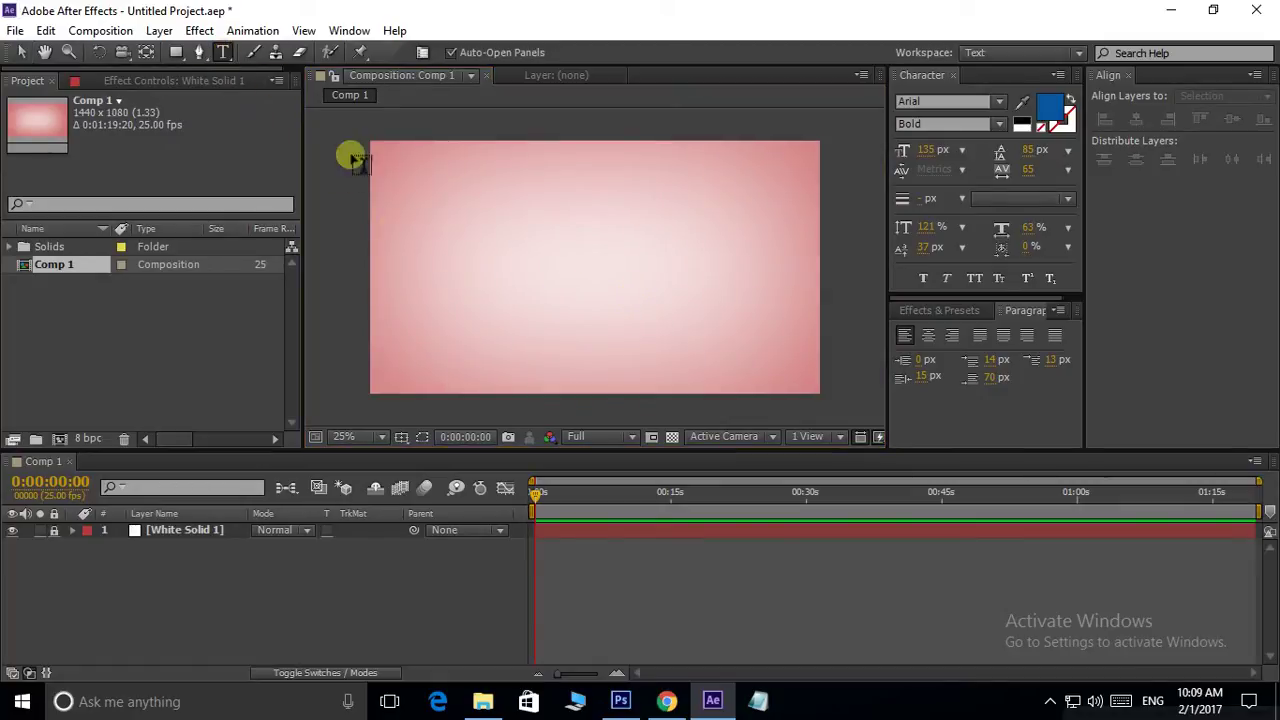
left_click(492, 262)
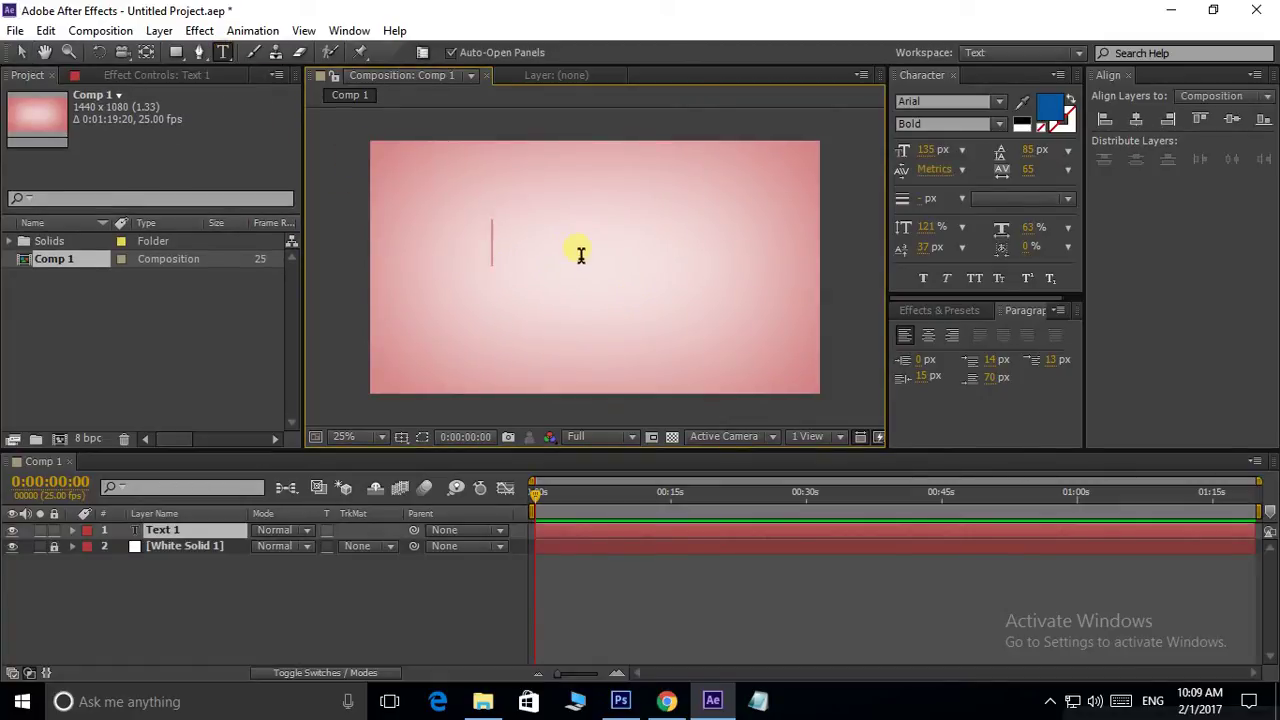
type("T")
type("elugu ")
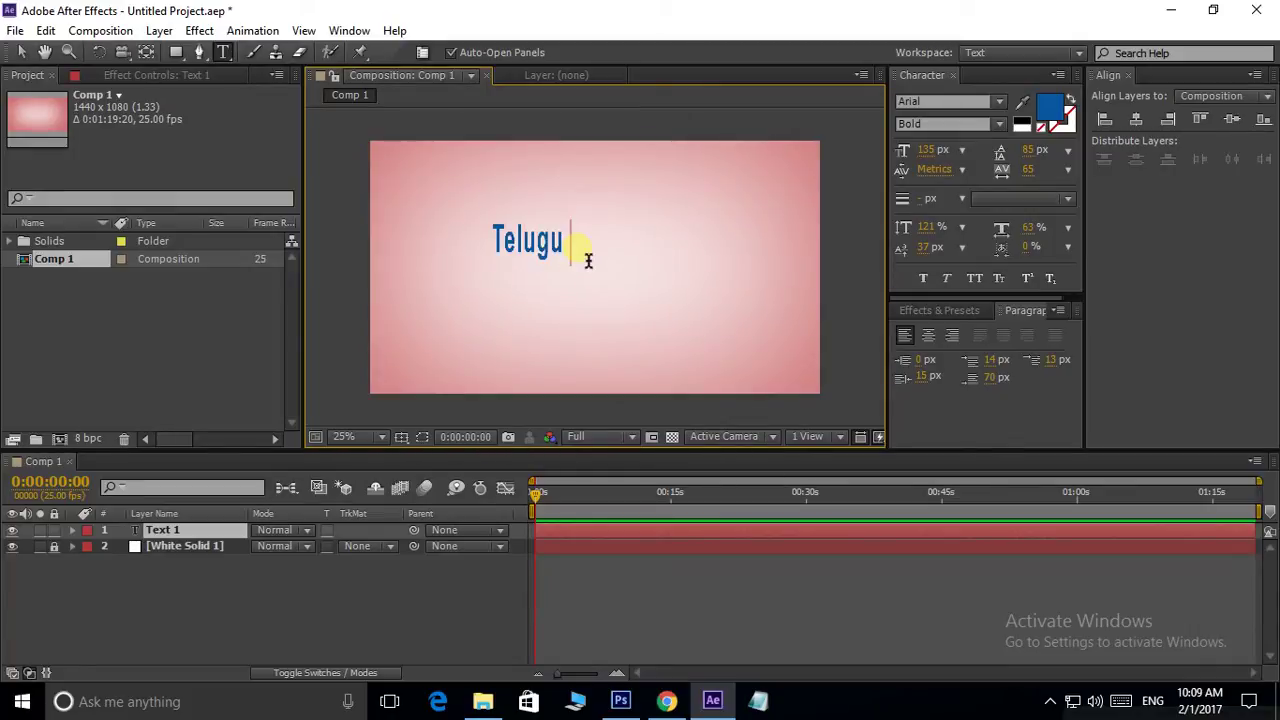
type("Tech S")
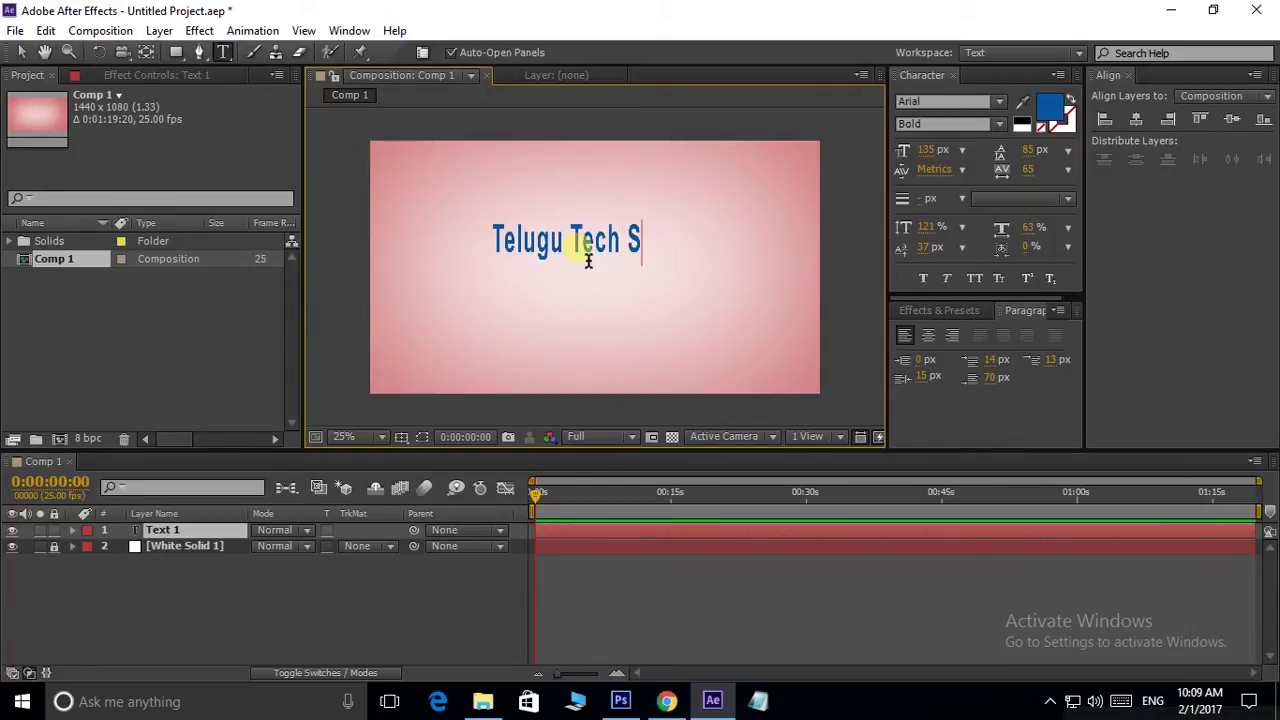
type("olutions")
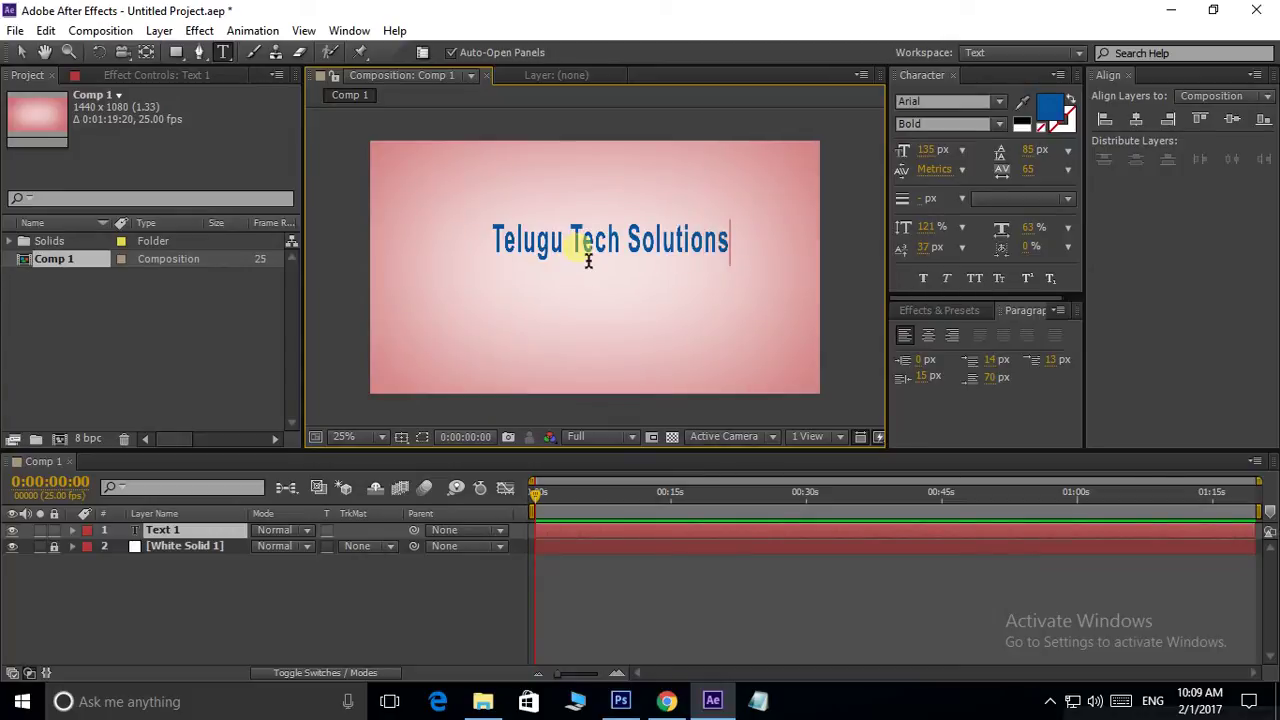
left_click(20, 52)
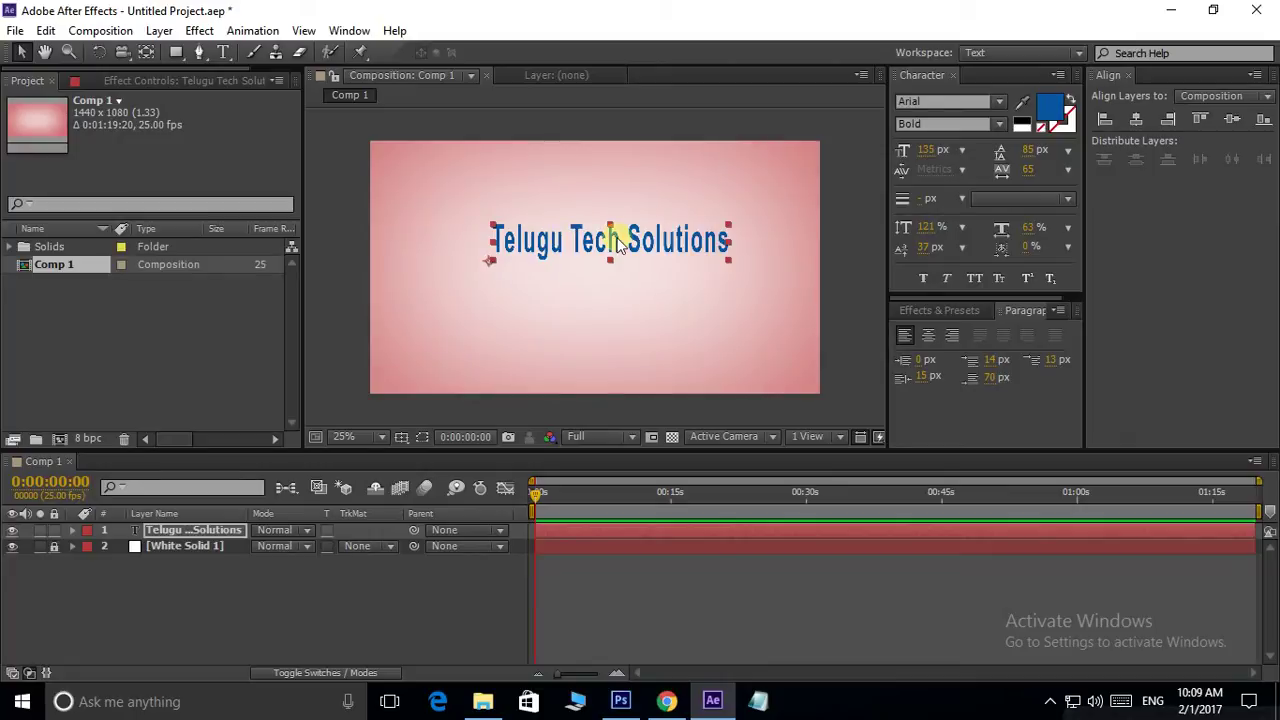
left_click(1137, 120)
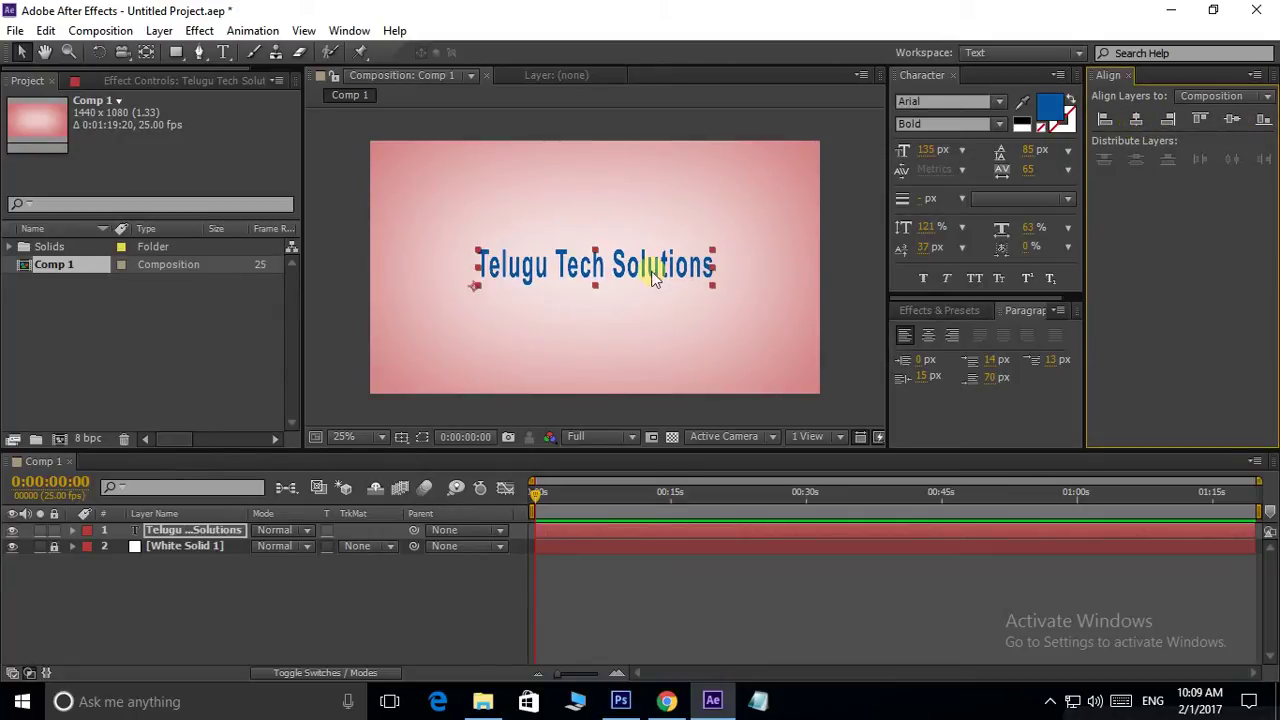
scroll(590, 275, "up", 2)
scroll(590, 275, "down", 2)
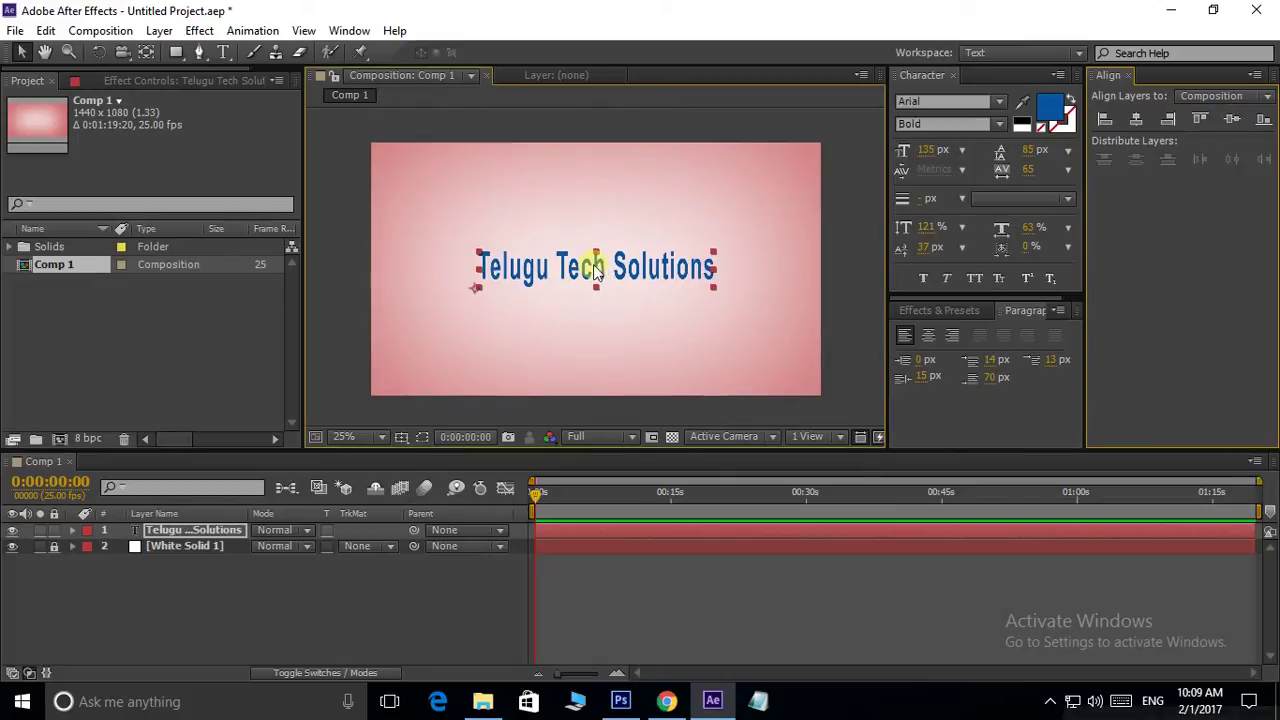
Recolour the title text to rose pink BF4369 and briefly zoom in to inspect it.
left_click(1048, 108)
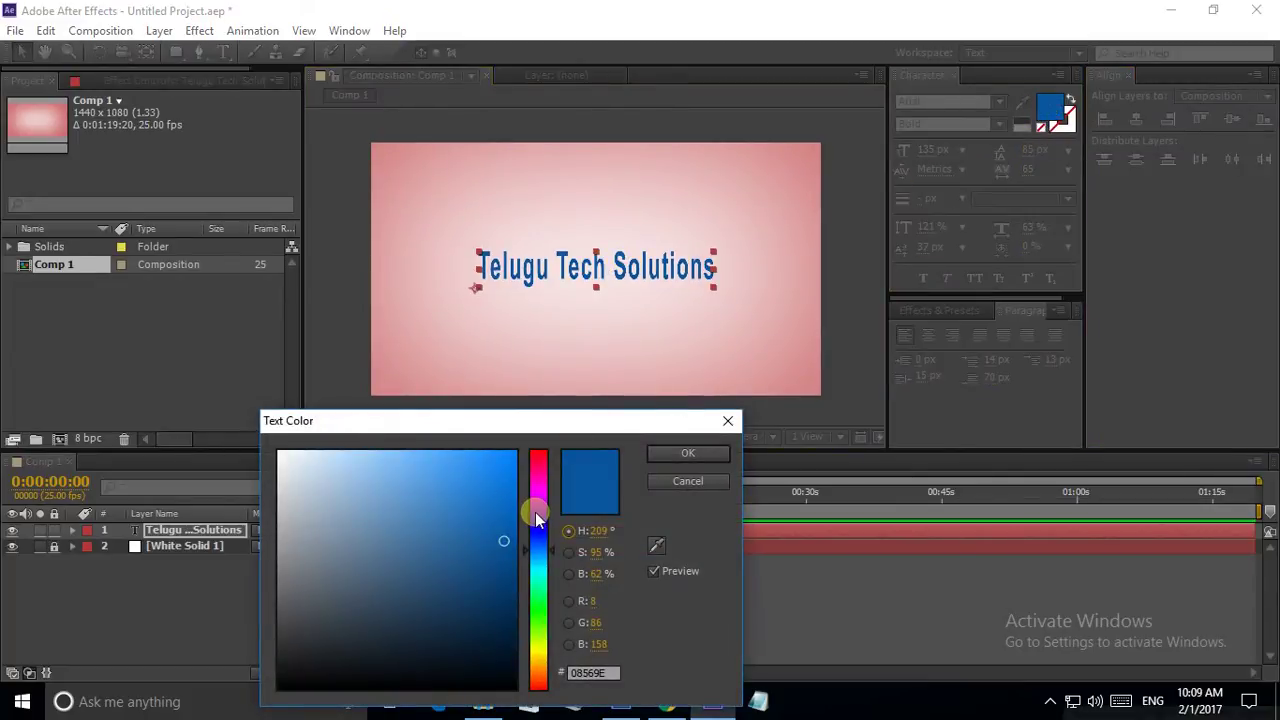
left_click(542, 462)
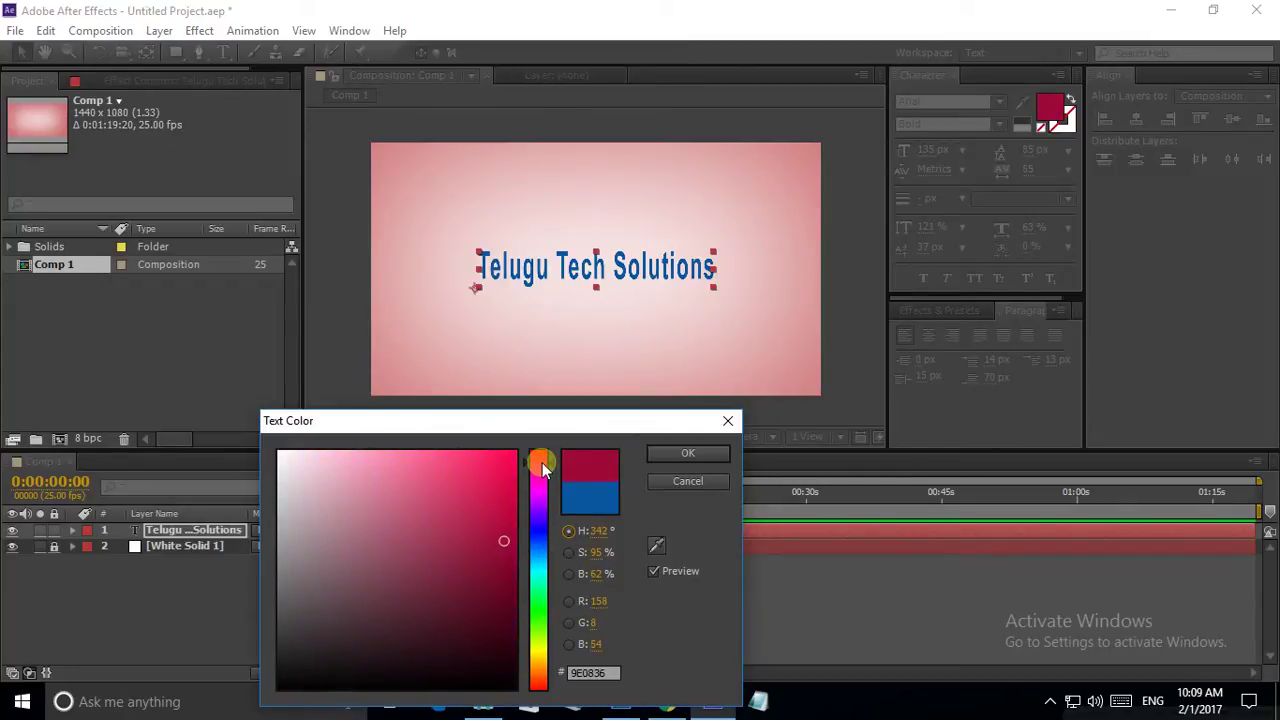
left_click_drag(491, 531, 439, 516)
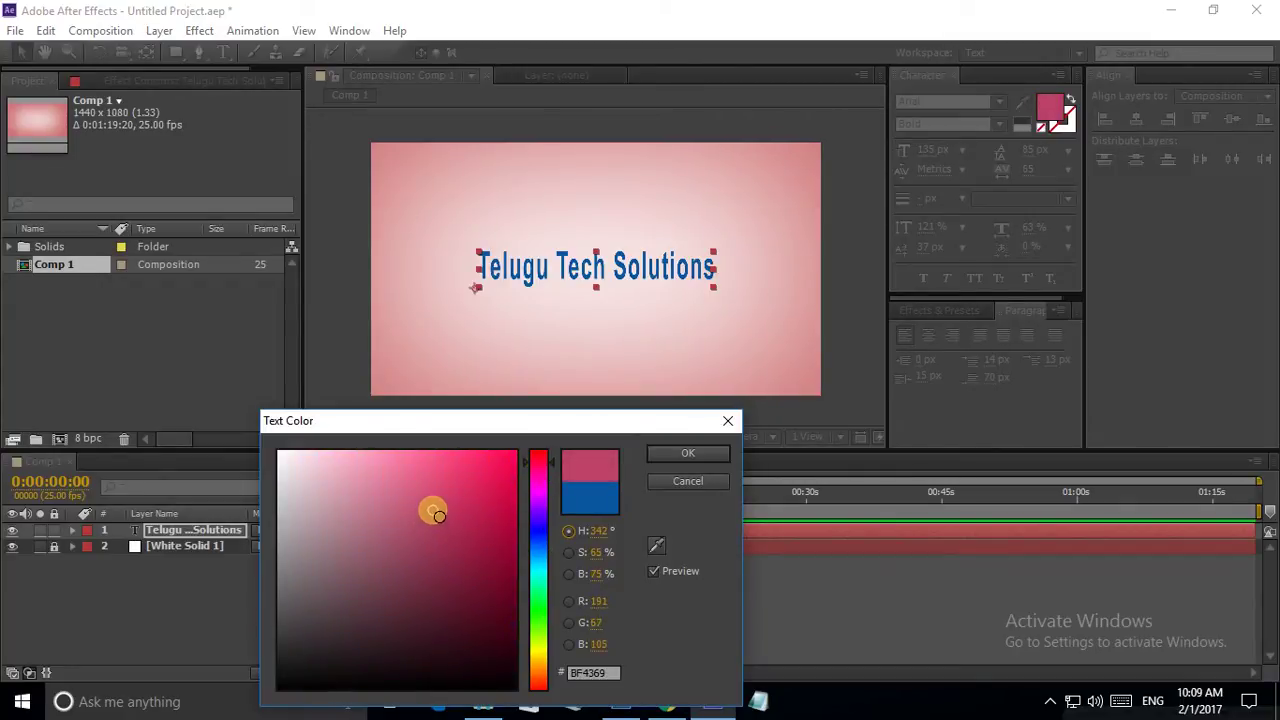
left_click(665, 452)
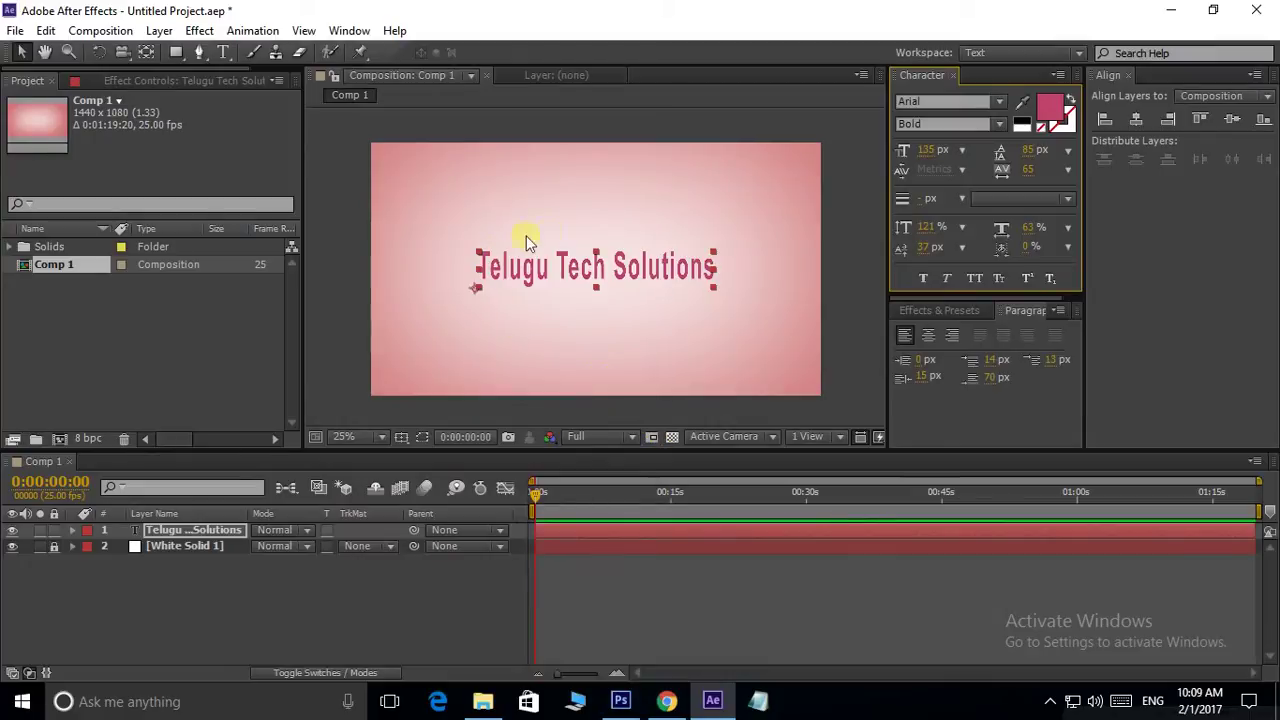
left_click(335, 359)
key("period")
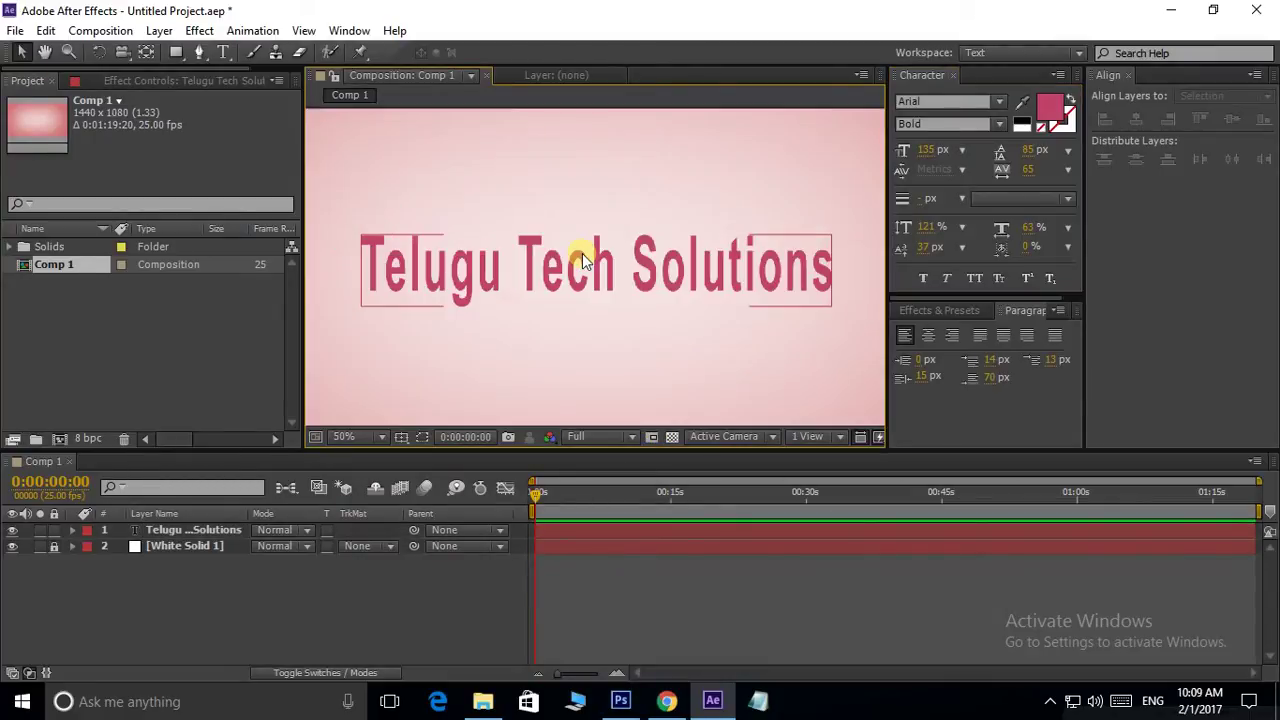
key("comma")
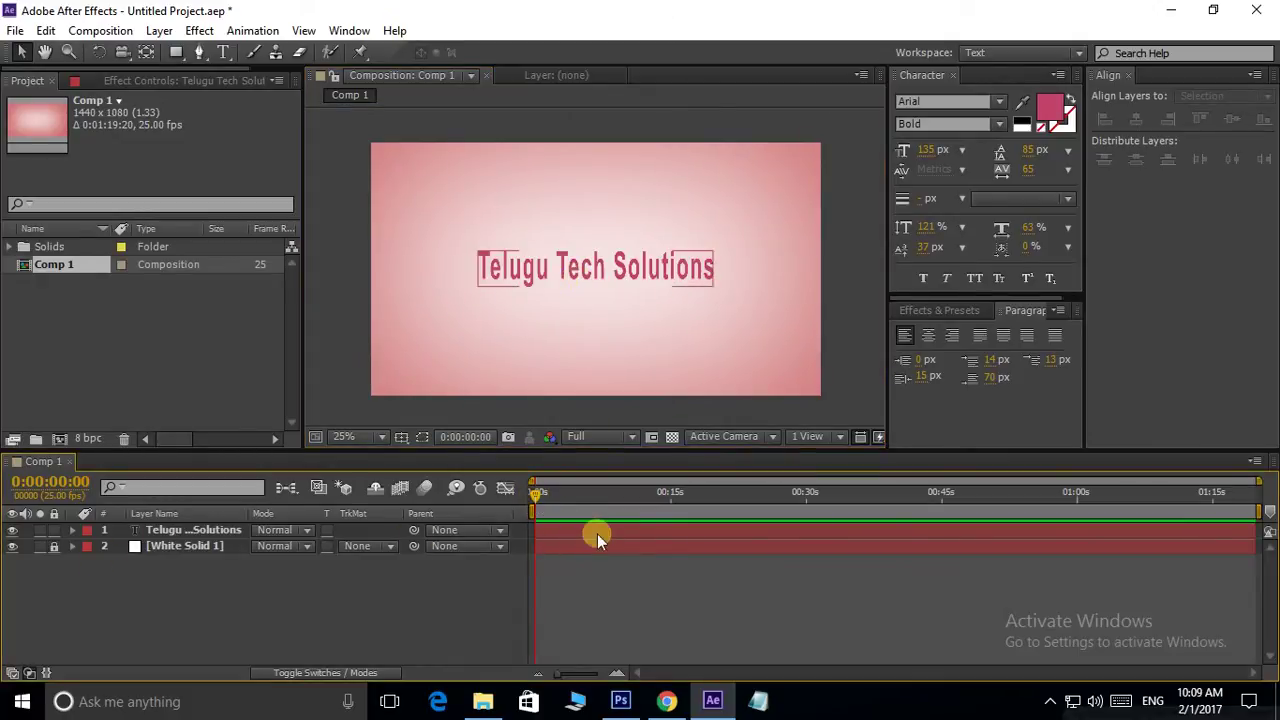
left_click(542, 498)
left_click(205, 530)
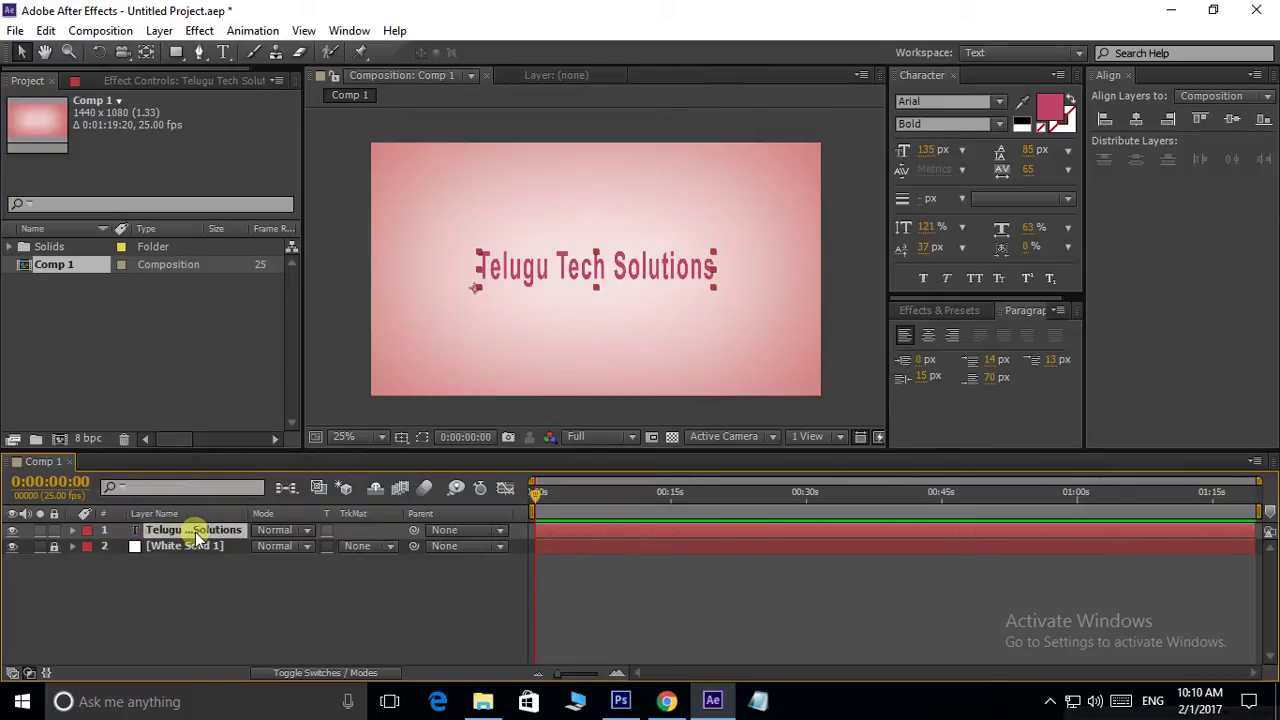
key("s")
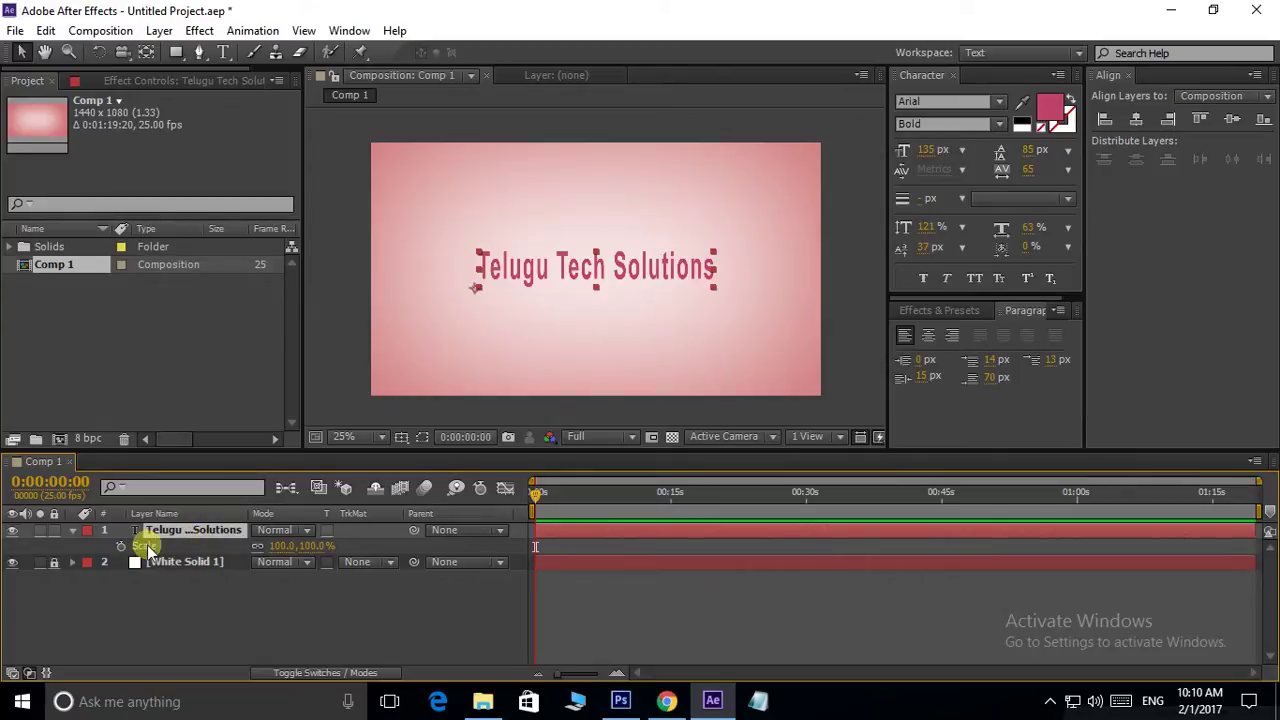
key("s")
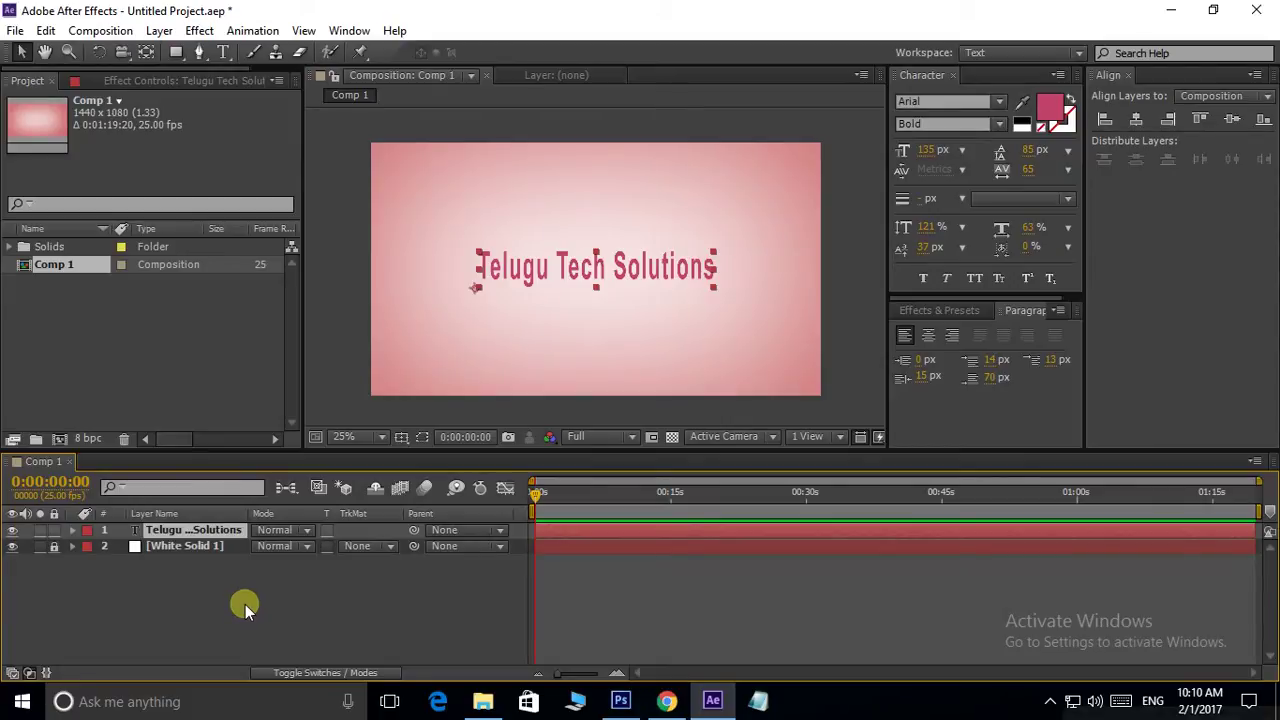
key("t")
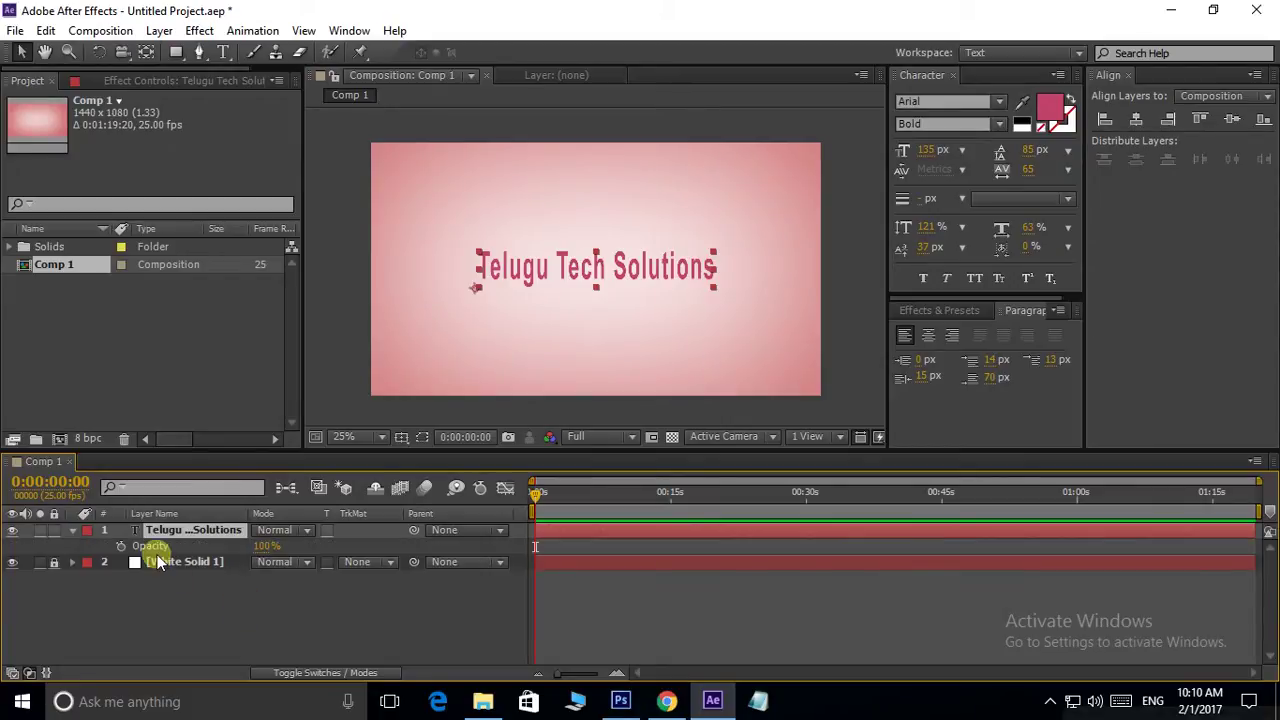
key("t")
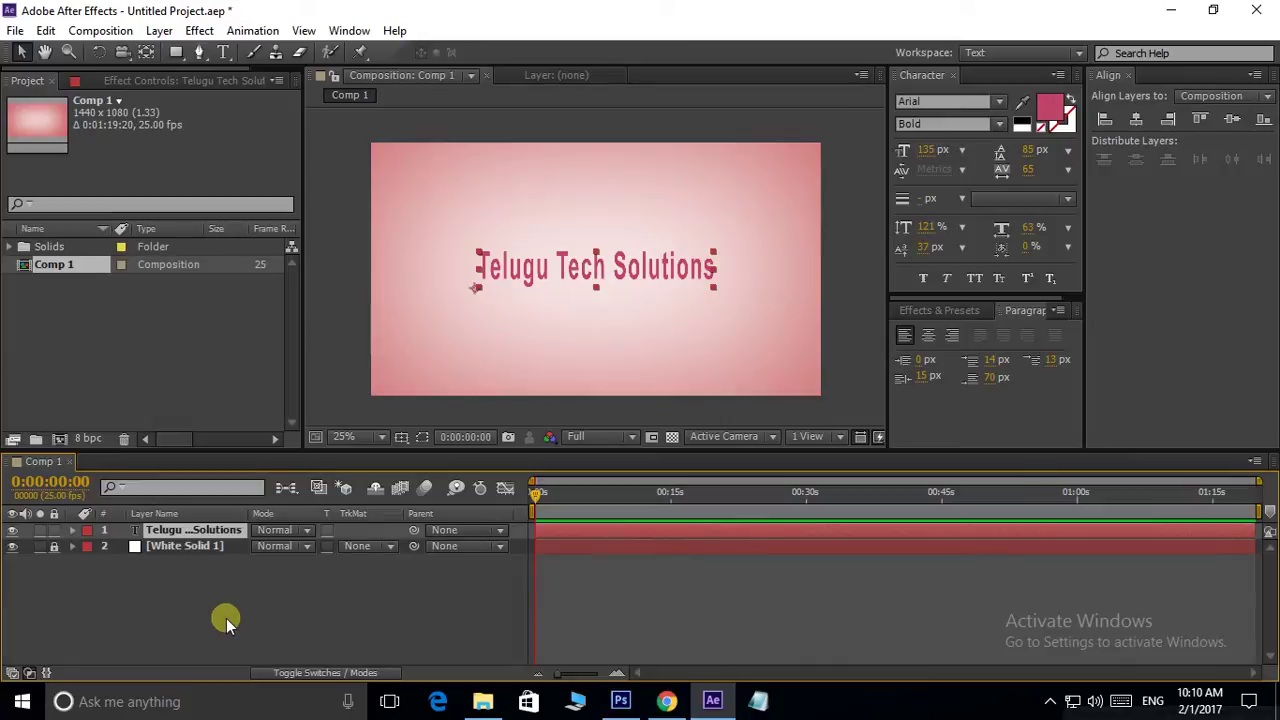
key("r")
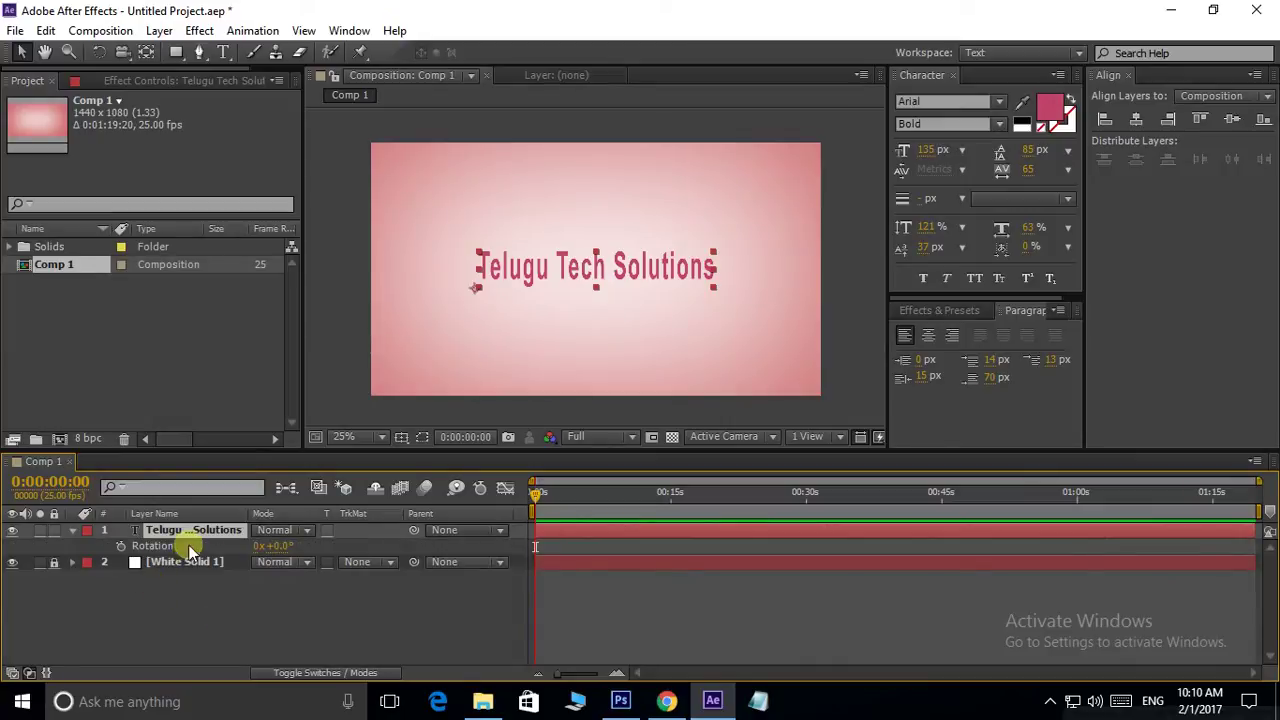
key("r")
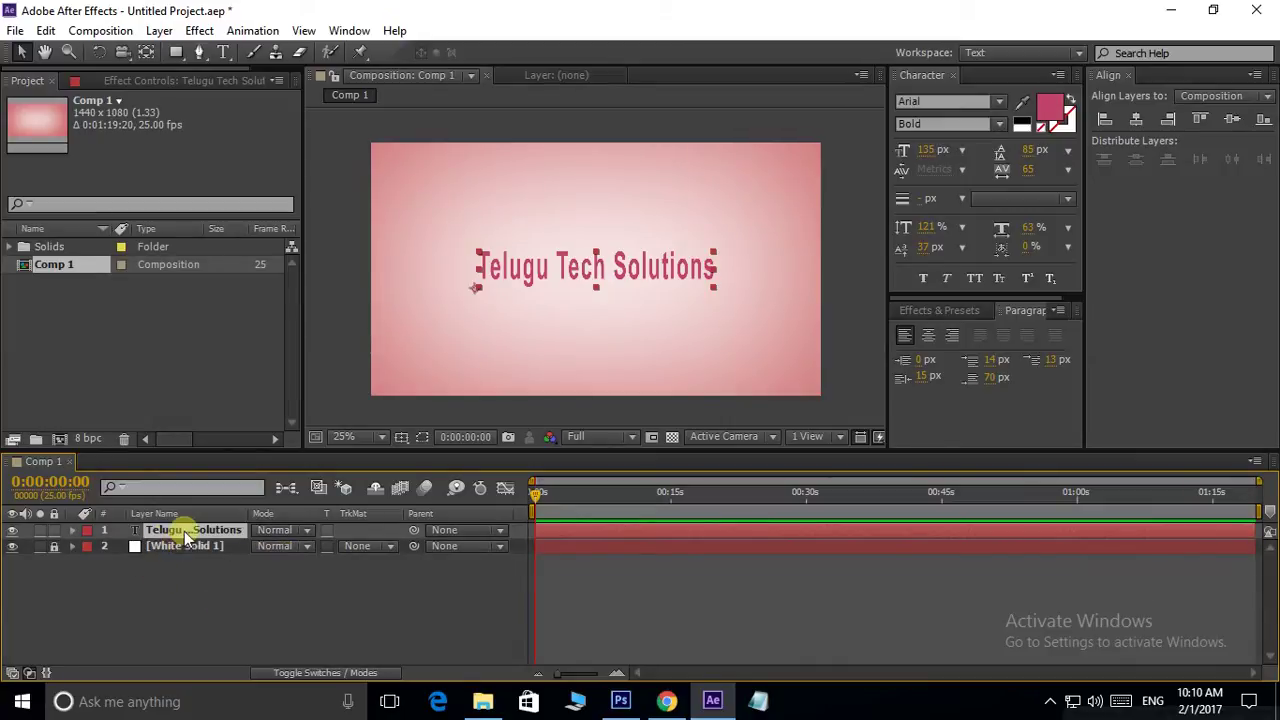
Set a Scale keyframe on the title at 0:00, trying and undoing trial scale values.
key("s")
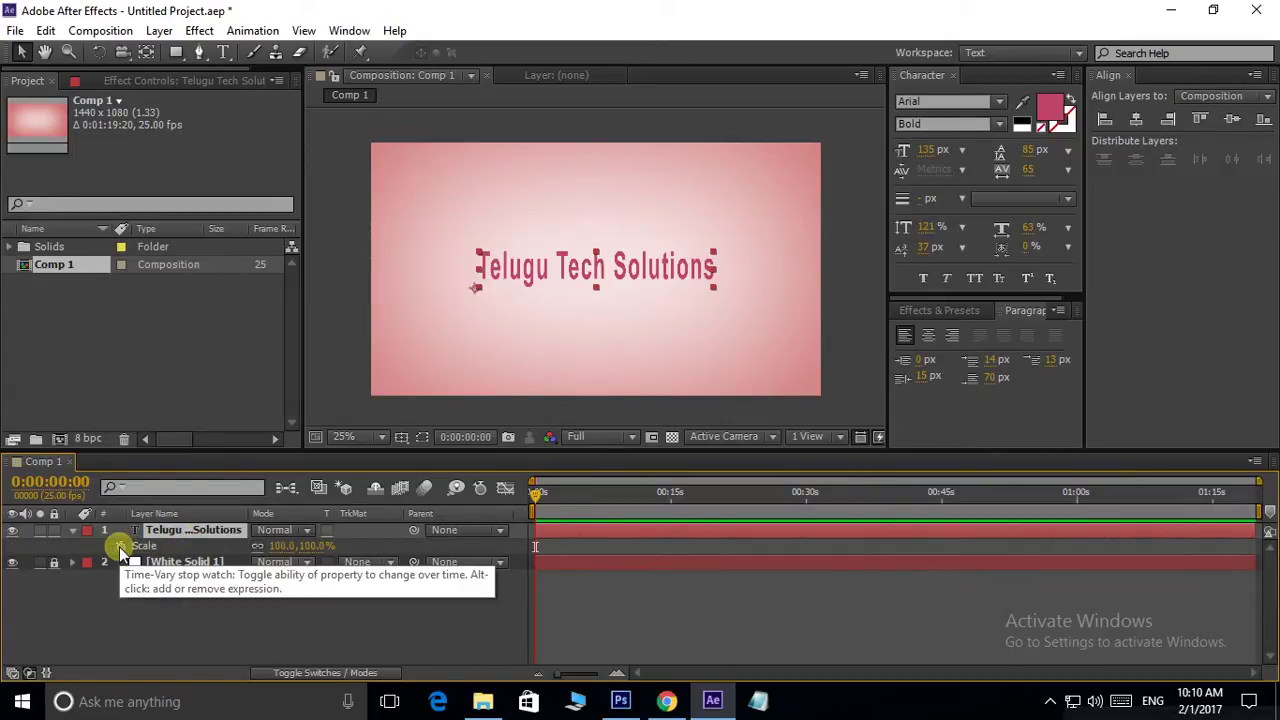
left_click(120, 548)
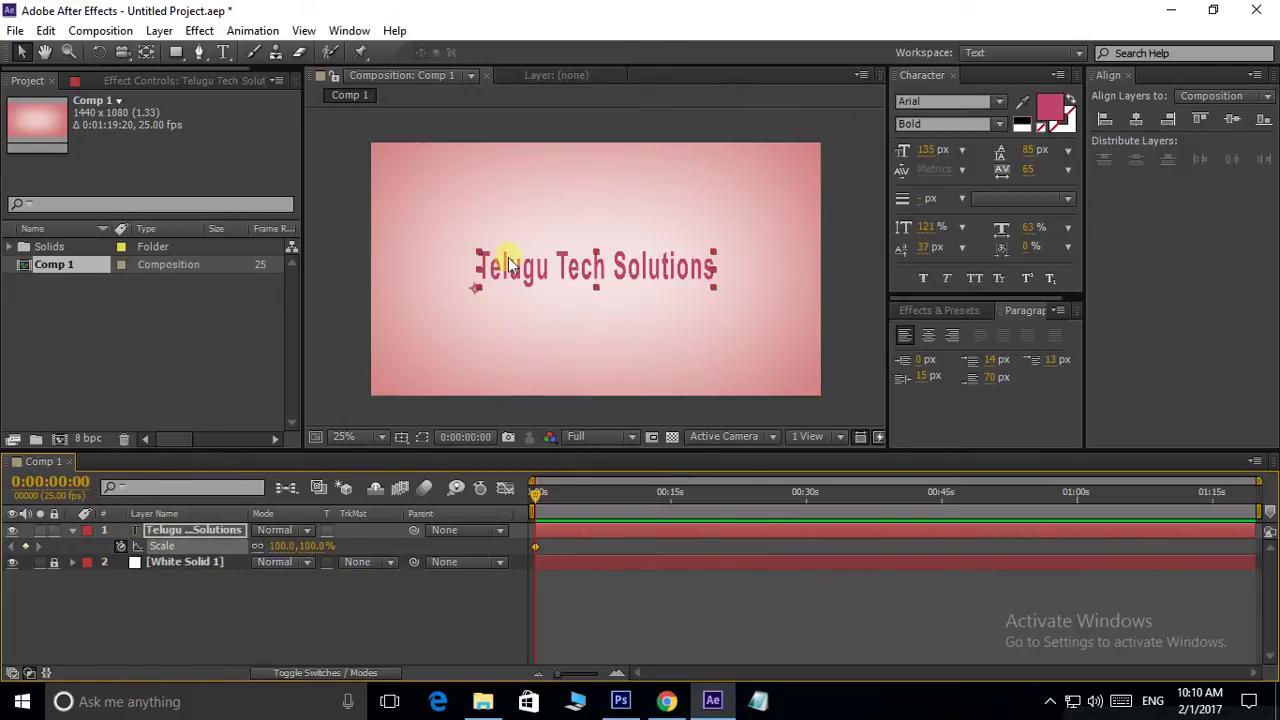
left_click_drag(300, 546, 283, 556)
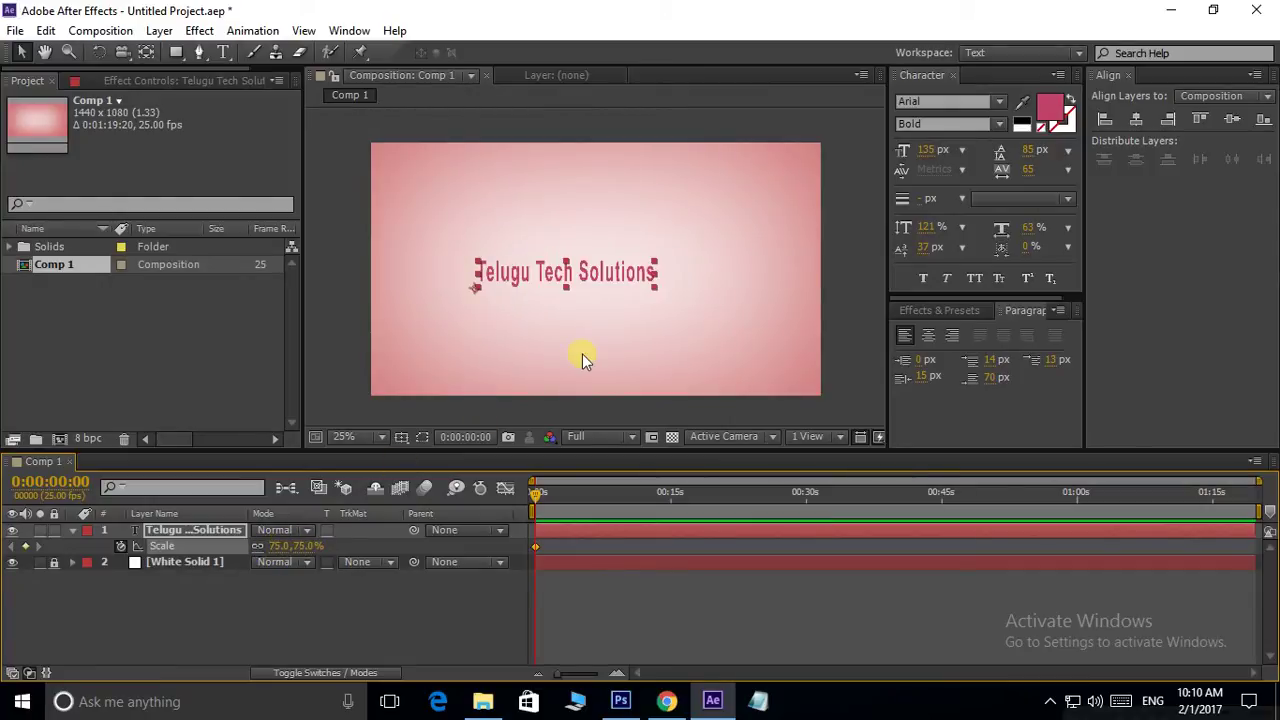
key("ctrl+z")
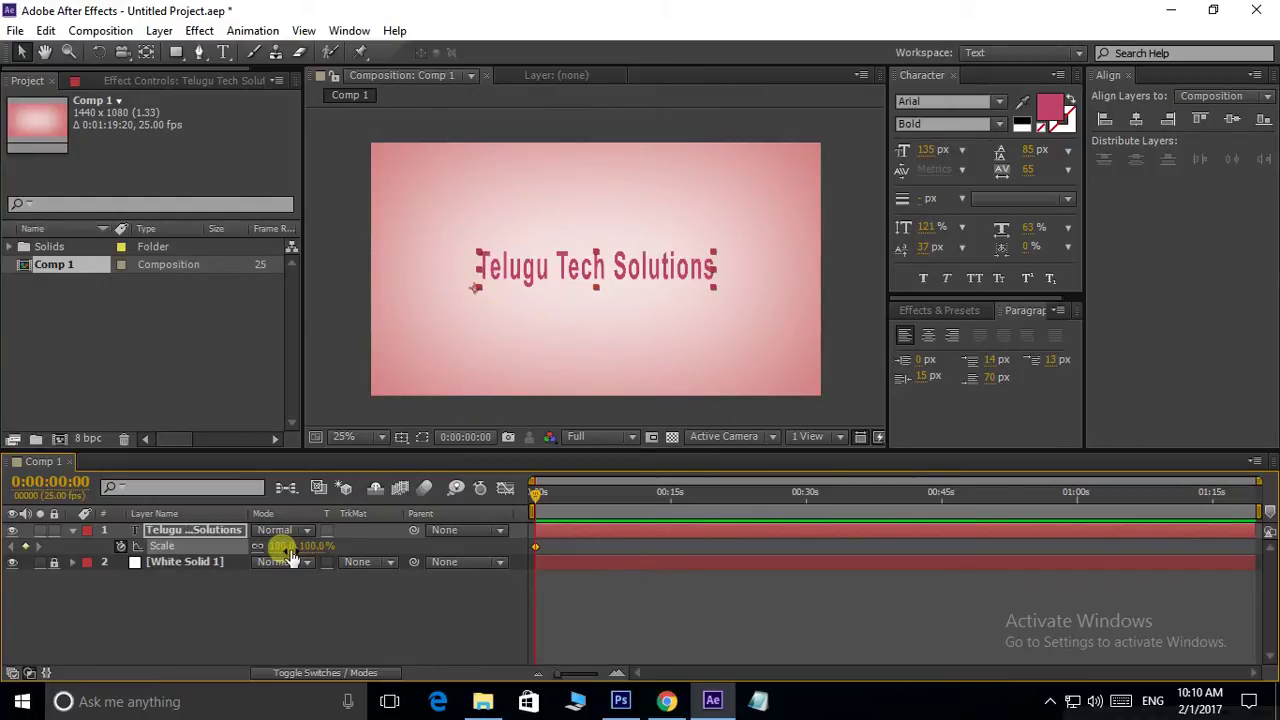
left_click_drag(290, 558, 225, 556)
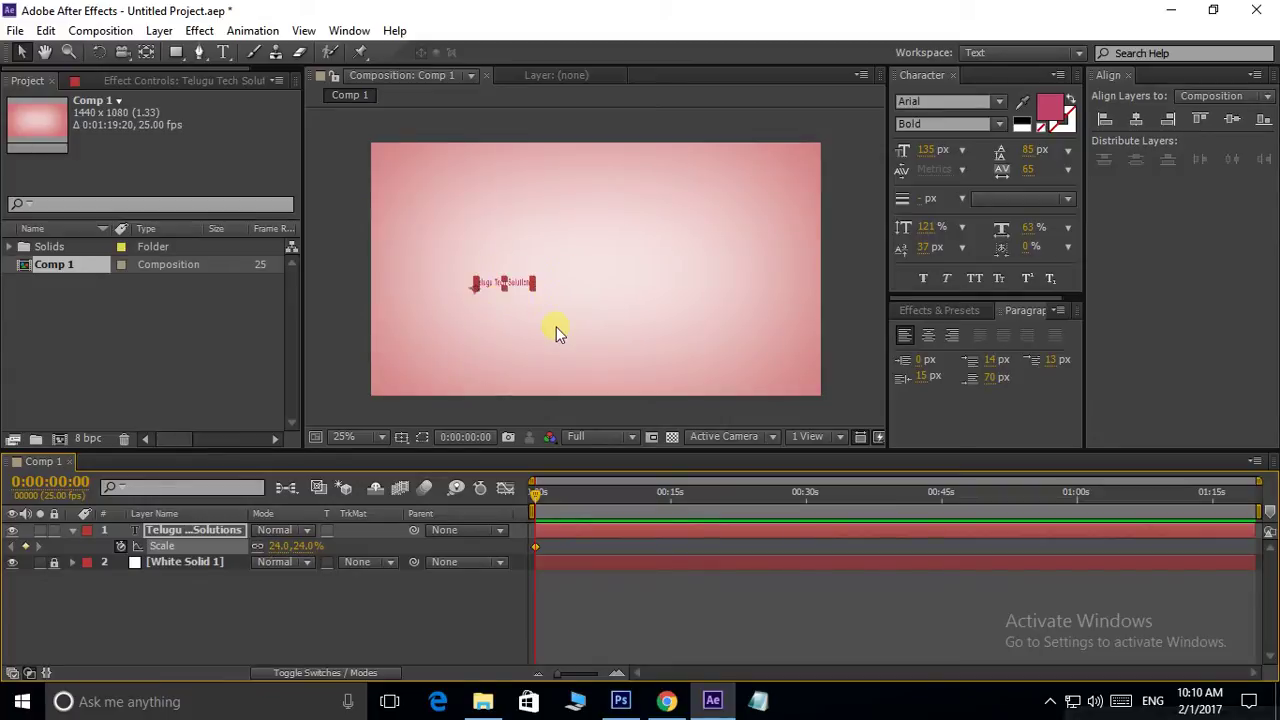
key("ctrl+z")
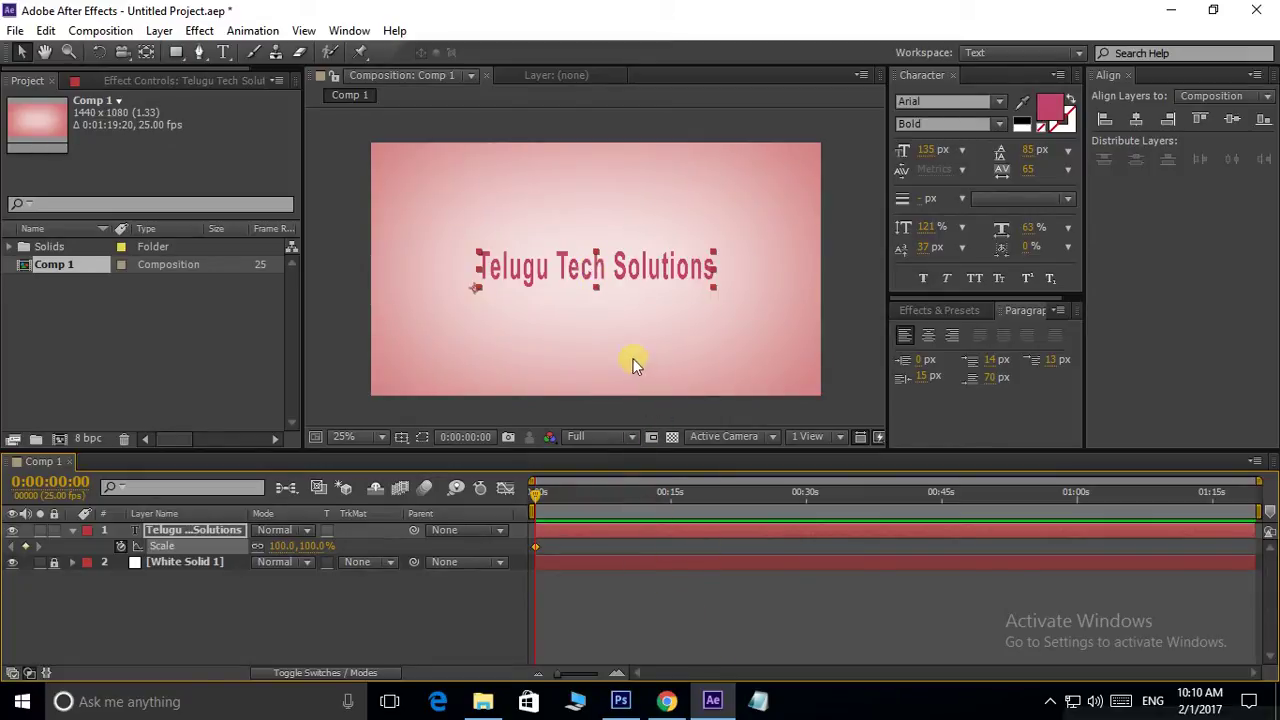
Move the title's anchor point to its centre and set its Scale to 15%.
key("y")
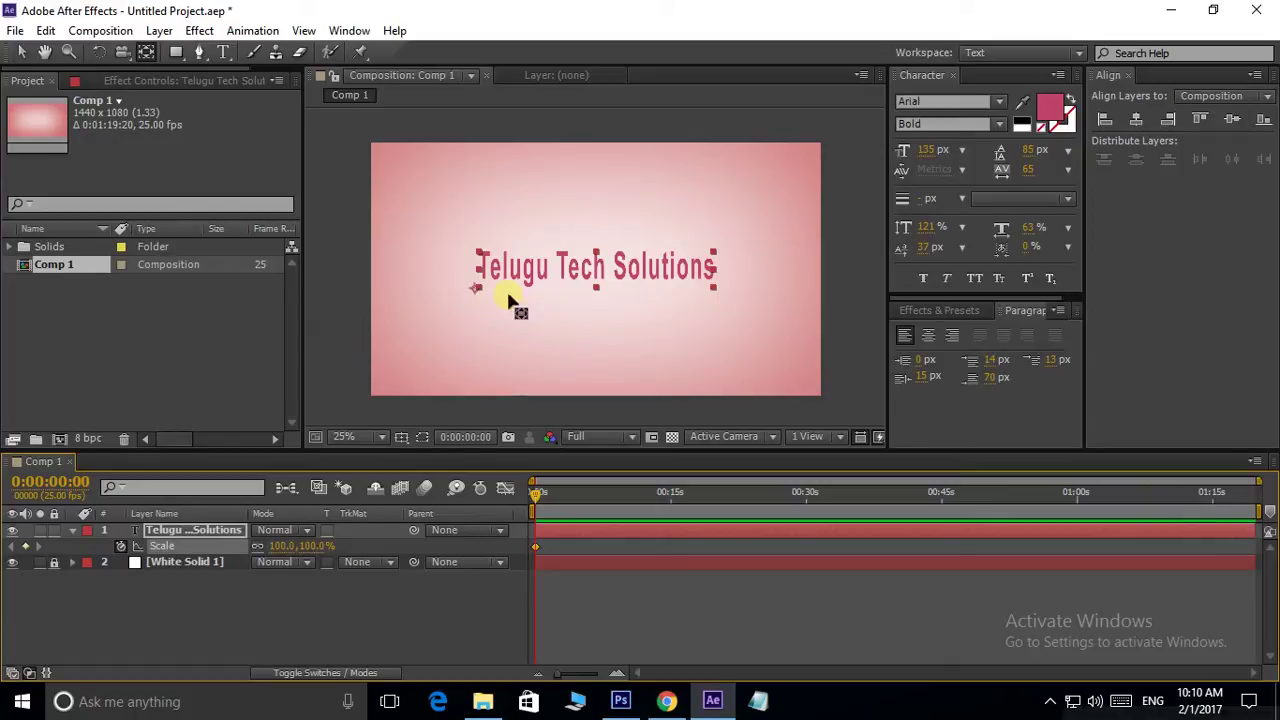
left_click_drag(476, 290, 590, 273)
key("v")
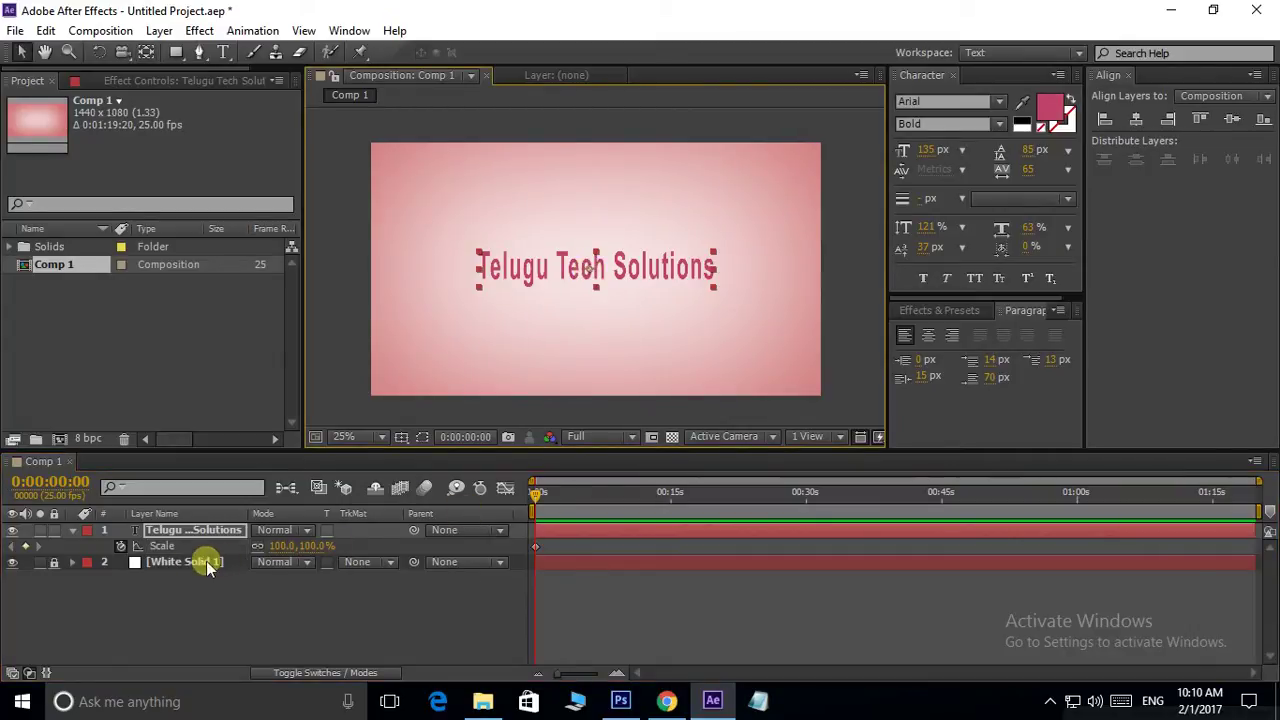
left_click_drag(287, 546, 229, 546)
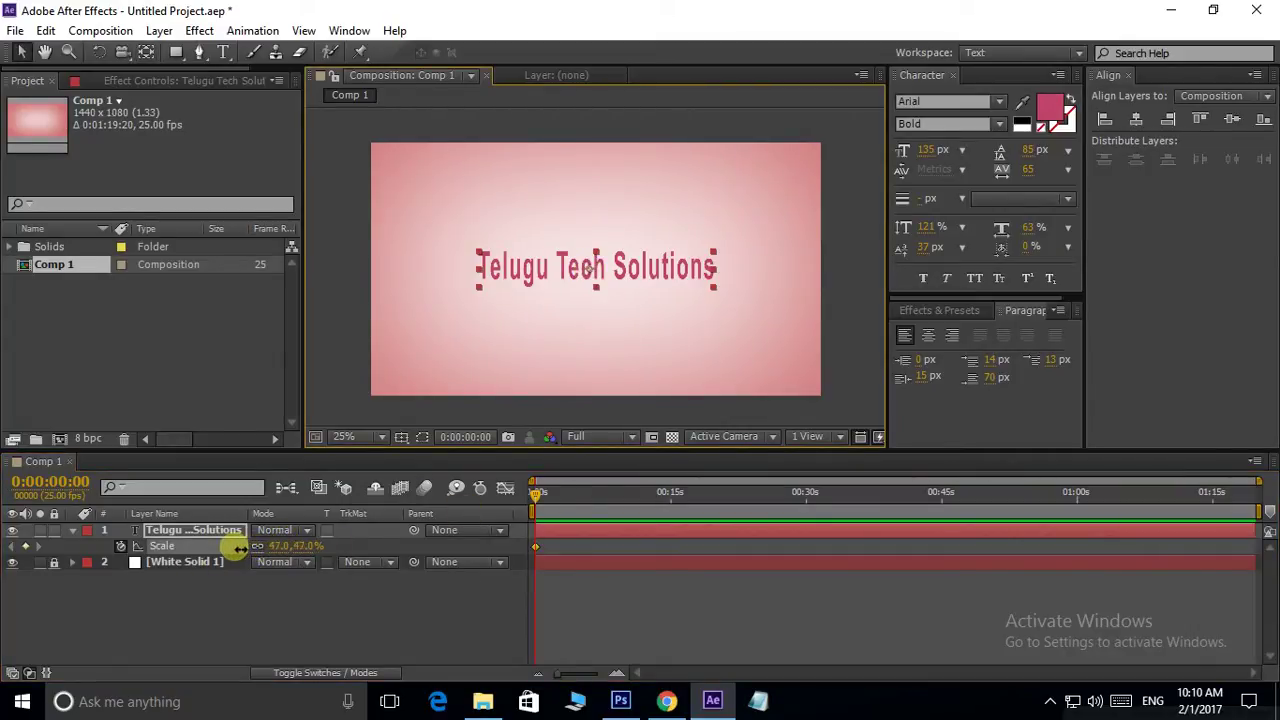
left_click(280, 546)
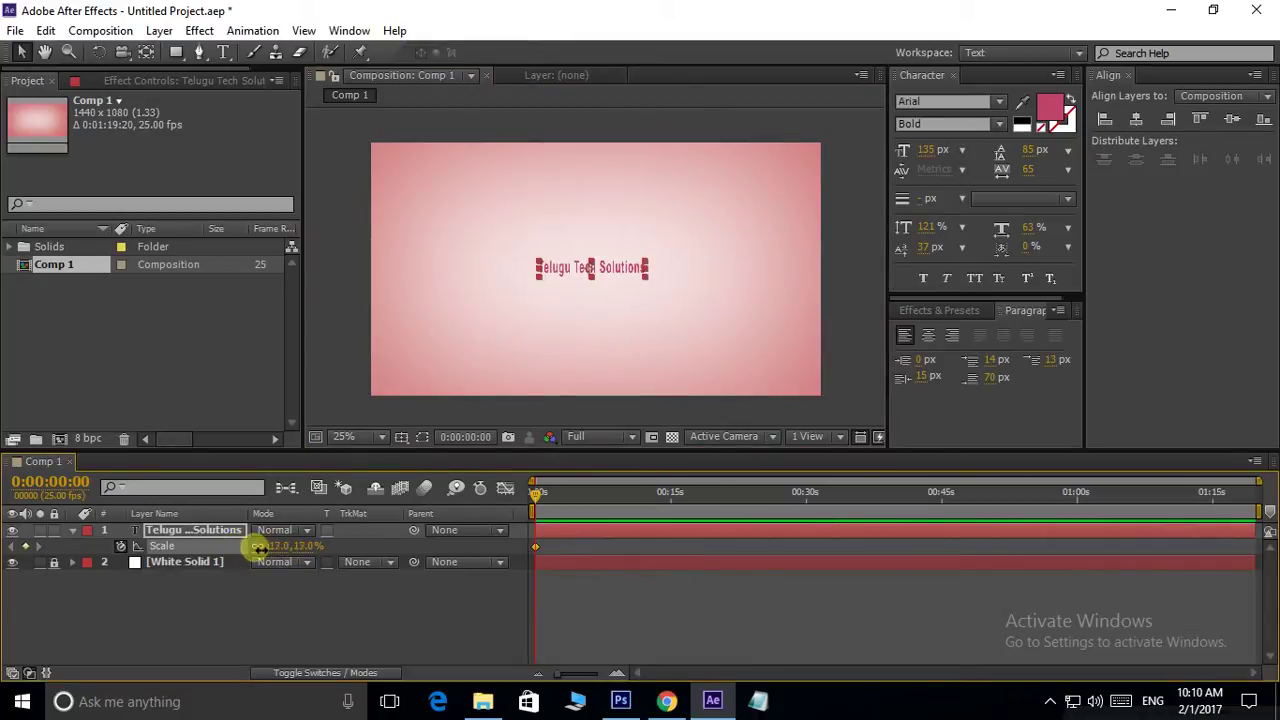
type("15")
key("Return")
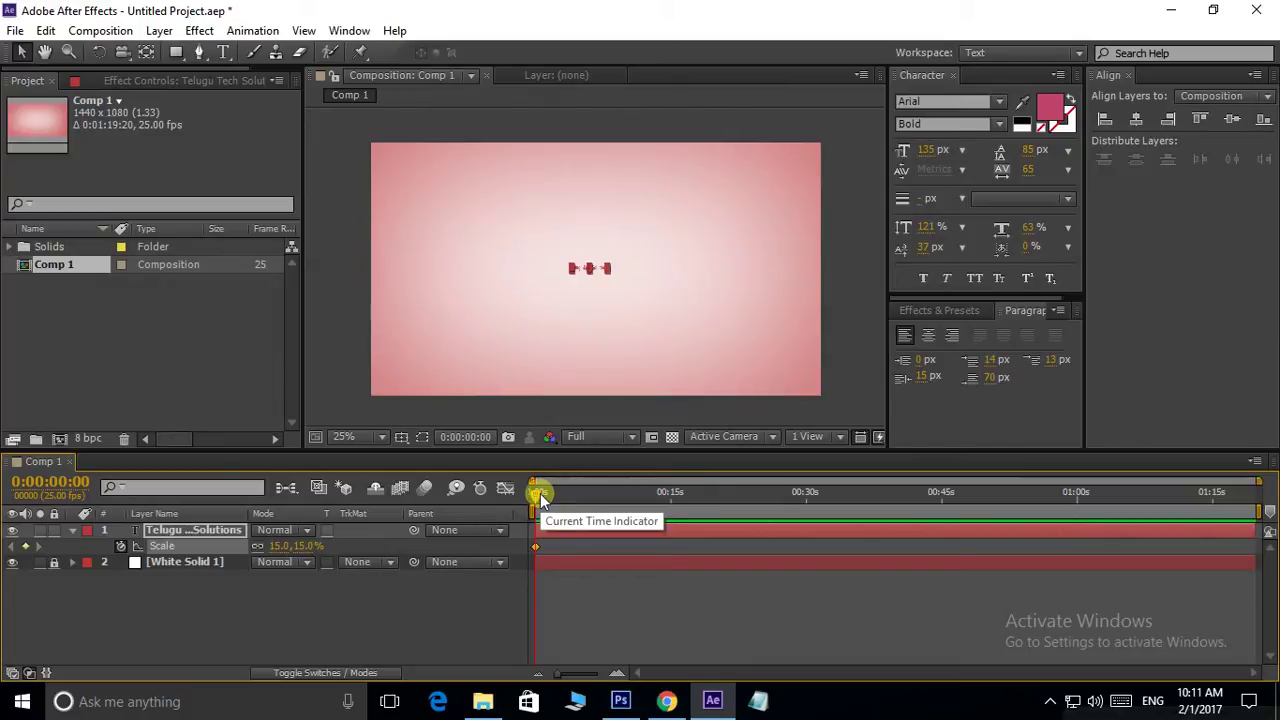
Add a second Scale keyframe of 100% at about 0:00:01:09.
left_click(563, 676)
left_click_drag(563, 676, 570, 674)
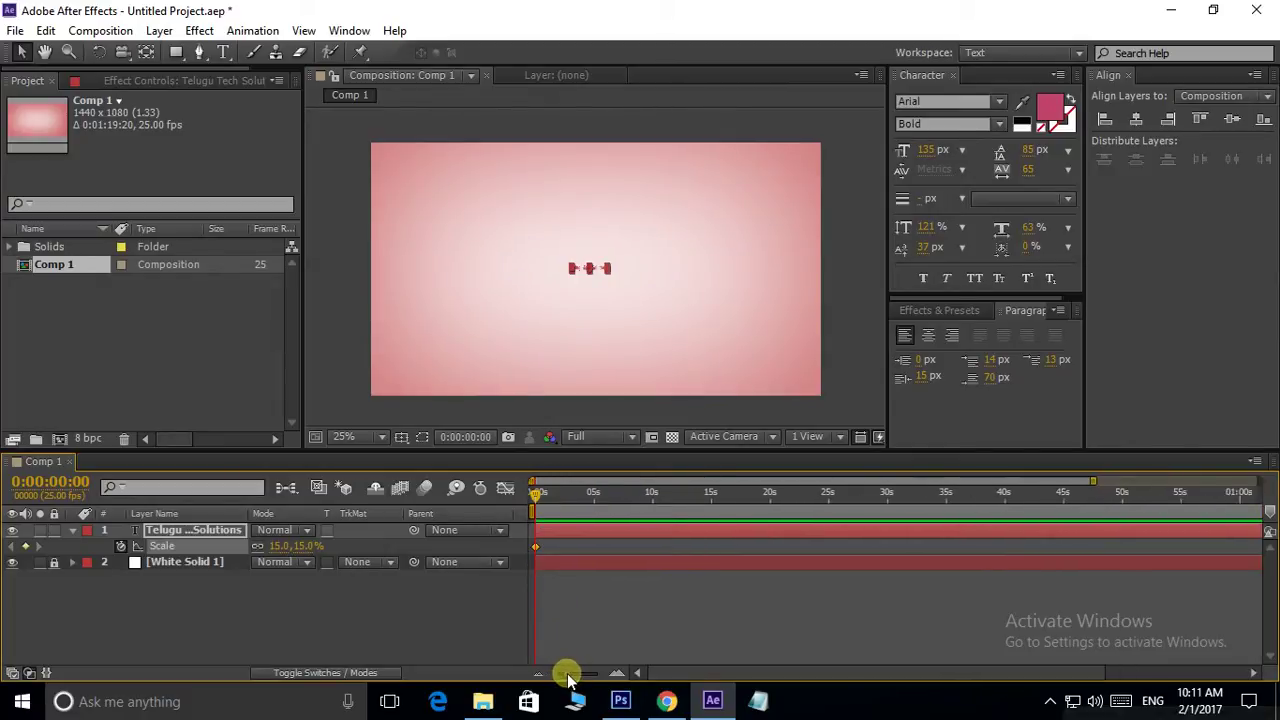
left_click_drag(541, 504, 550, 497)
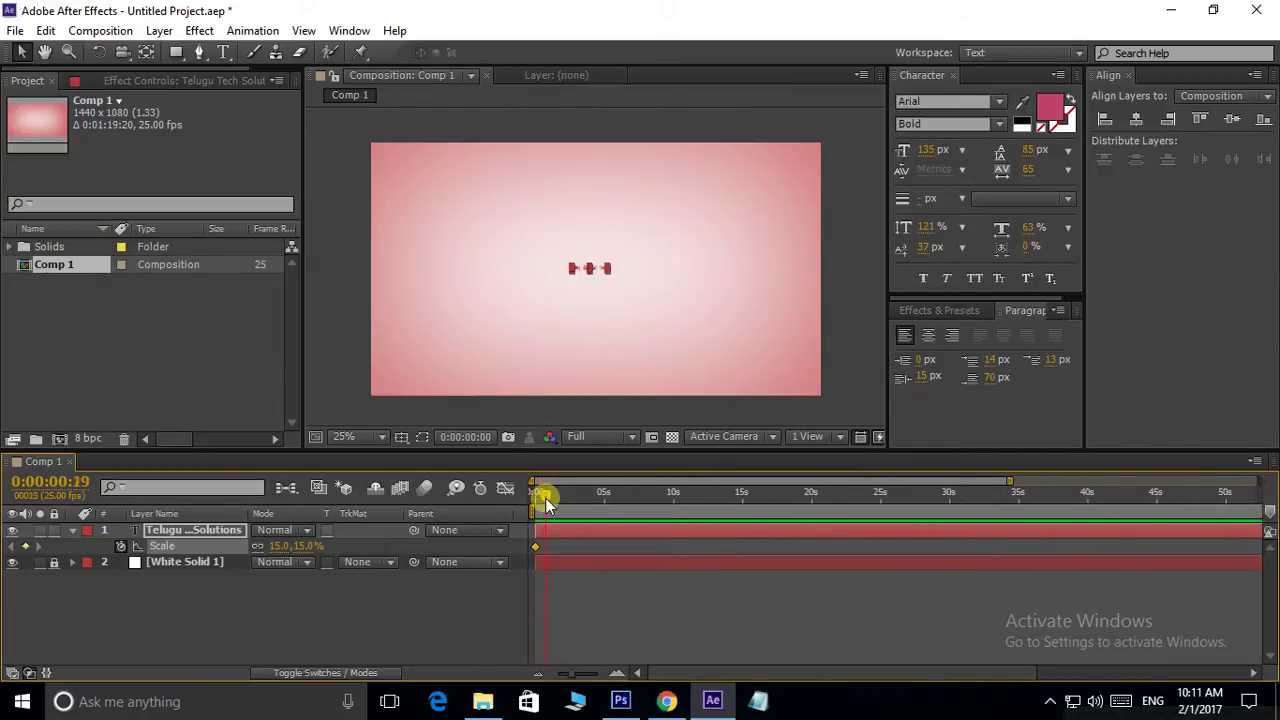
left_click(284, 546)
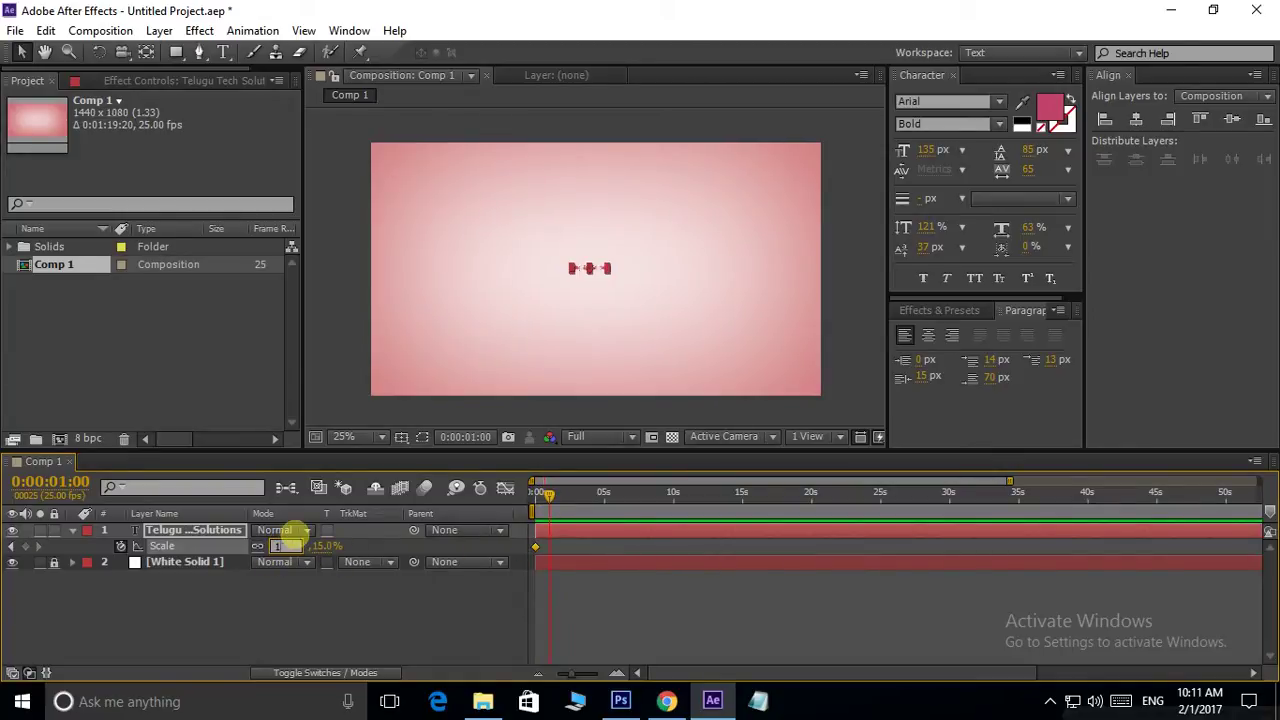
type("20")
key("Return")
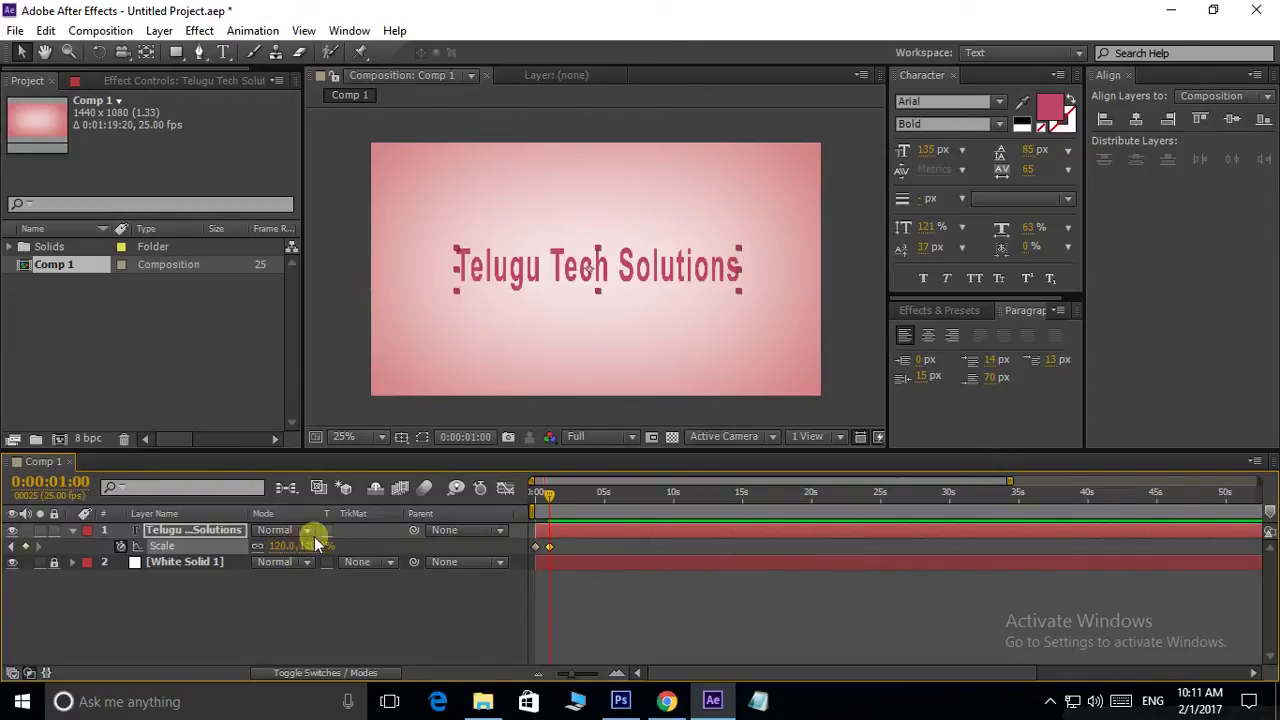
left_click_drag(549, 494, 555, 503)
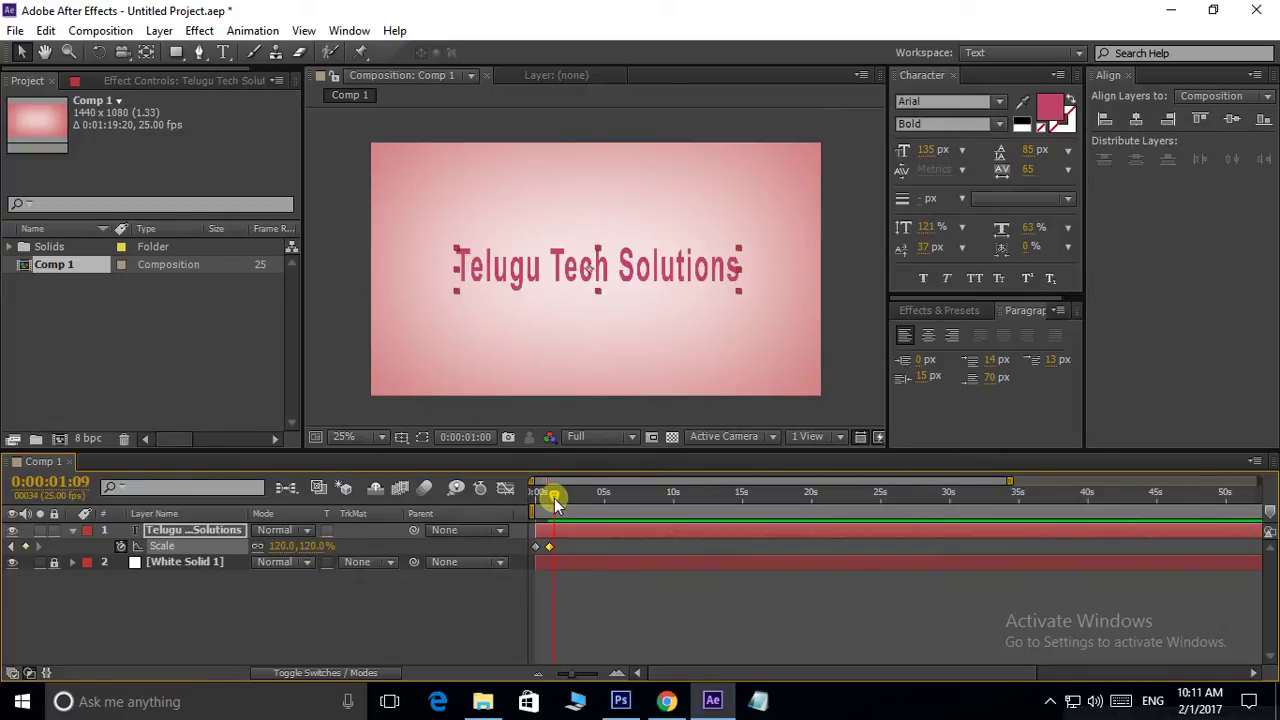
left_click(282, 545)
type("10")
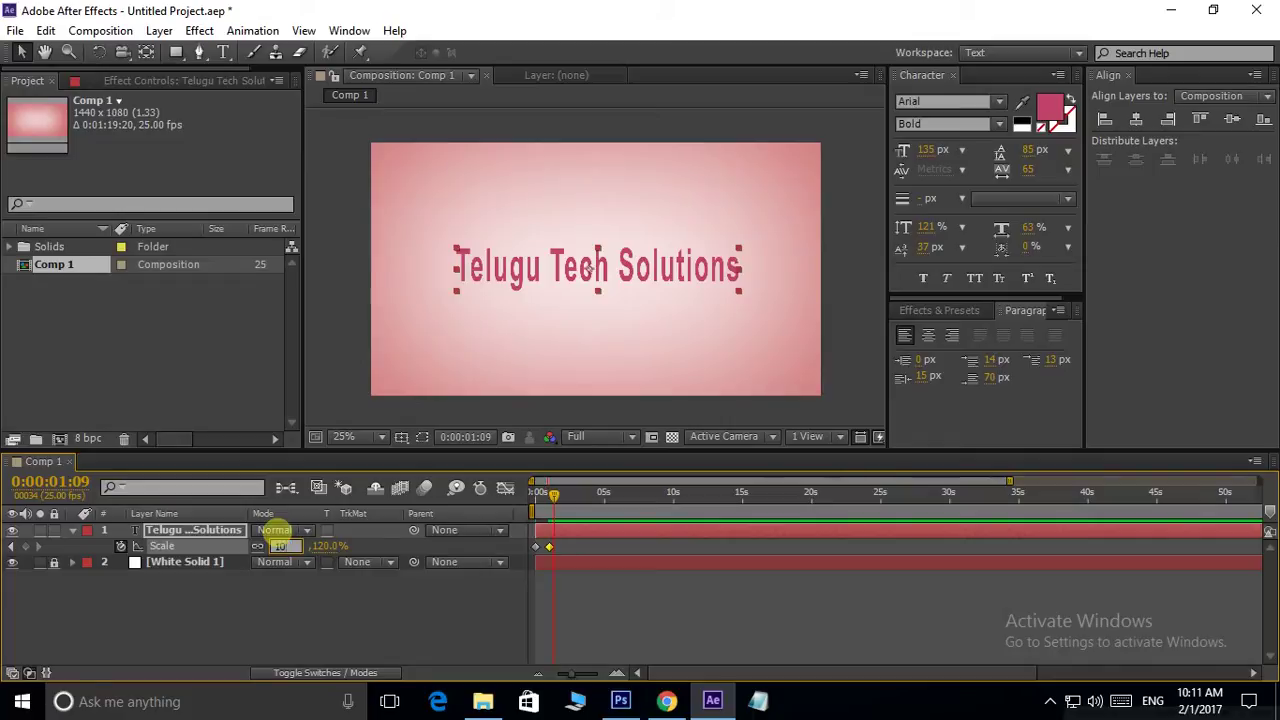
key("Return")
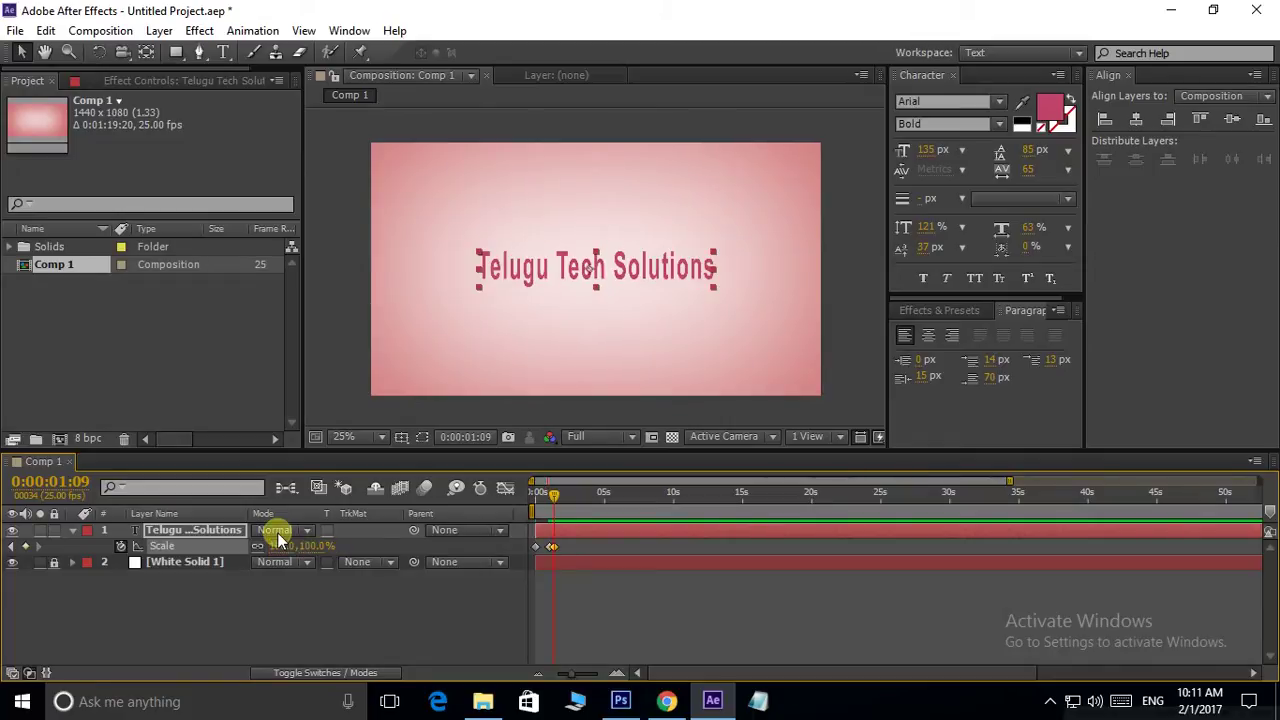
Rewind to the start, preview the scale-up, and reselect the title layer.
left_click(636, 612)
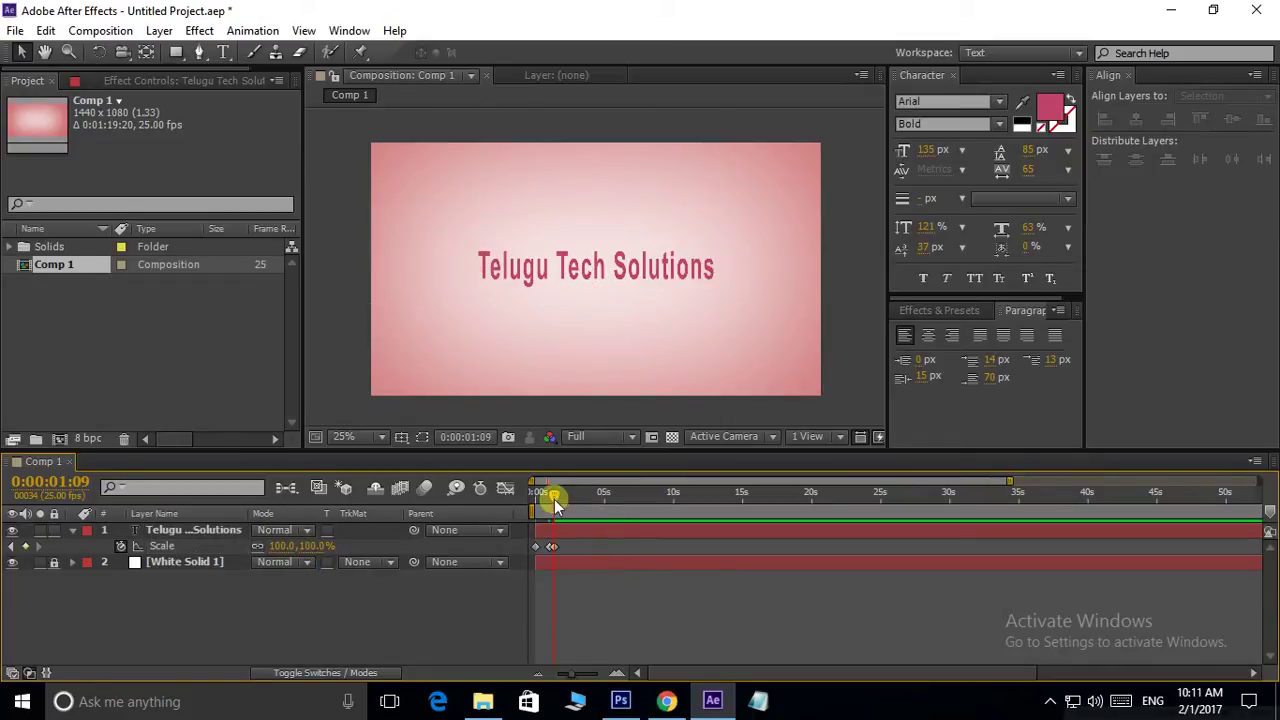
left_click_drag(553, 494, 535, 494)
key("space")
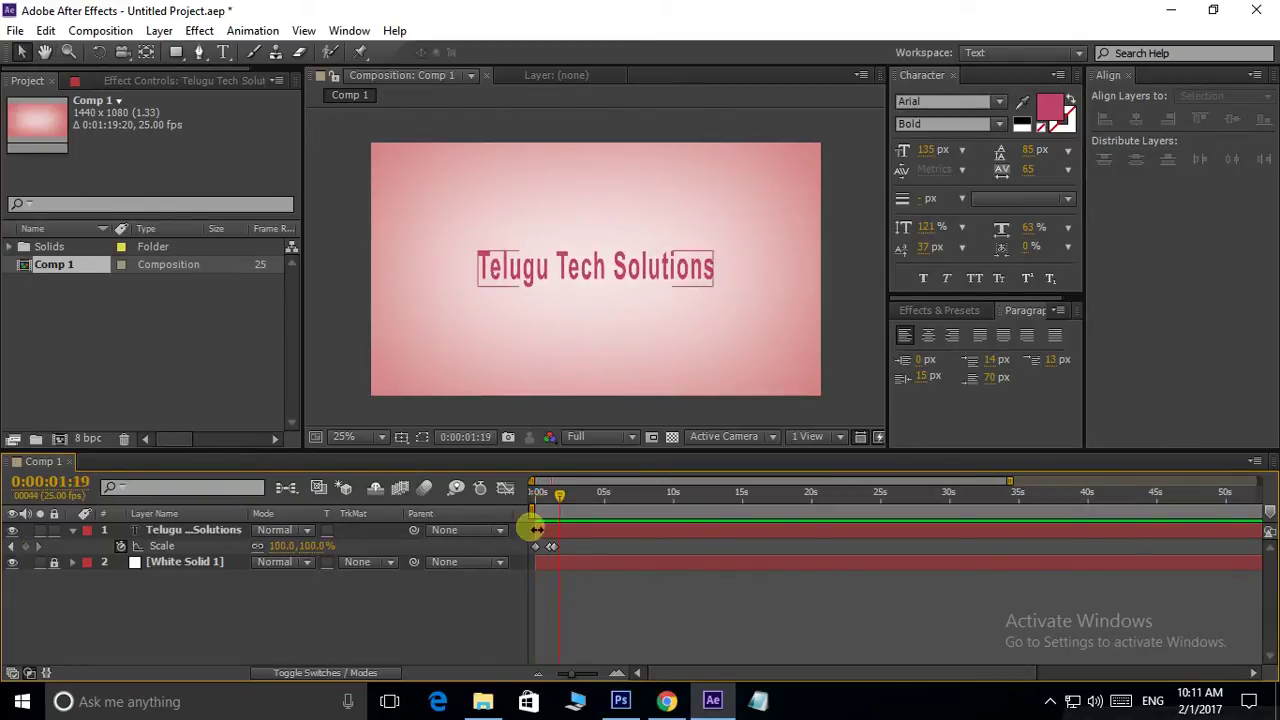
left_click_drag(560, 491, 535, 494)
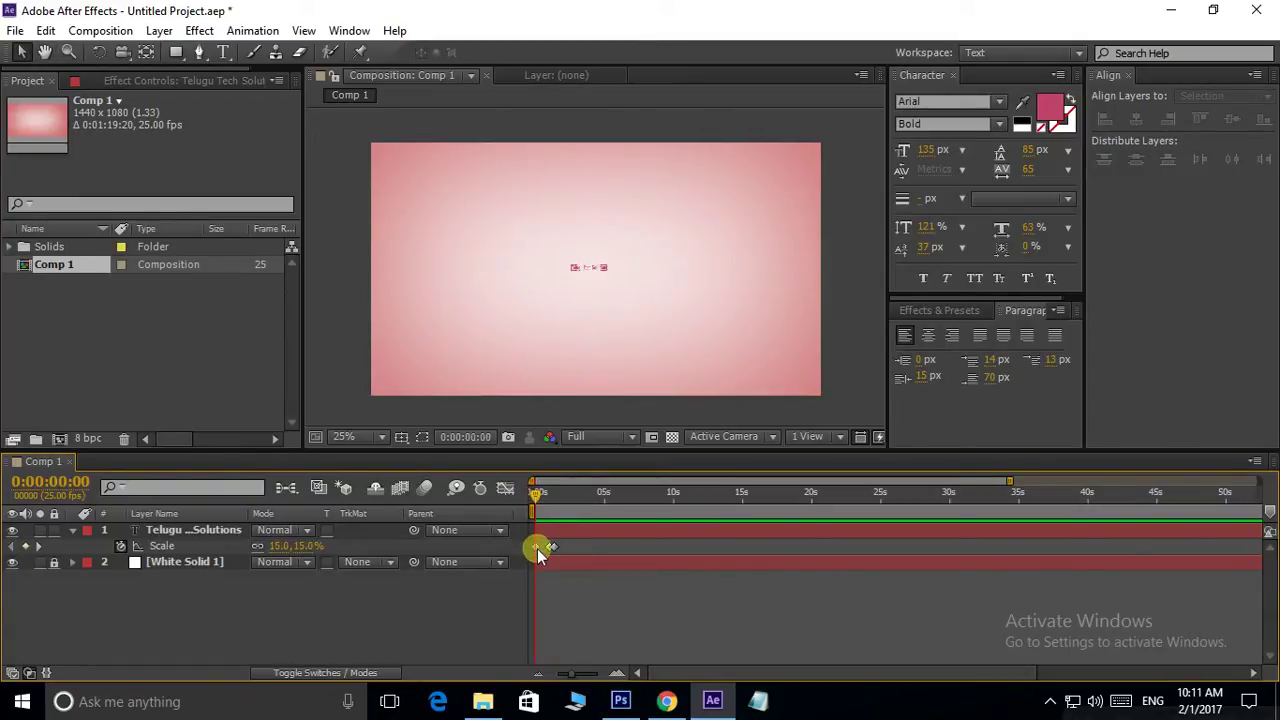
left_click(167, 537)
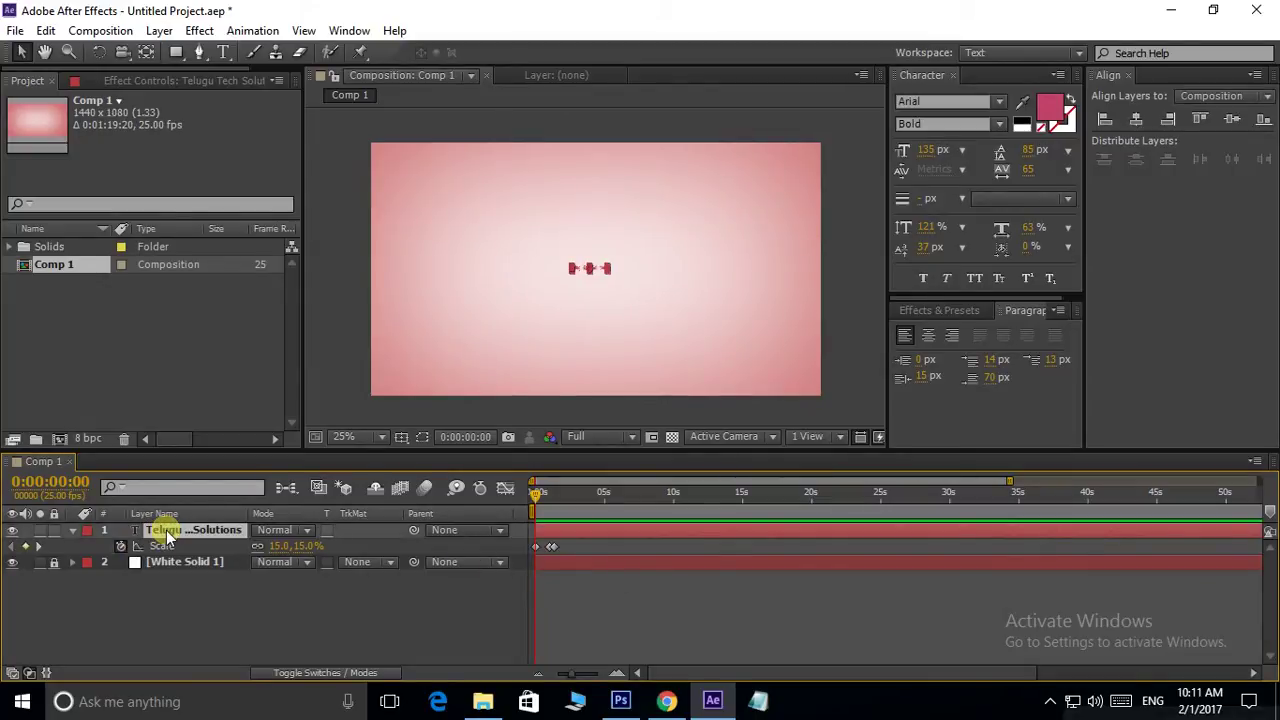
Keyframe the title's Opacity from 0% at frame 0 to 100% at frame 10.
key("t")
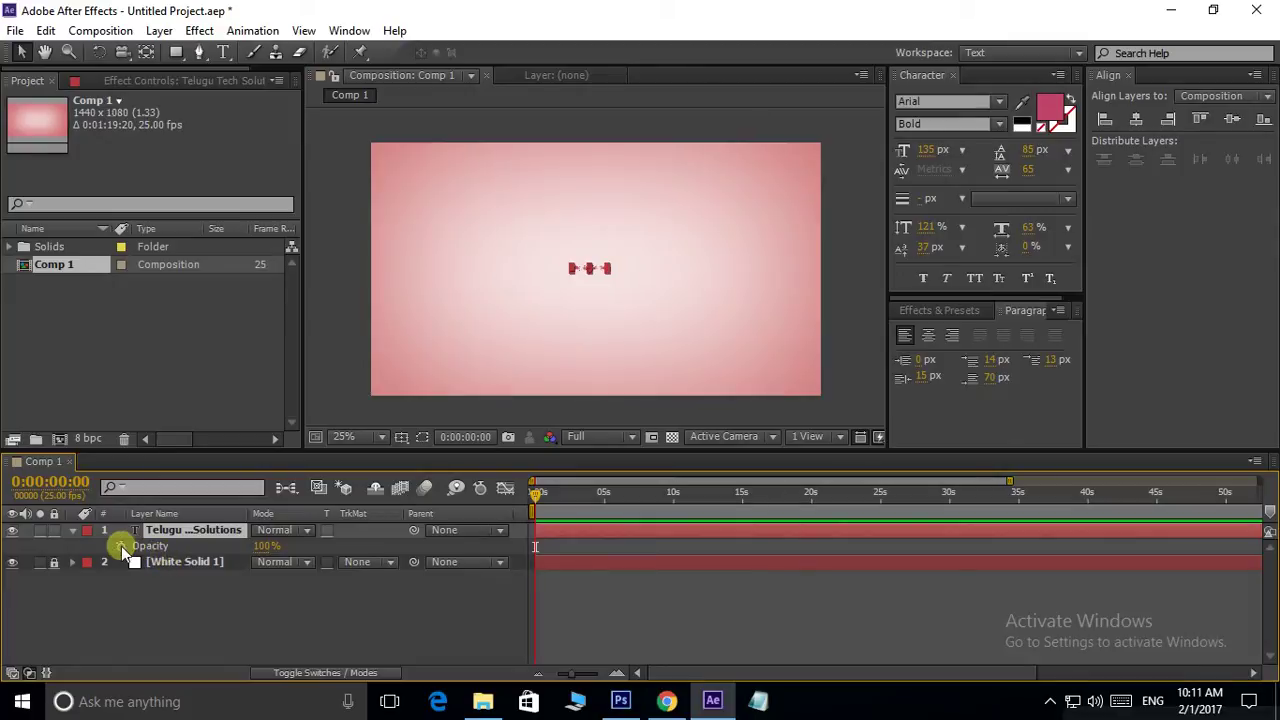
left_click(120, 546)
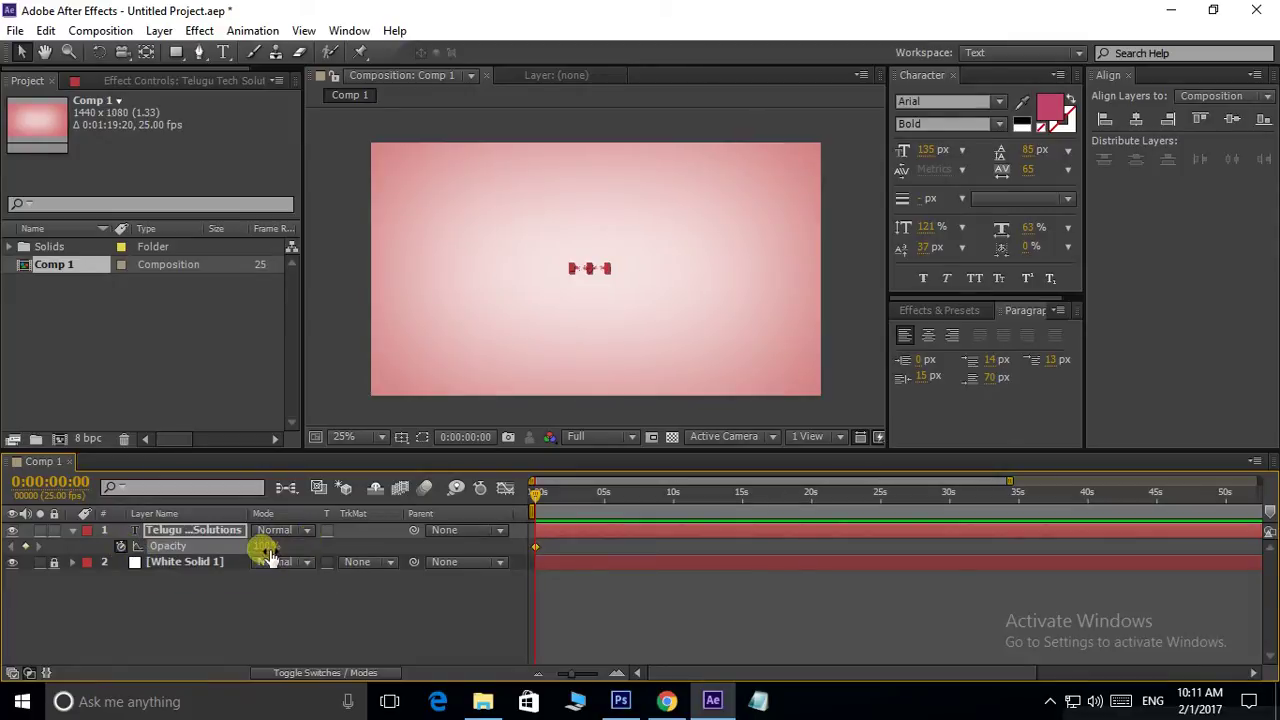
left_click_drag(265, 550, 13, 537)
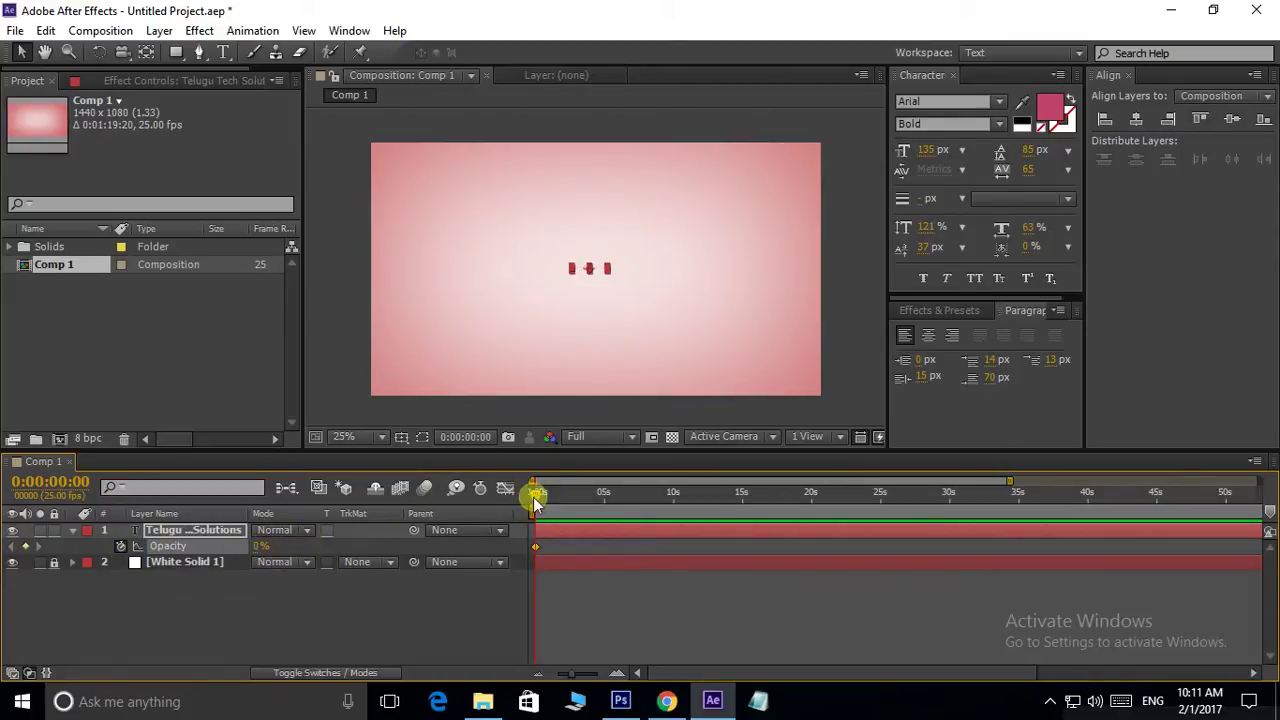
left_click_drag(535, 500, 543, 500)
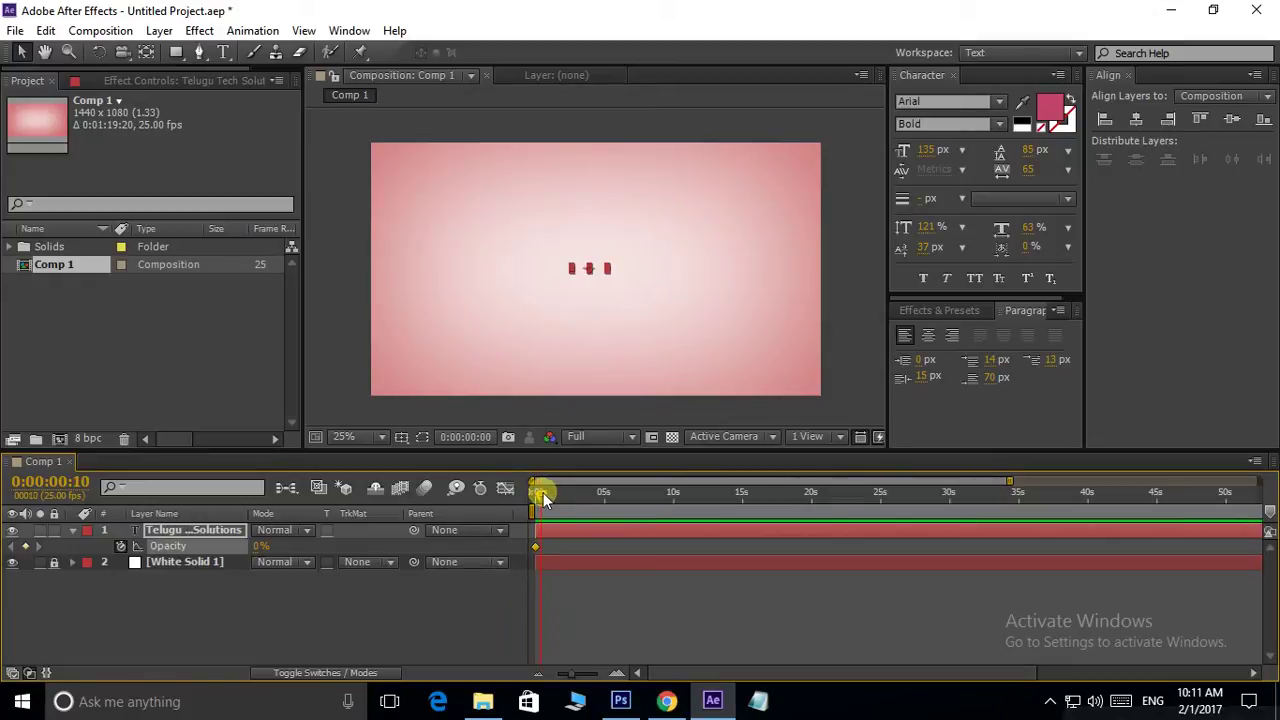
left_click(262, 546)
type("100")
key("Return")
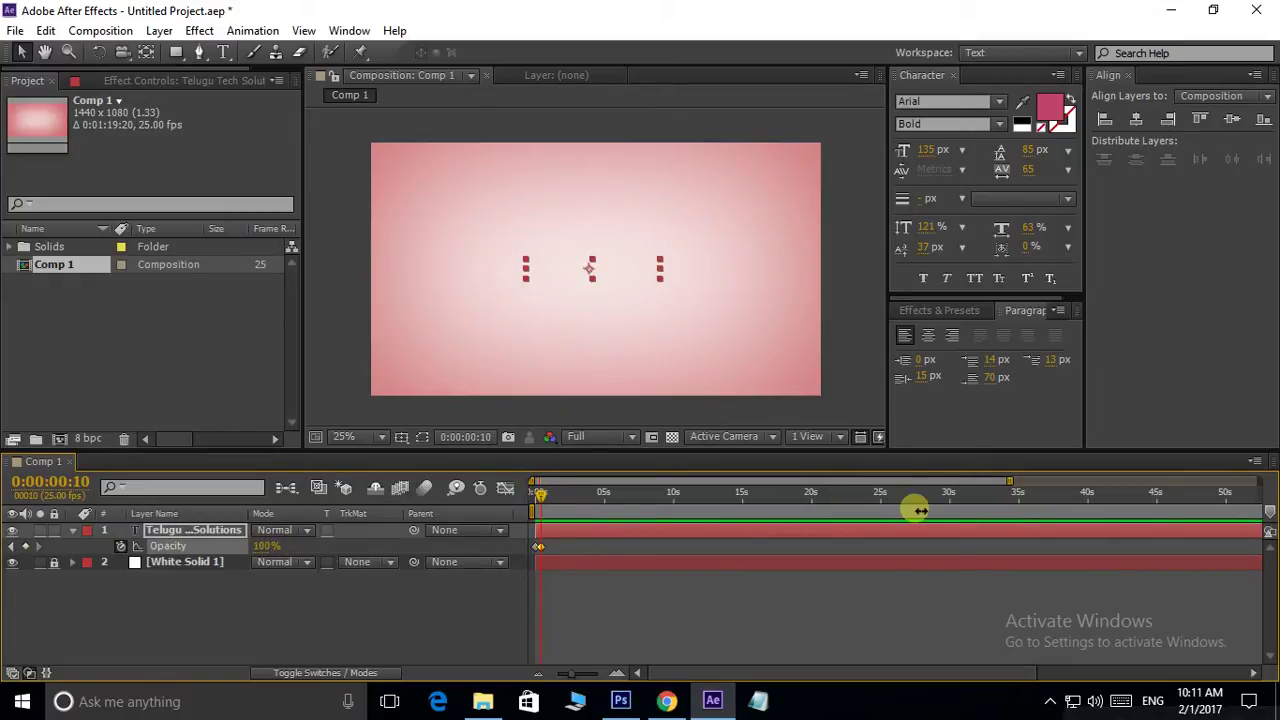
Rewind, preview the fade-in, and reselect the title layer.
left_click(749, 421)
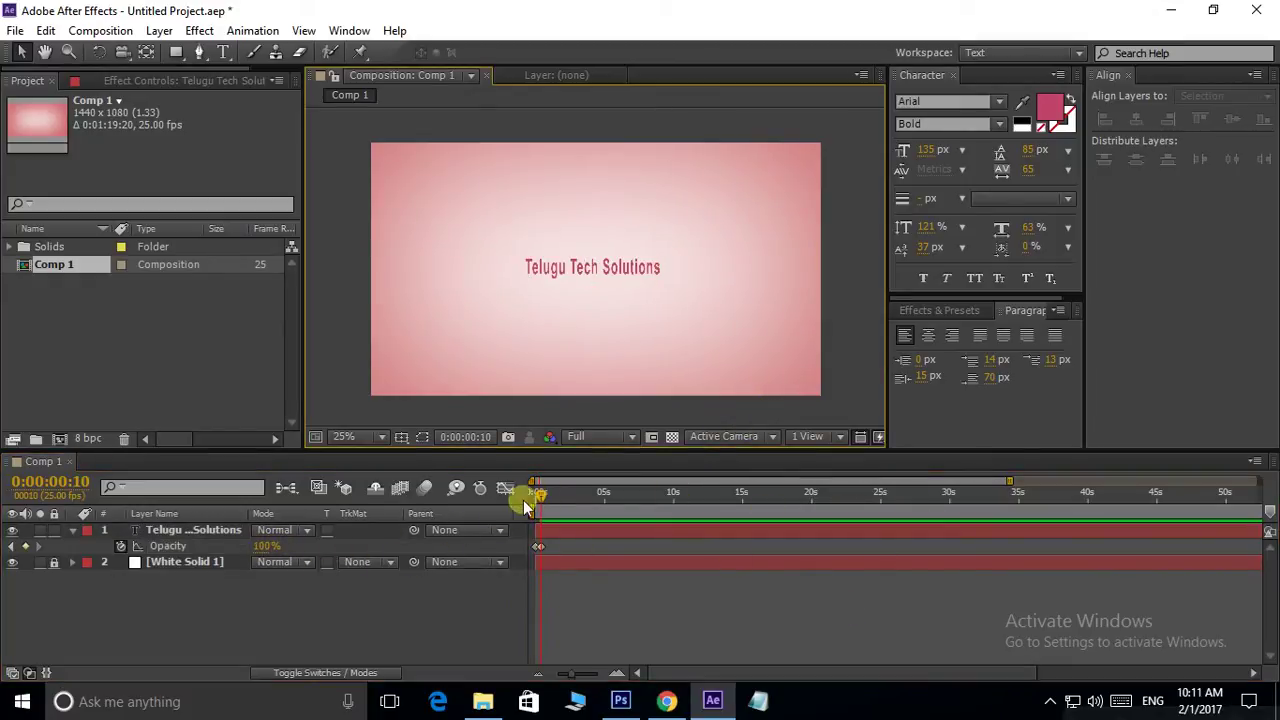
left_click_drag(537, 494, 486, 494)
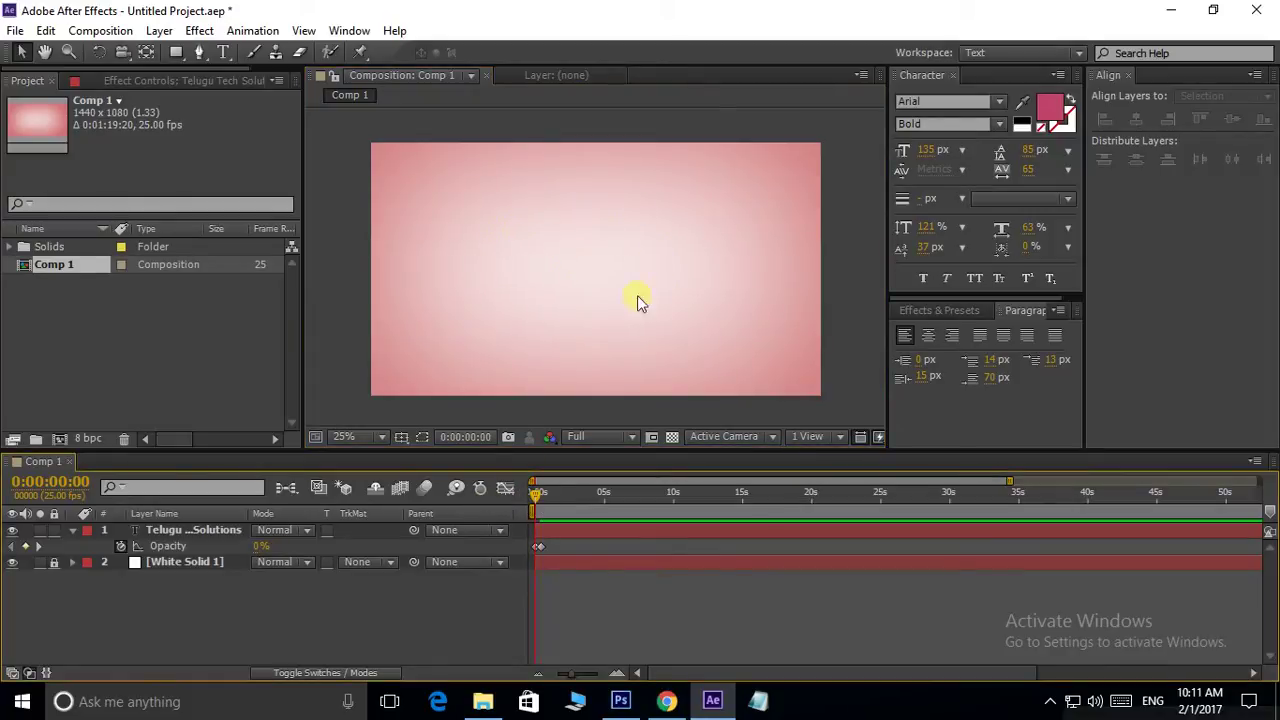
key("space")
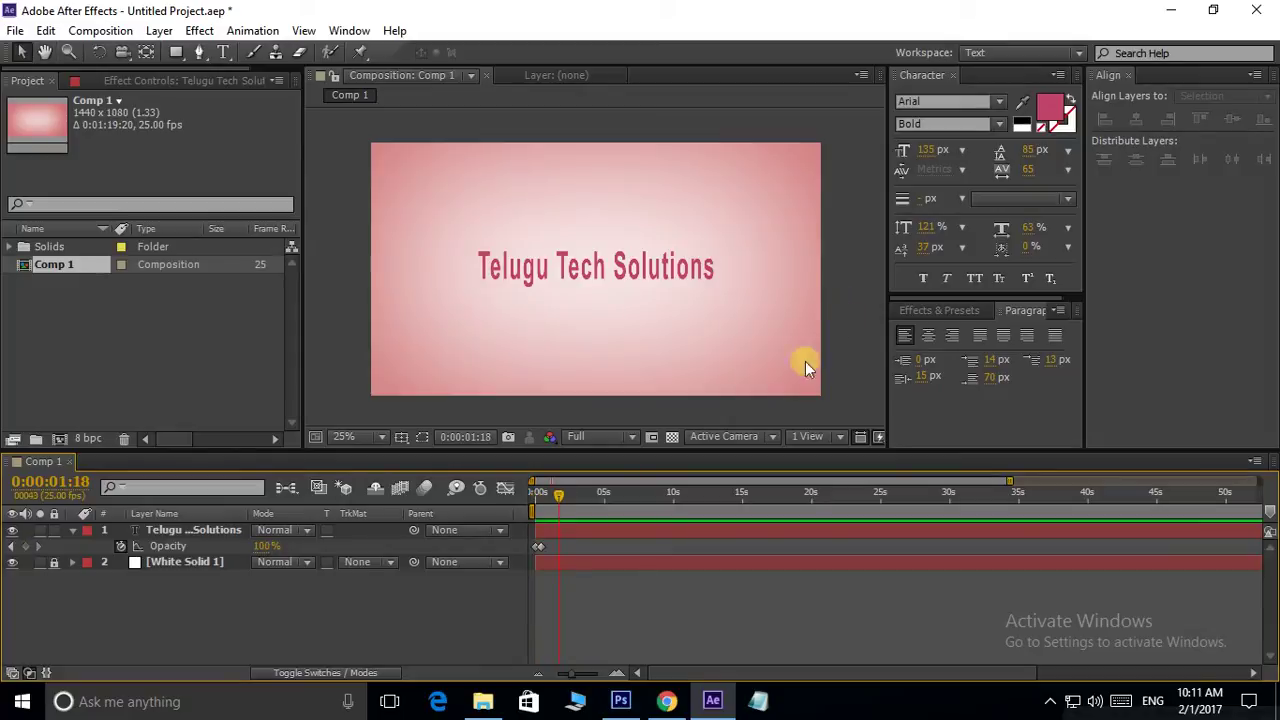
left_click(199, 537)
left_click(199, 535)
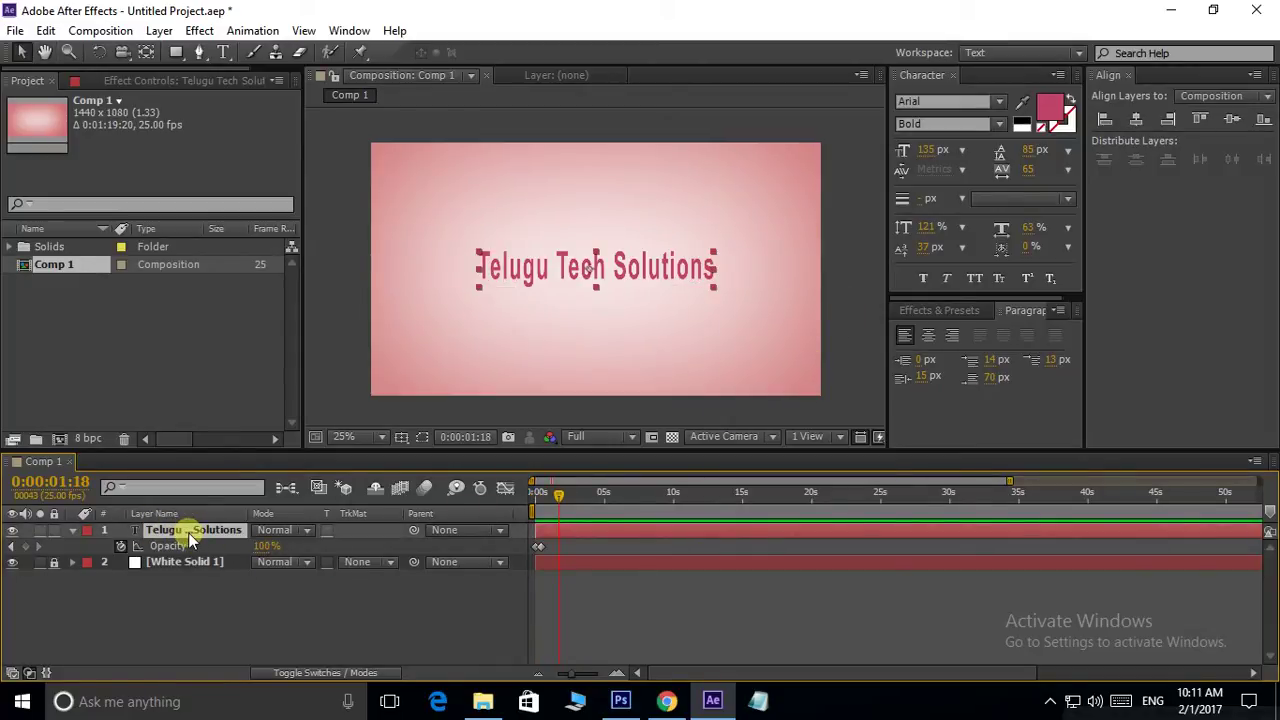
Show Scale alongside Opacity and apply Easy Ease to all the title's keyframes.
key("shift+s")
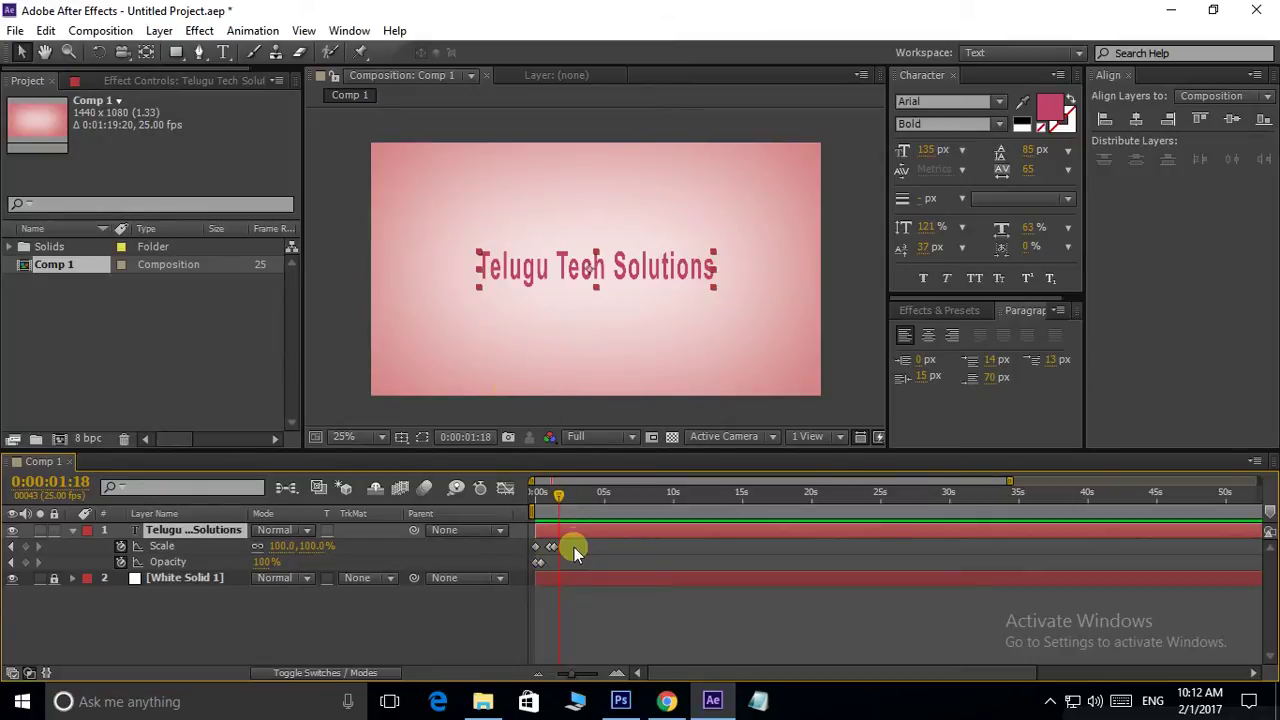
left_click_drag(578, 540, 540, 568)
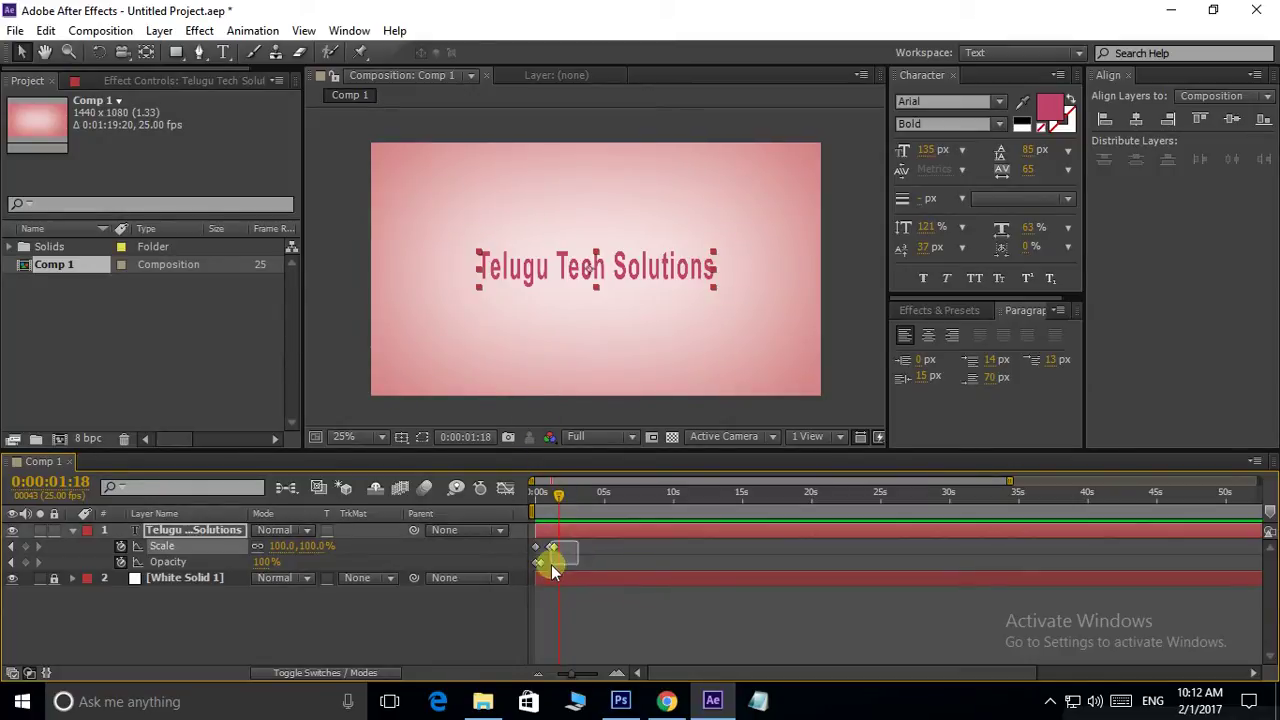
right_click(540, 566)
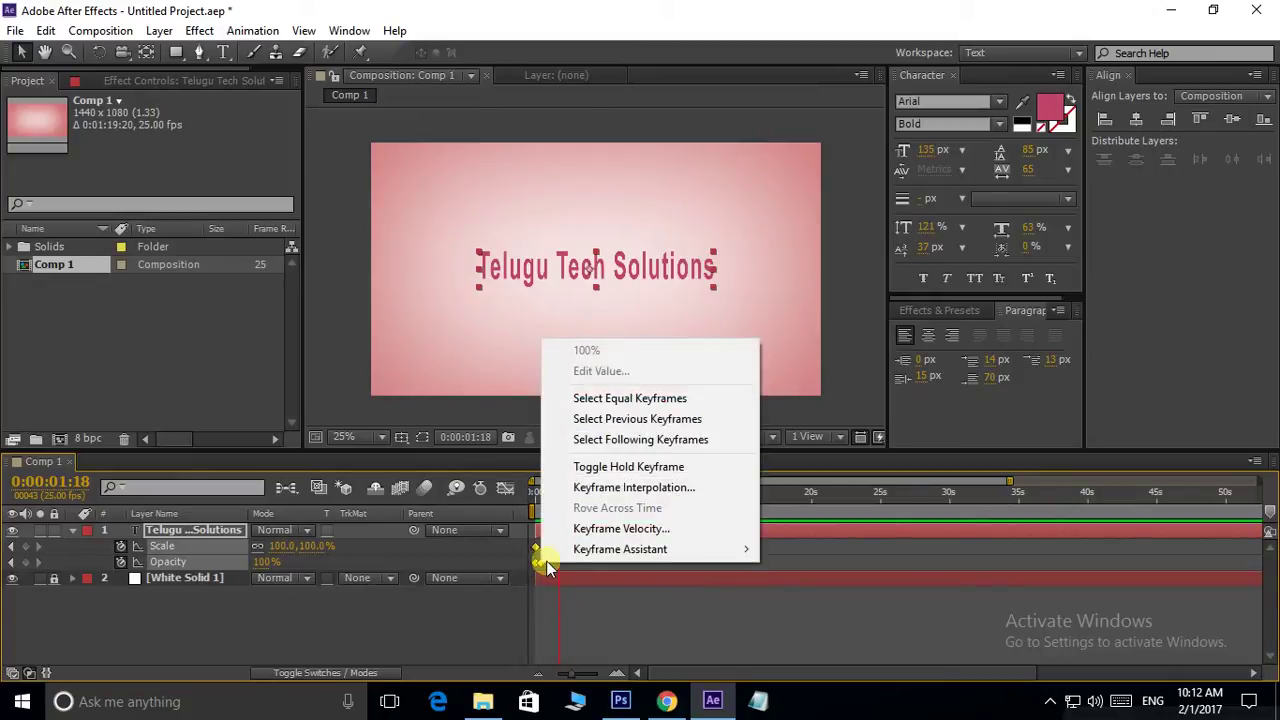
mouse_move(606, 560)
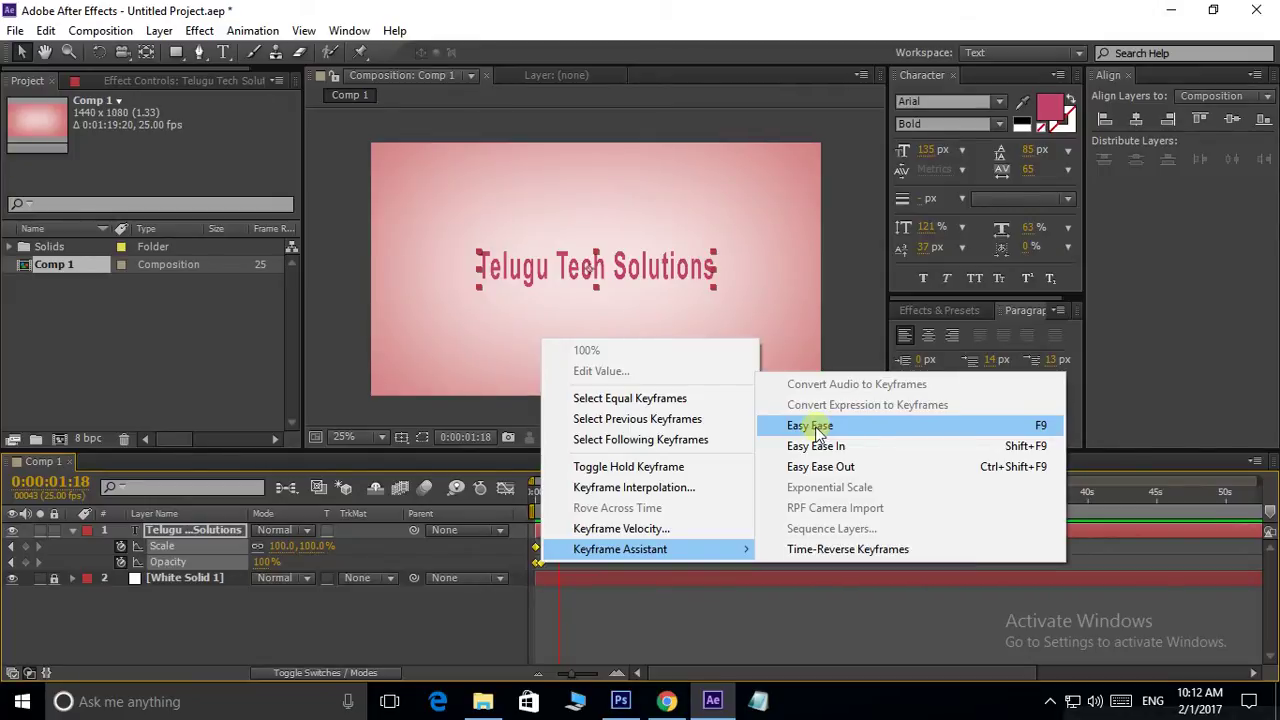
left_click(818, 430)
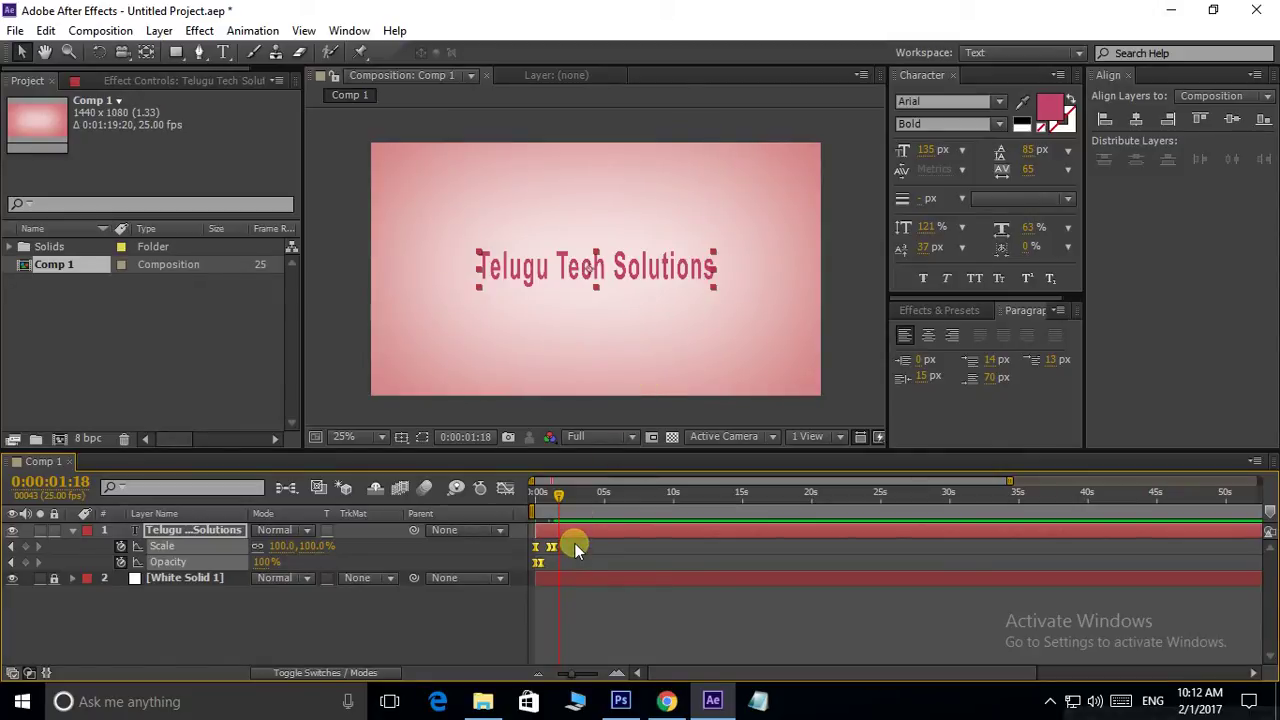
Reselect the Scale and Opacity keyframes, reapply Easy Ease, and deselect the layer.
left_click(551, 551)
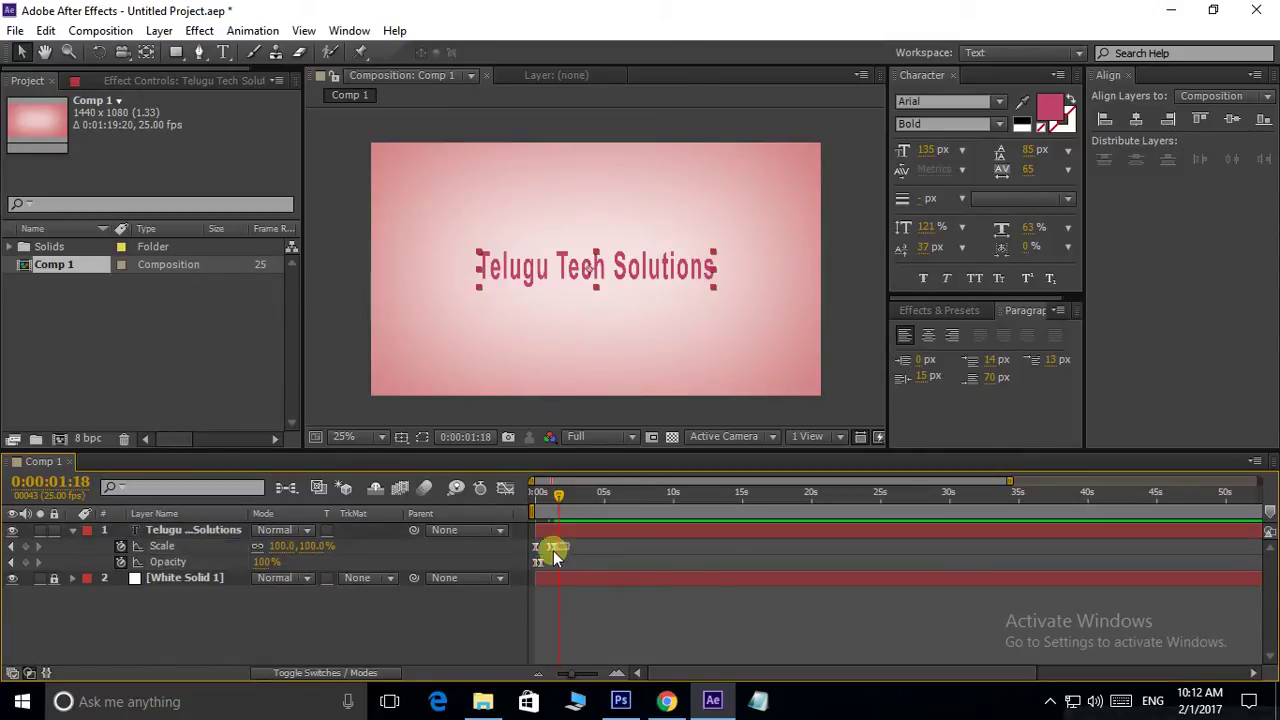
left_click(537, 563)
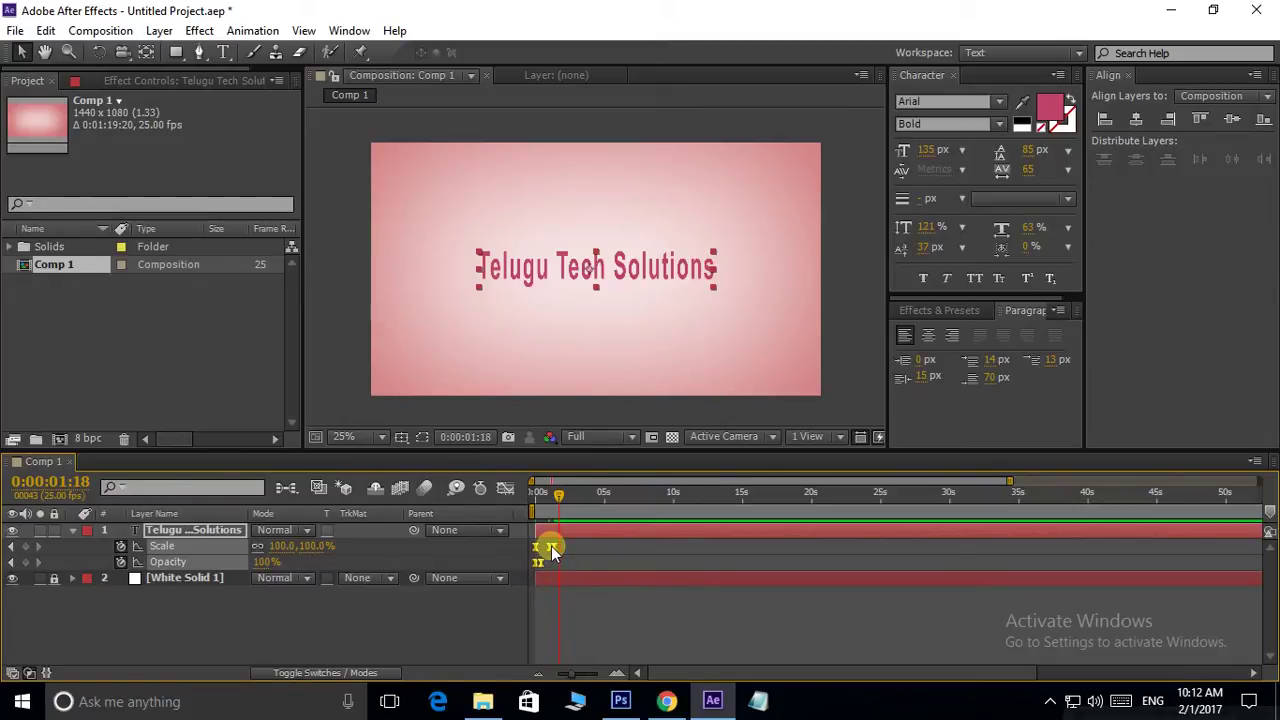
right_click(551, 546)
mouse_move(617, 537)
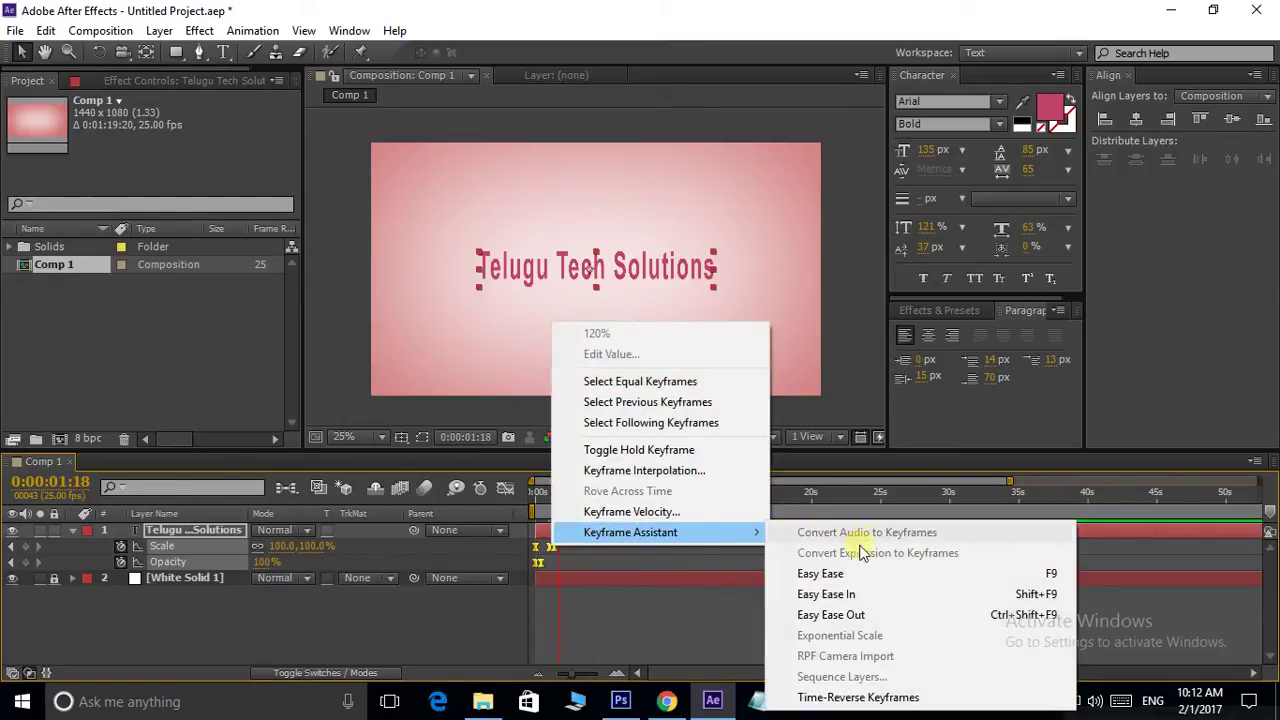
left_click(823, 574)
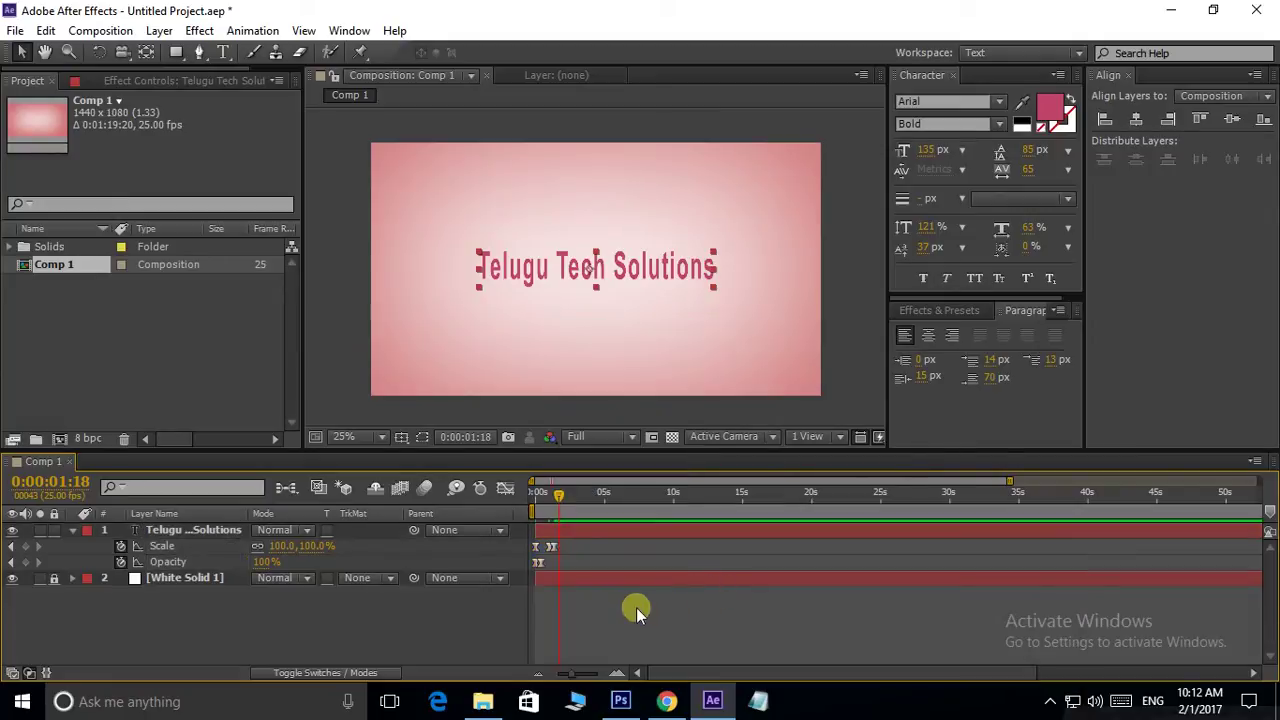
left_click(634, 606)
Rewind to 0:00 and preview the eased scale-and-fade animation several times.
left_click_drag(563, 500, 480, 513)
key("space")
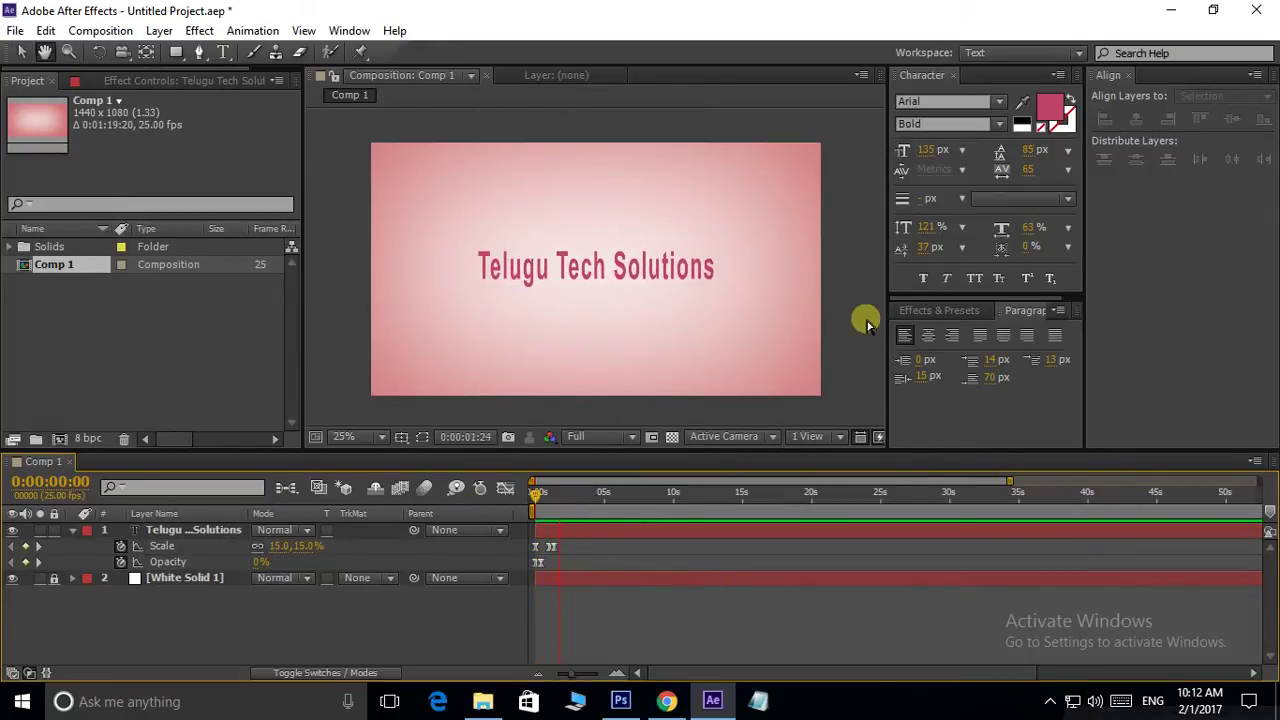
key("space")
key("space")
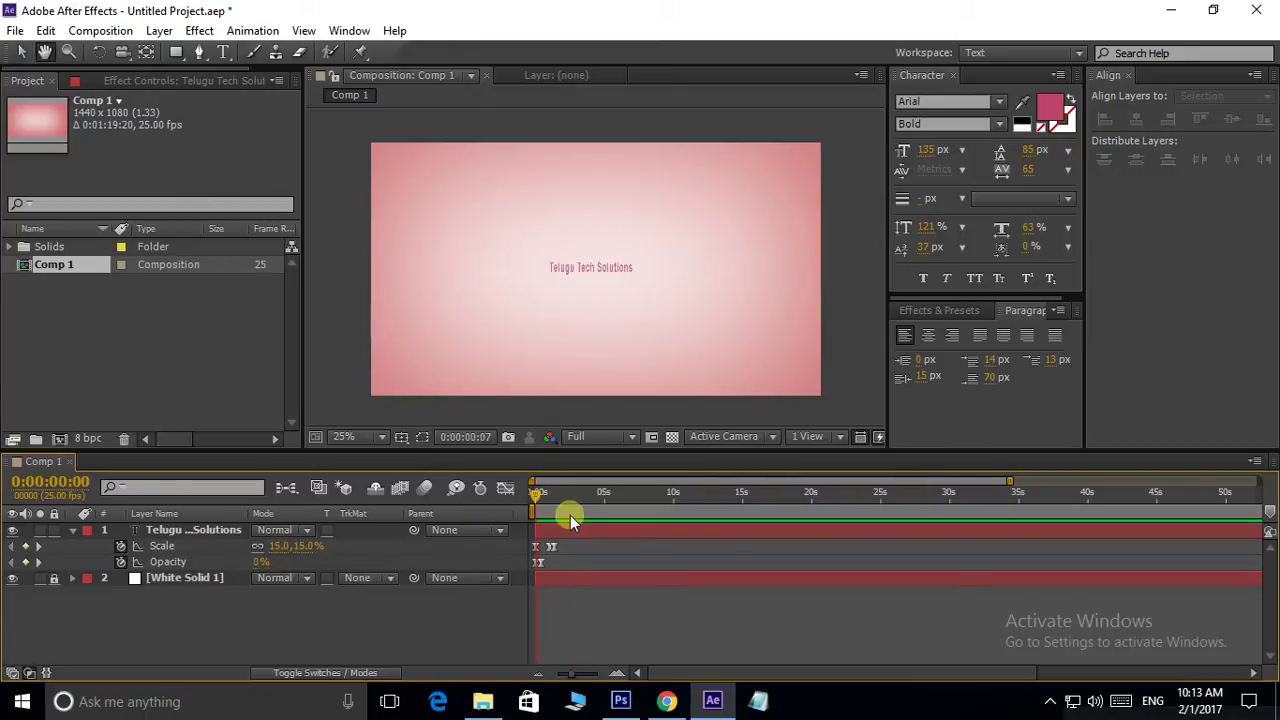
key("space")
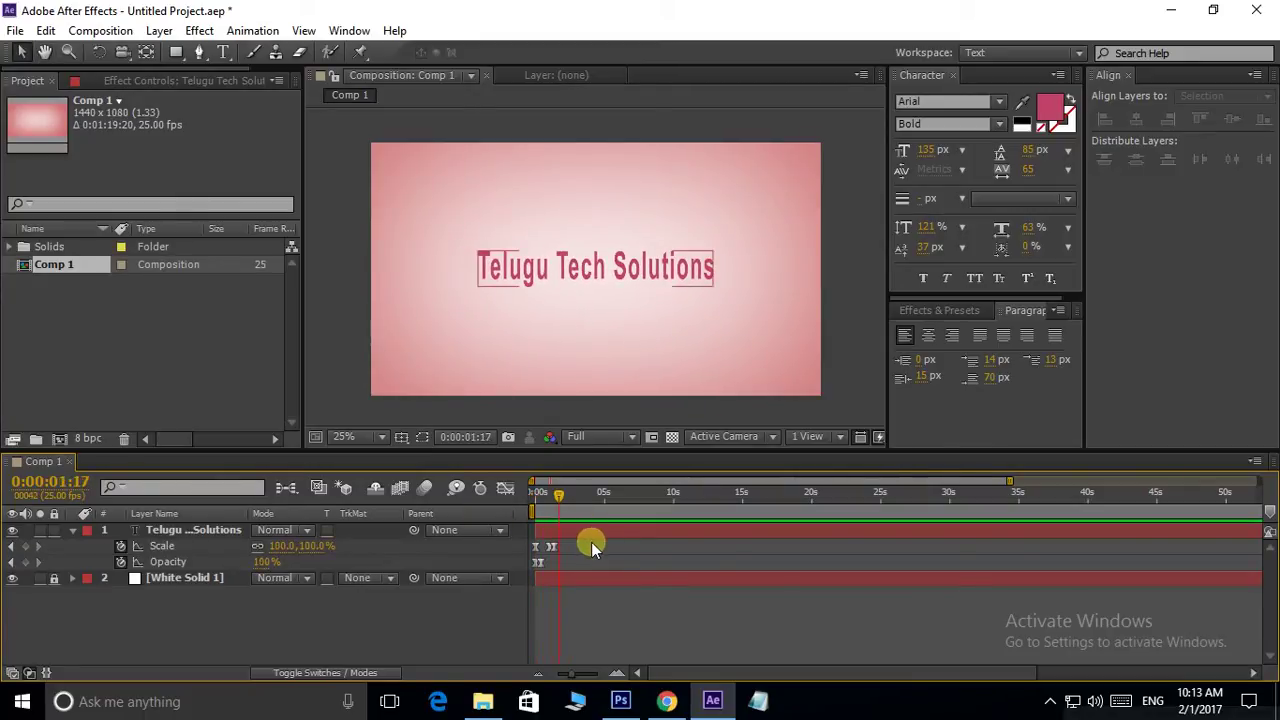
left_click(549, 547)
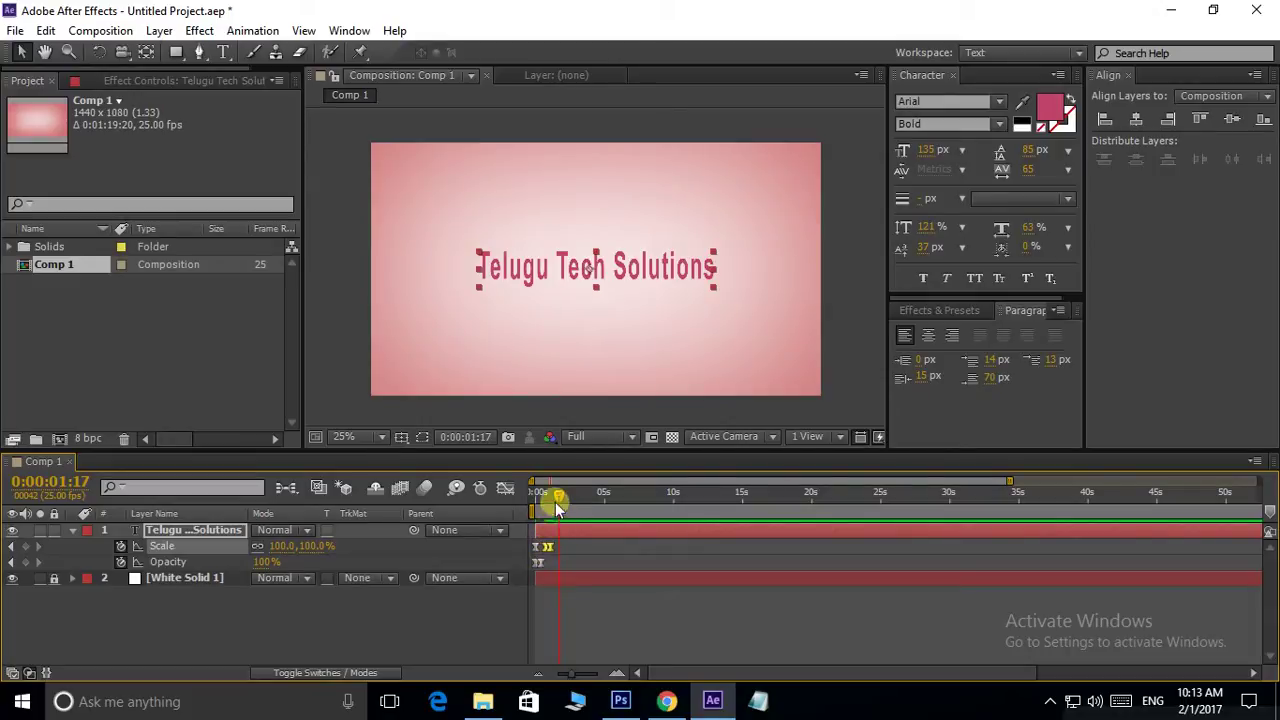
left_click_drag(557, 493, 536, 493)
left_click(637, 609)
key("space")
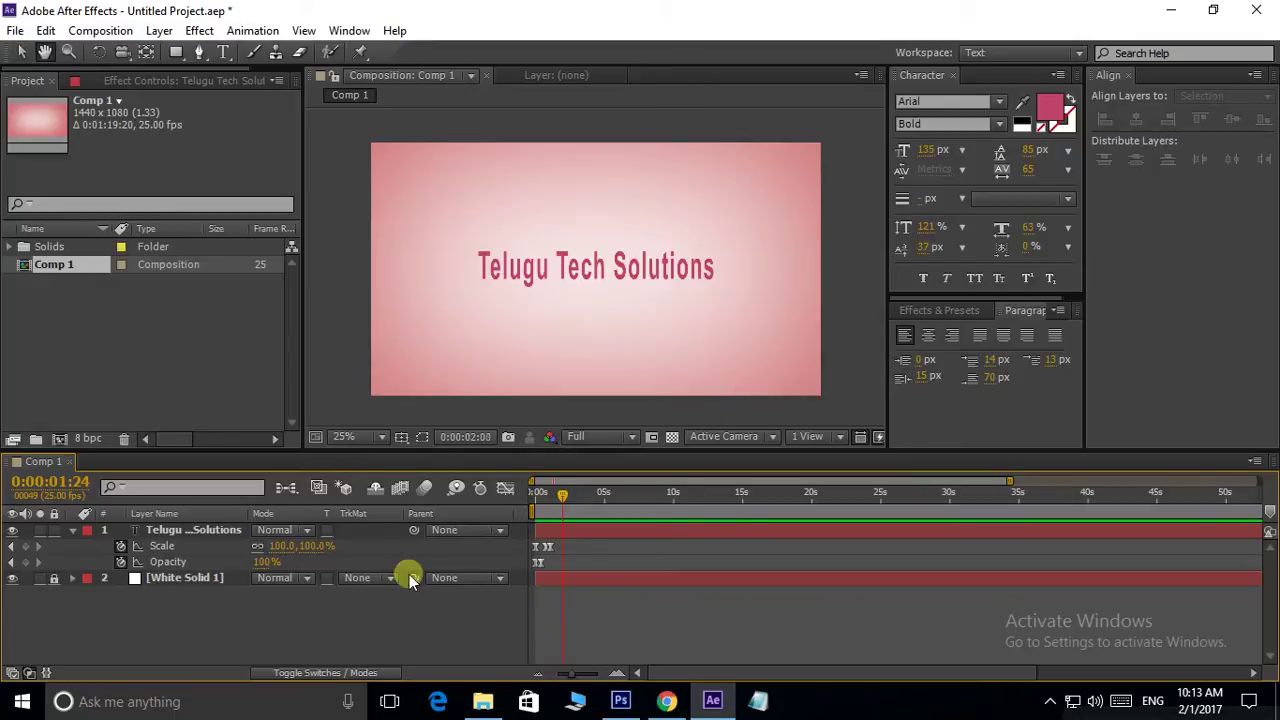
left_click(577, 518)
Replay the title animation from the beginning a few more times to confirm the easing.
left_click_drag(580, 522, 536, 505)
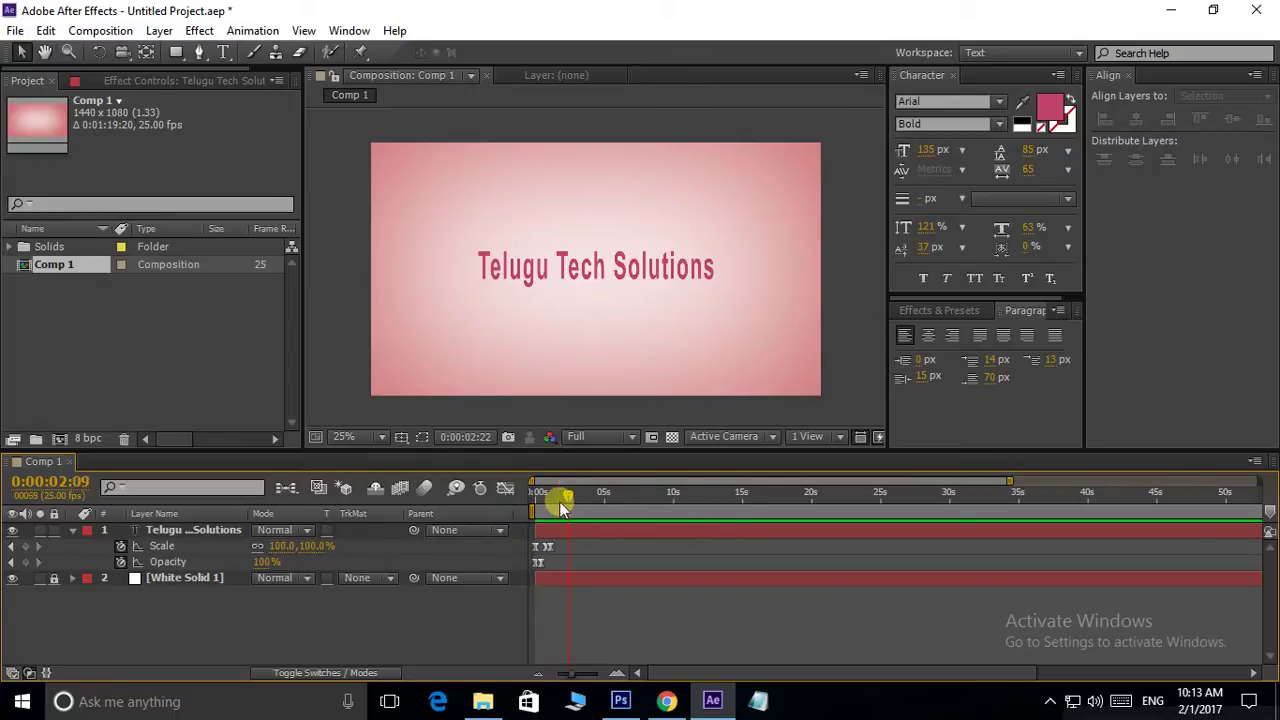
key("space")
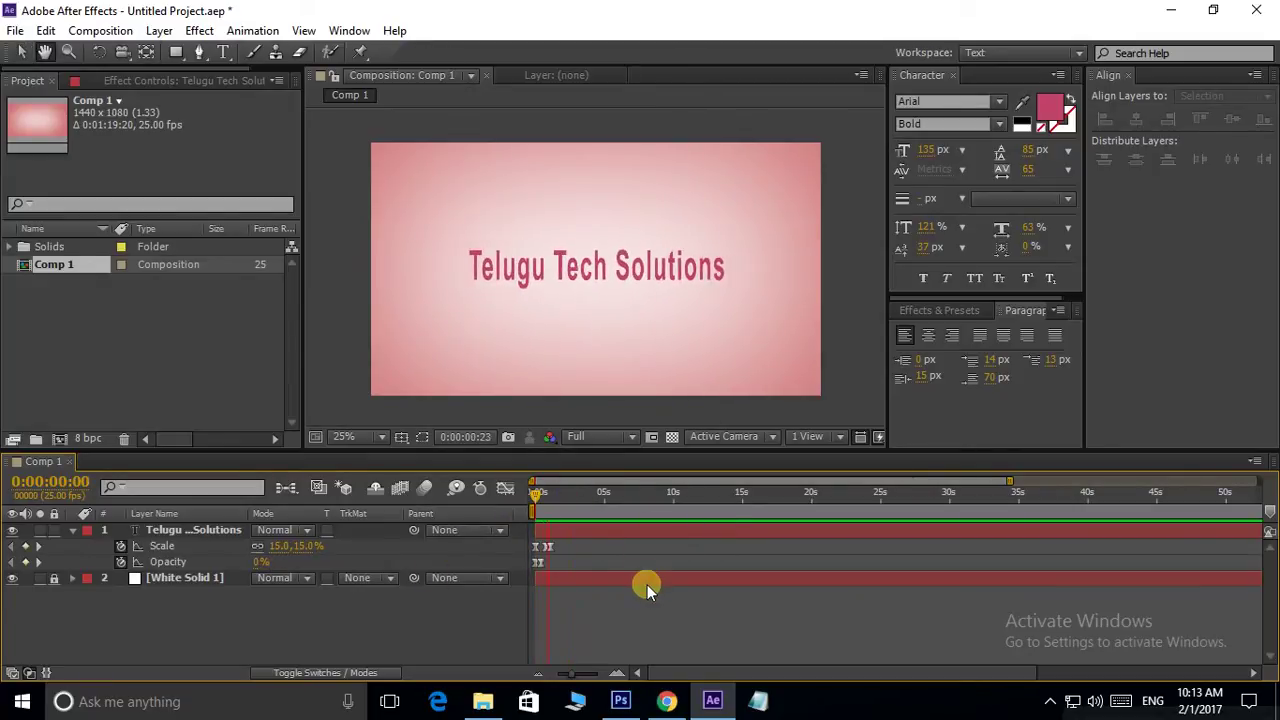
key("space")
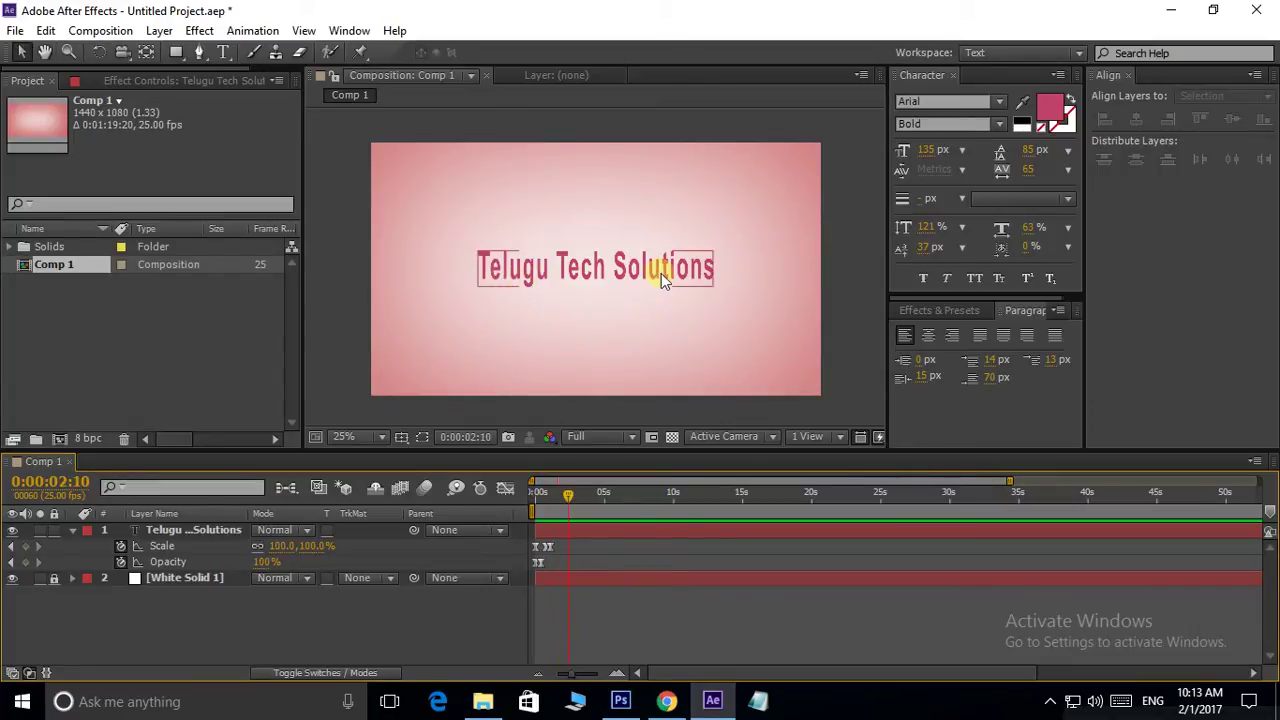
left_click_drag(571, 490, 510, 515)
key("space")
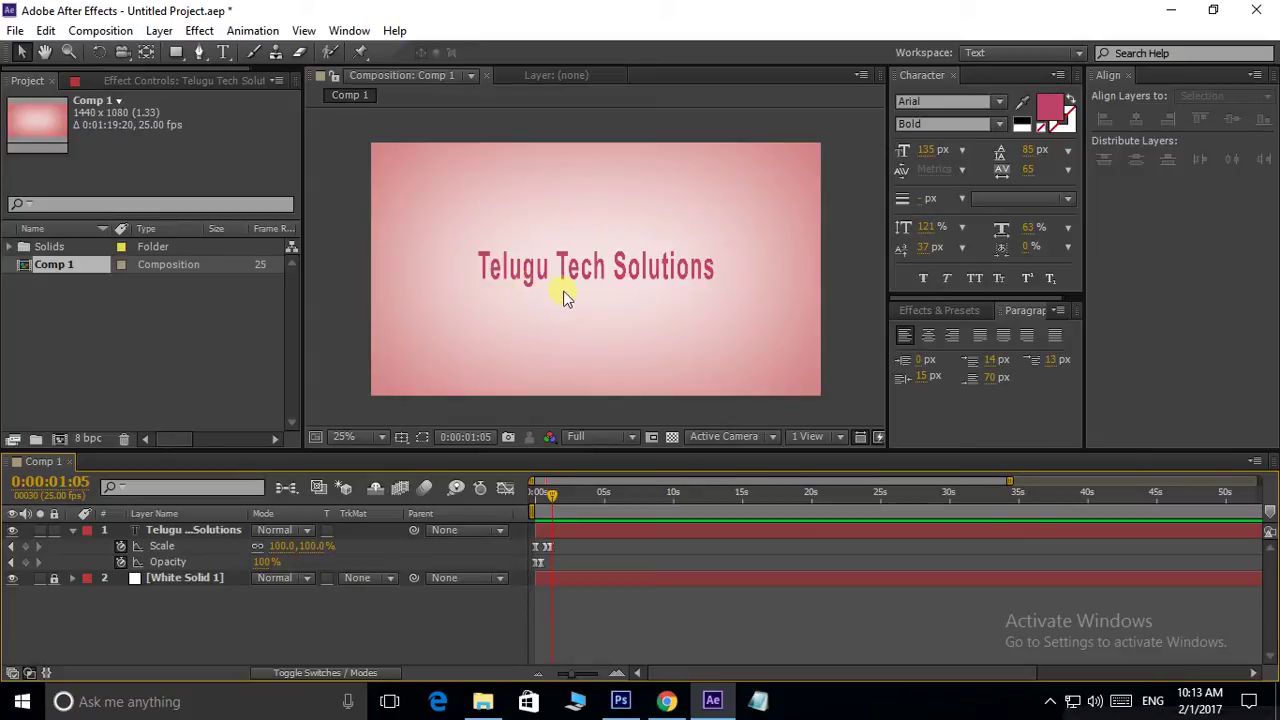
left_click_drag(551, 493, 535, 495)
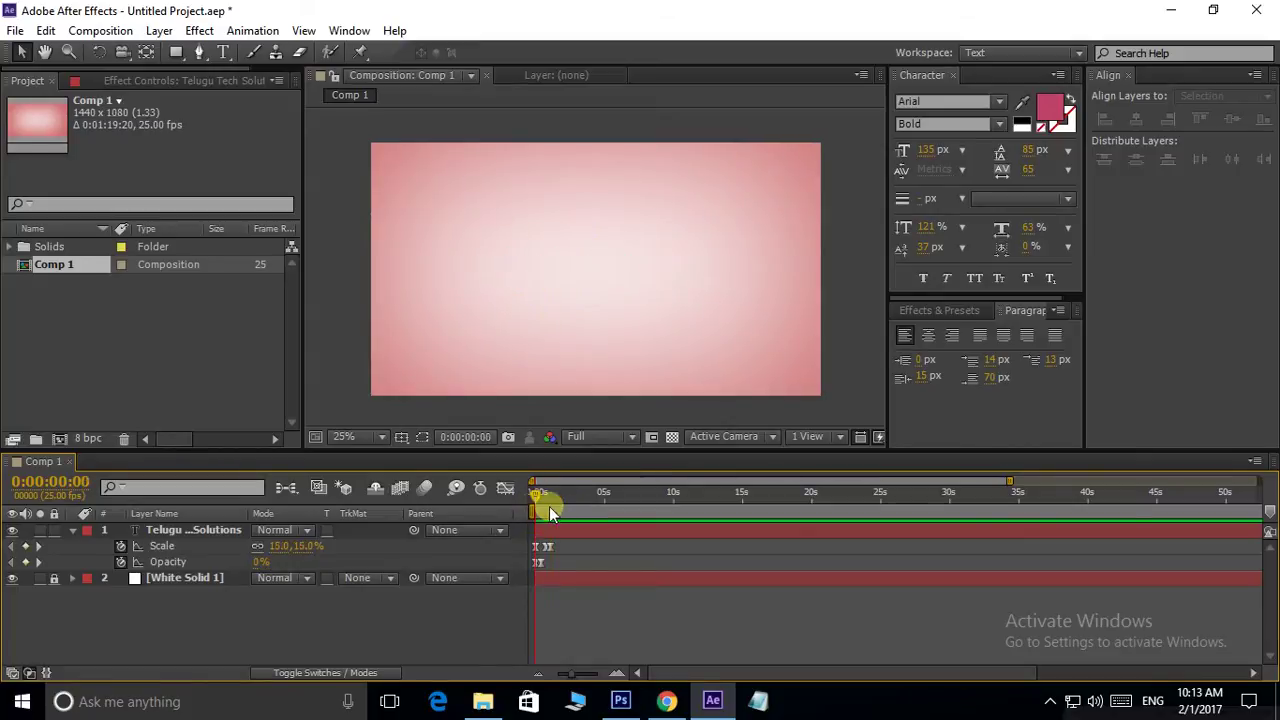
key("space")
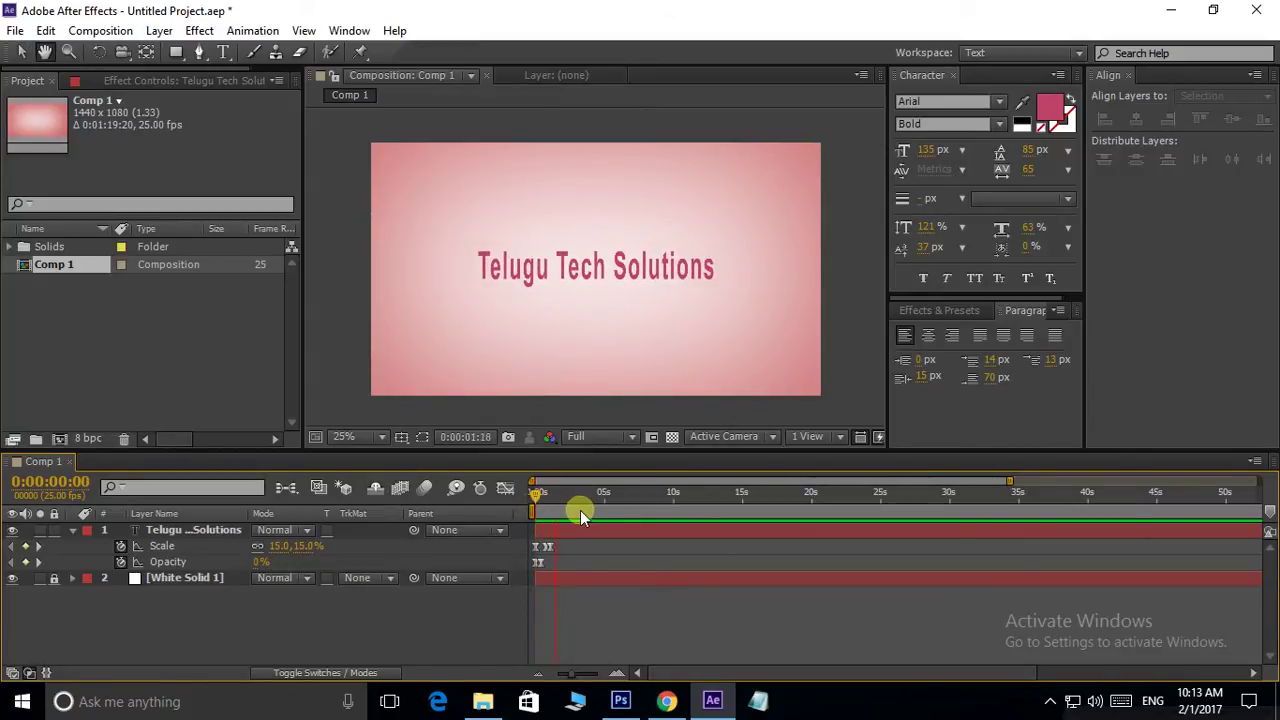
Add a 100% Scale keyframe at 0:00:01:16, zoom into the first seconds, and preview the scale-up.
left_click(26, 547)
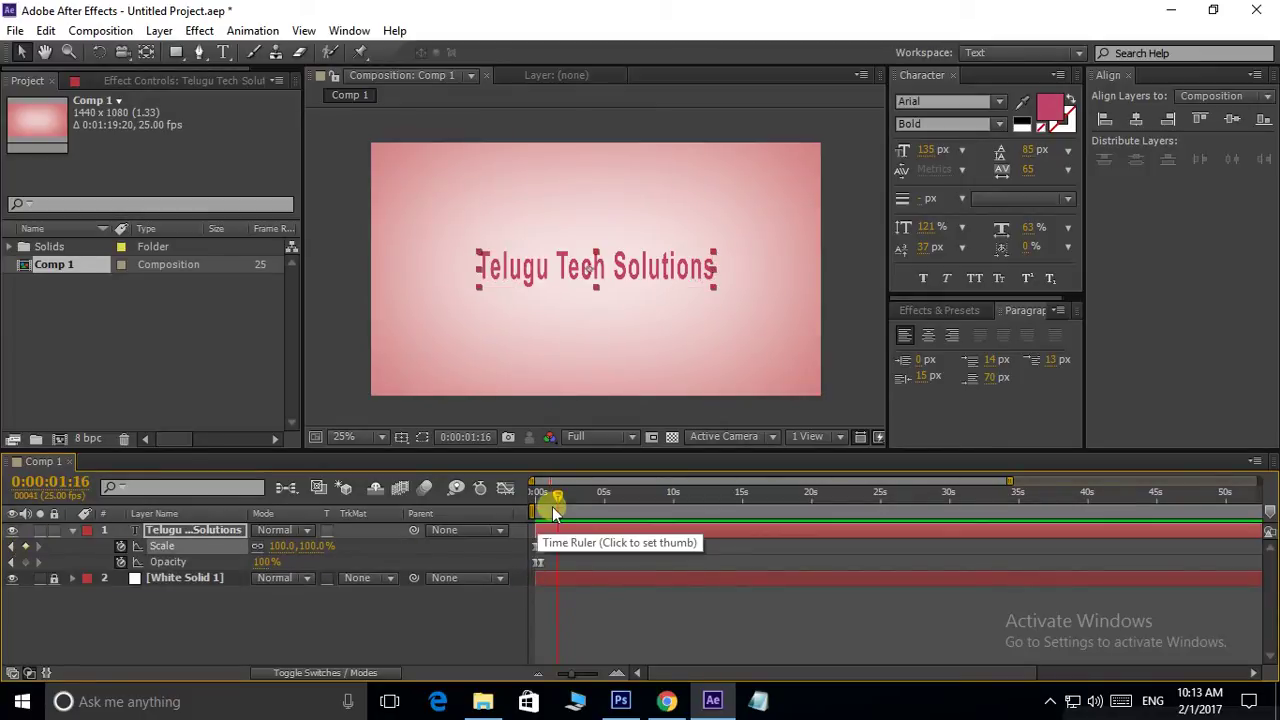
left_click_drag(548, 667, 595, 672)
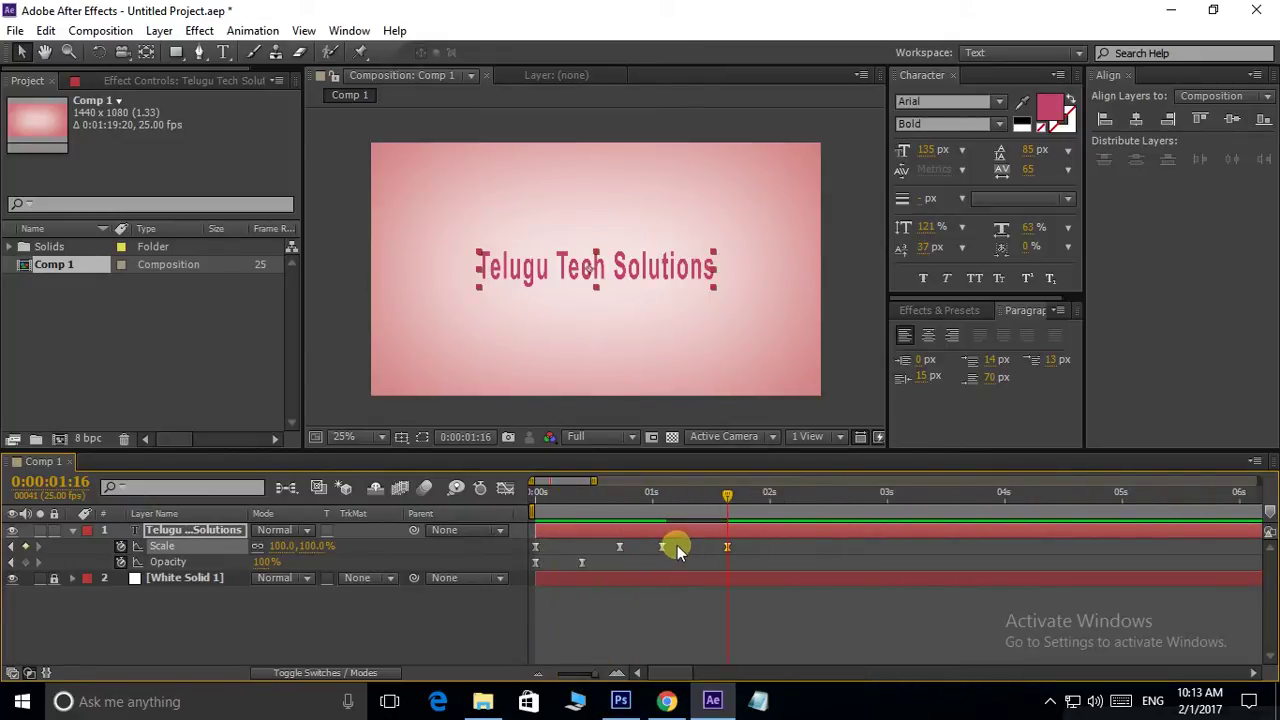
left_click_drag(727, 494, 684, 497)
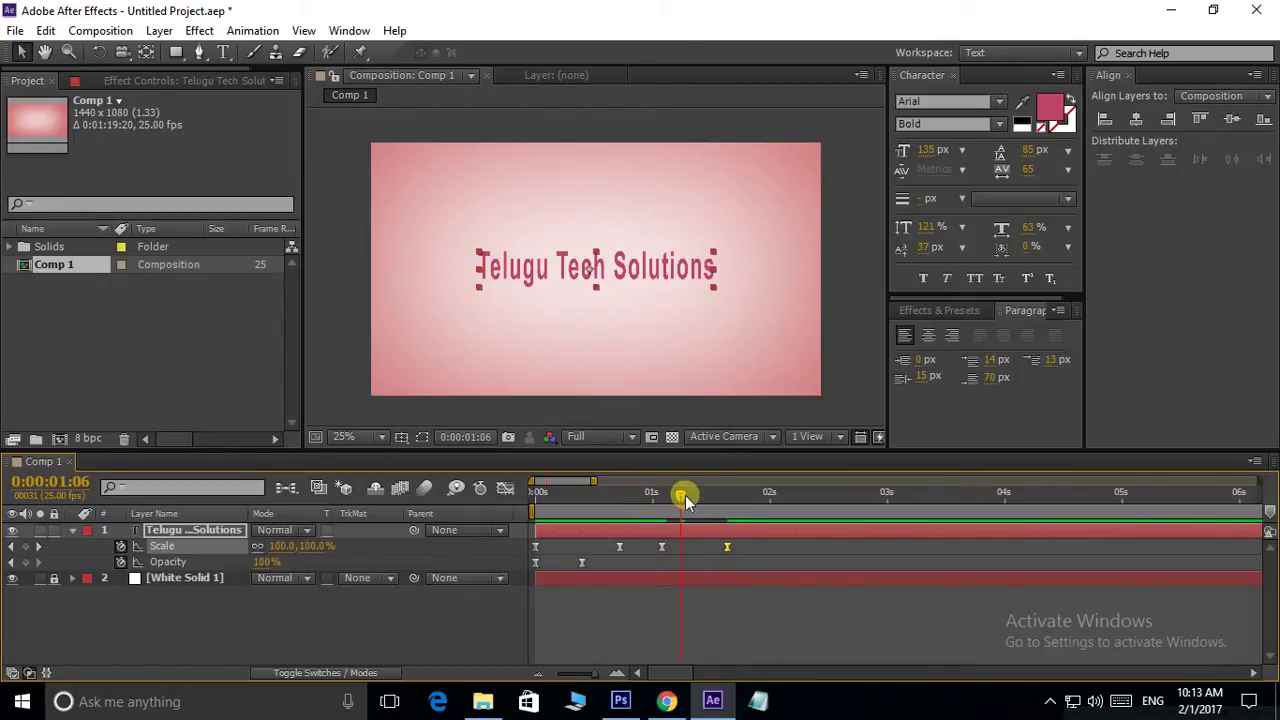
left_click_drag(684, 494, 541, 520)
key("space")
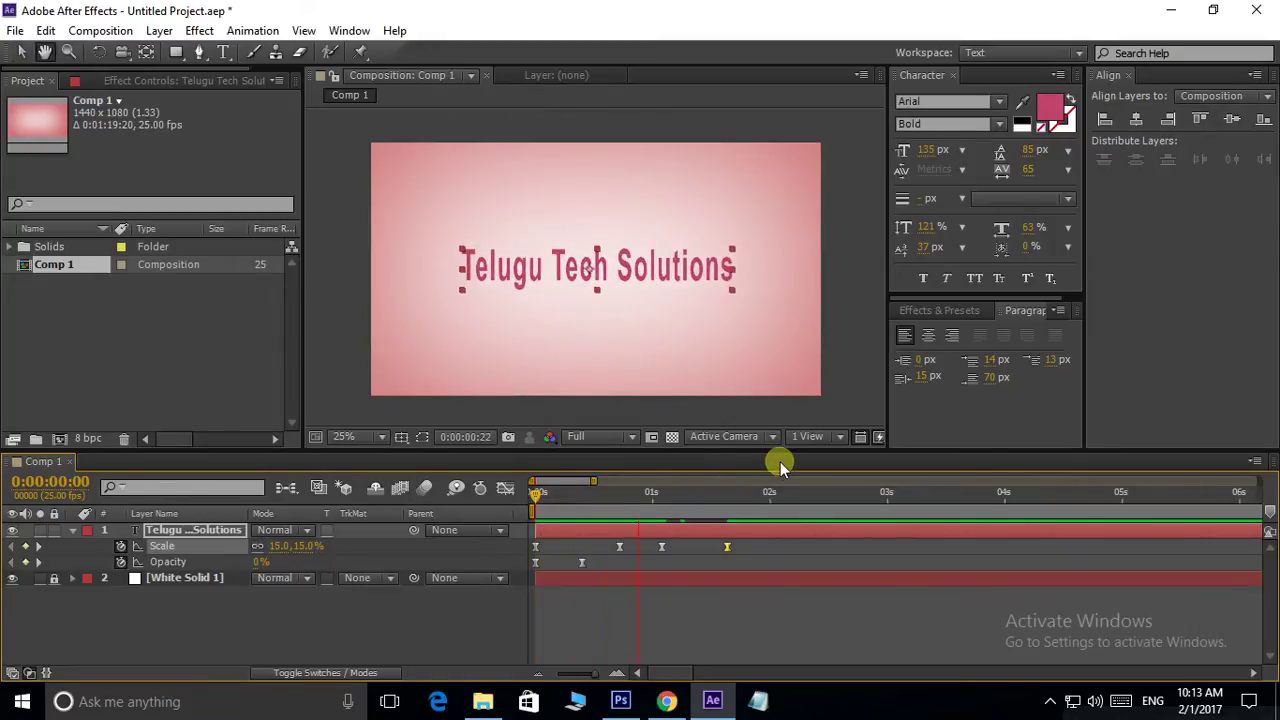
key("space")
left_click_drag(727, 503, 727, 508)
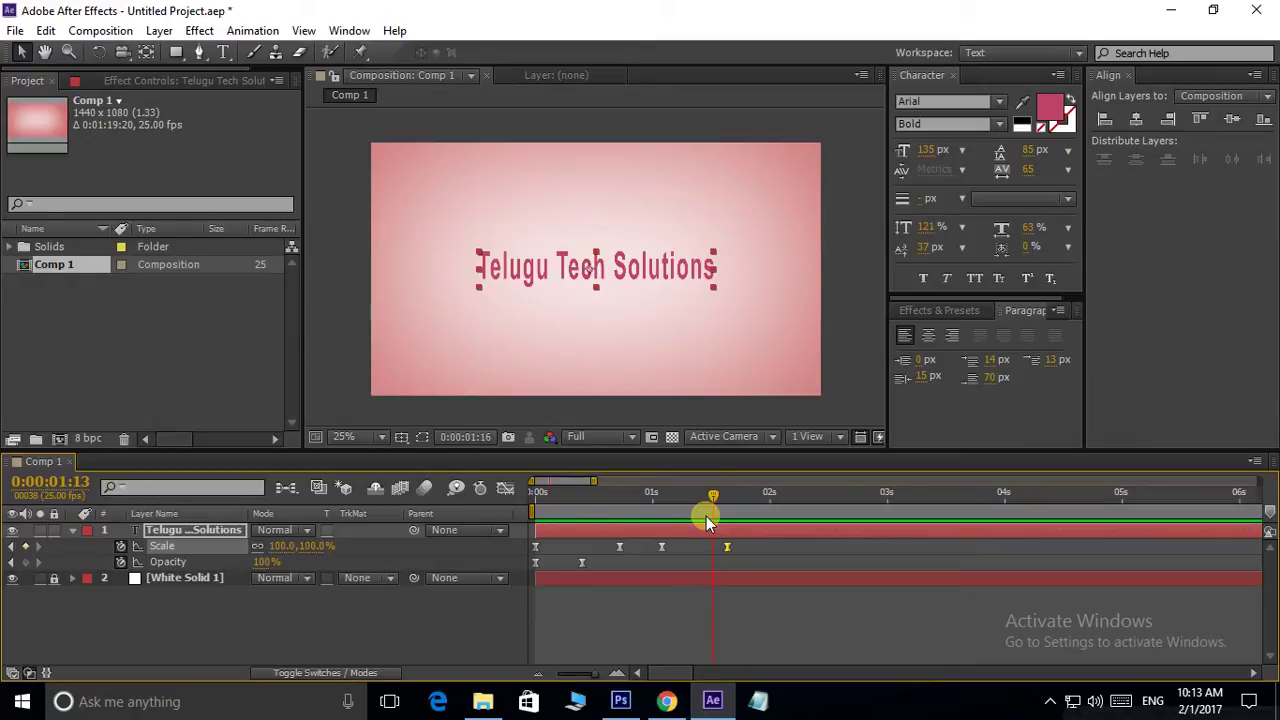
Keyframe Opacity at 100% at 0:00:01:13 and drop it to 0% at 0:00:01:20.
left_click(25, 562)
mouse_move(714, 500)
left_mouse_down()
mouse_move(769, 502)
mouse_move(748, 511)
left_mouse_up()
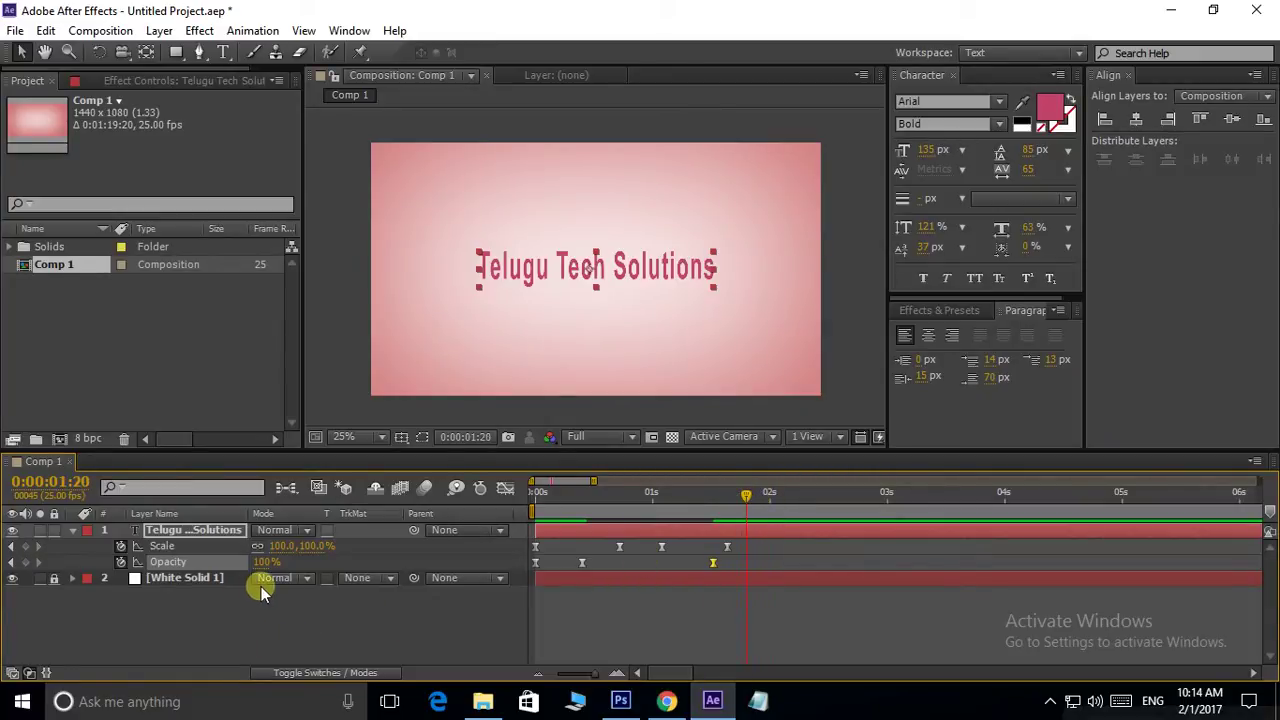
left_click_drag(264, 562, 152, 572)
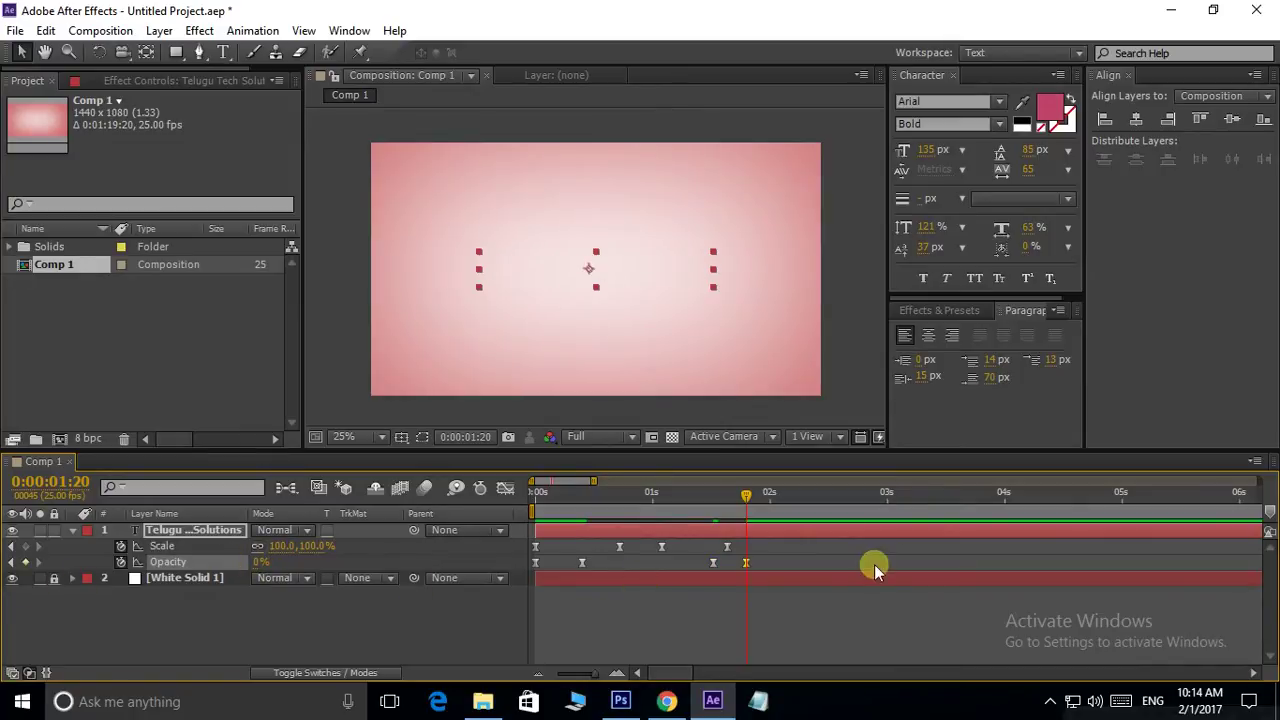
Preview the title fading in and back out from the start.
left_click_drag(750, 498, 320, 530)
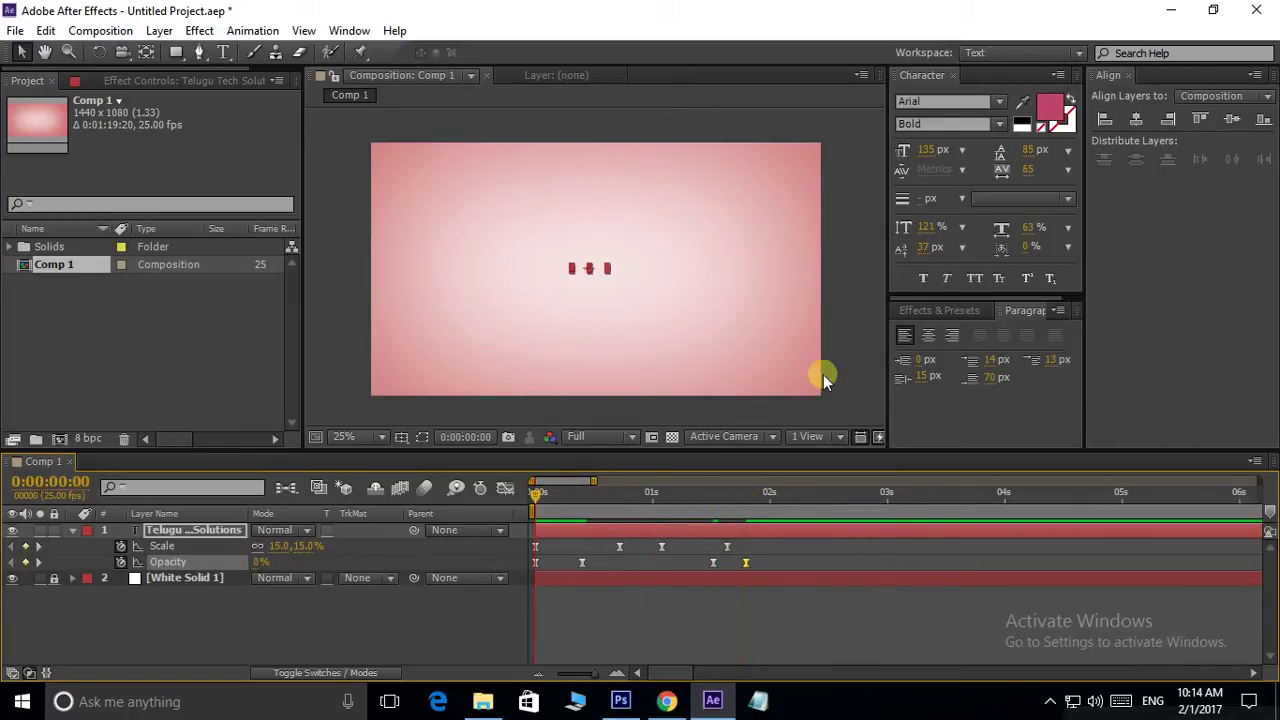
left_click(838, 348)
key("space")
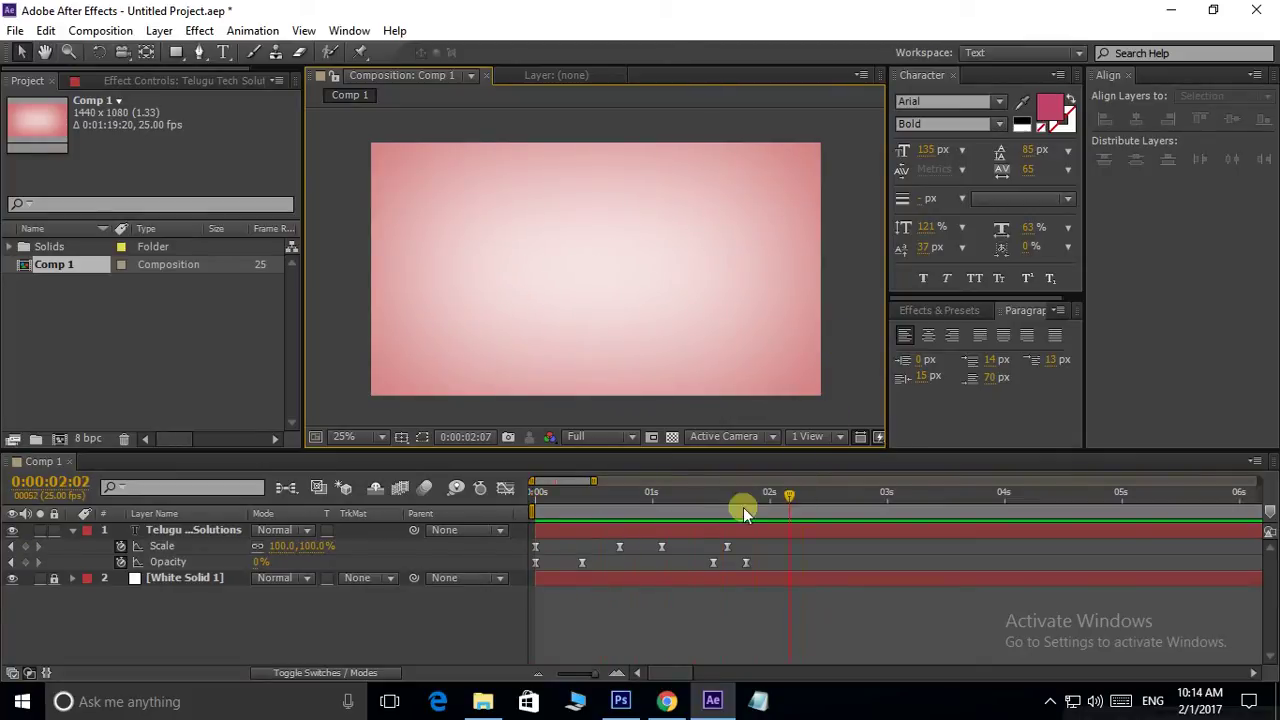
left_click(573, 550)
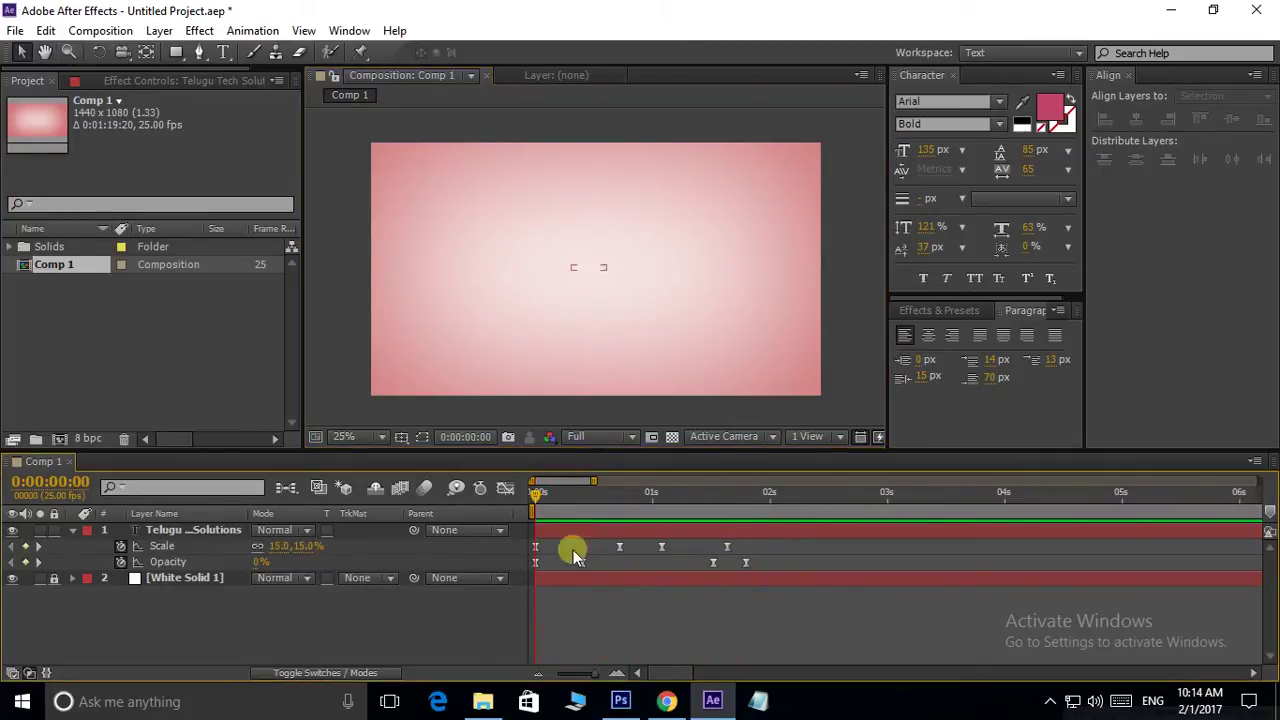
key("space")
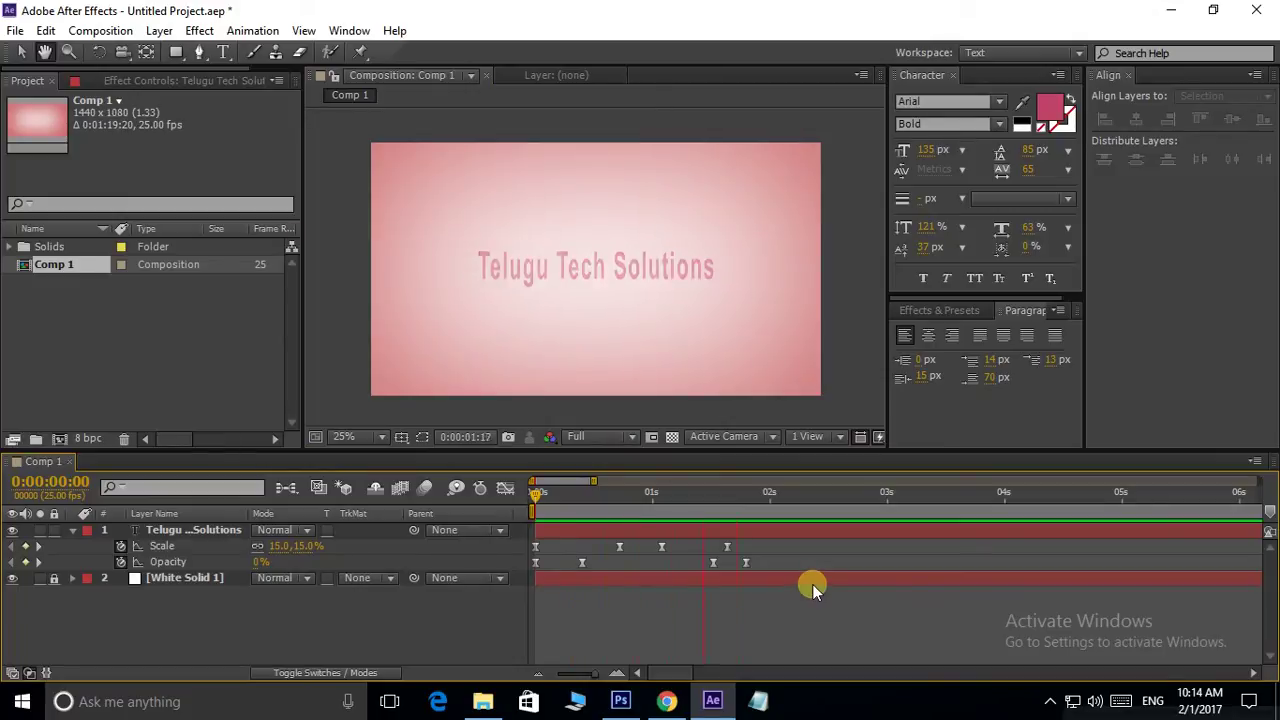
Duplicate the title layer as Telugu Tech Solutions 2, reveal its keyframes, and hide the original.
left_click(656, 494)
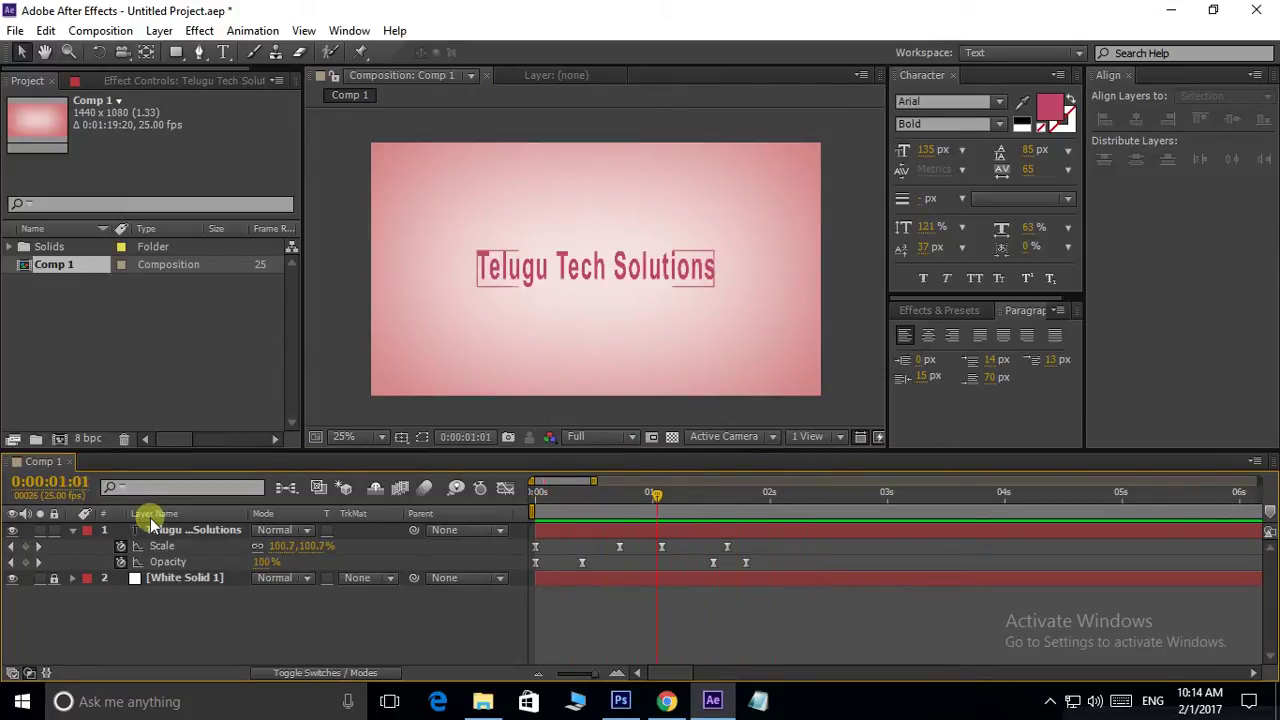
left_click(71, 531)
left_click(165, 530)
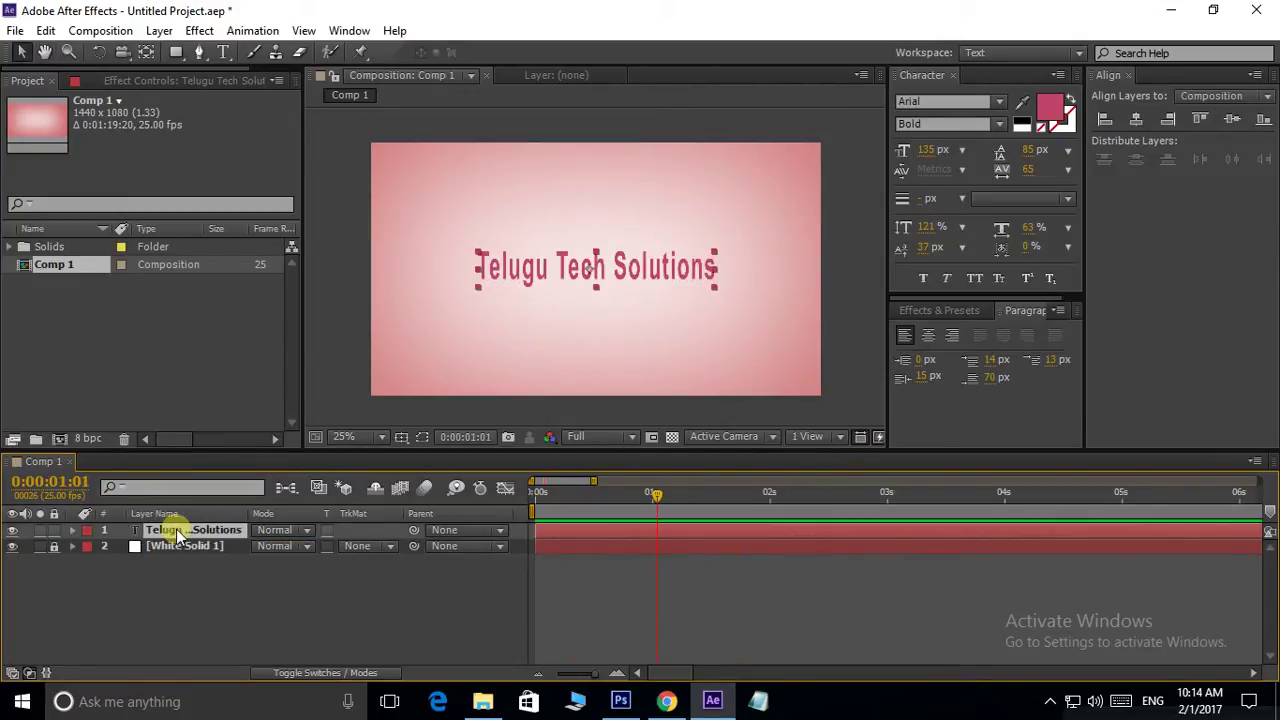
key("ctrl+d")
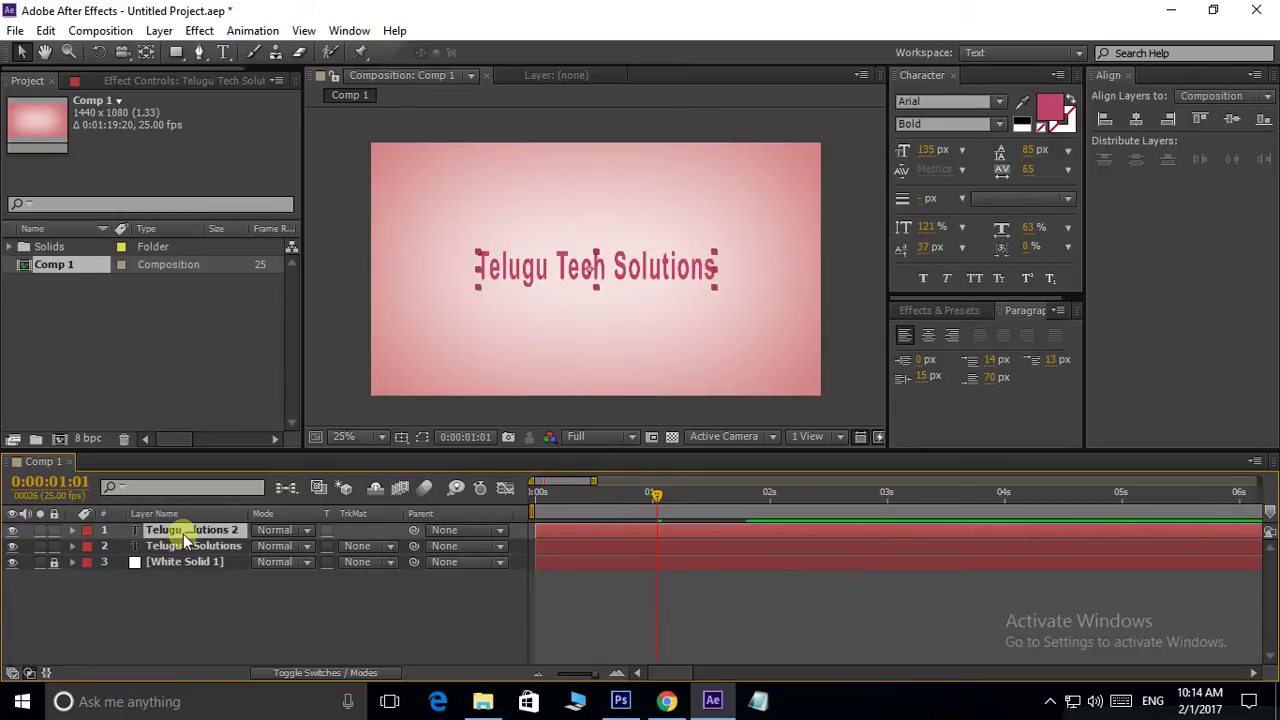
key("u")
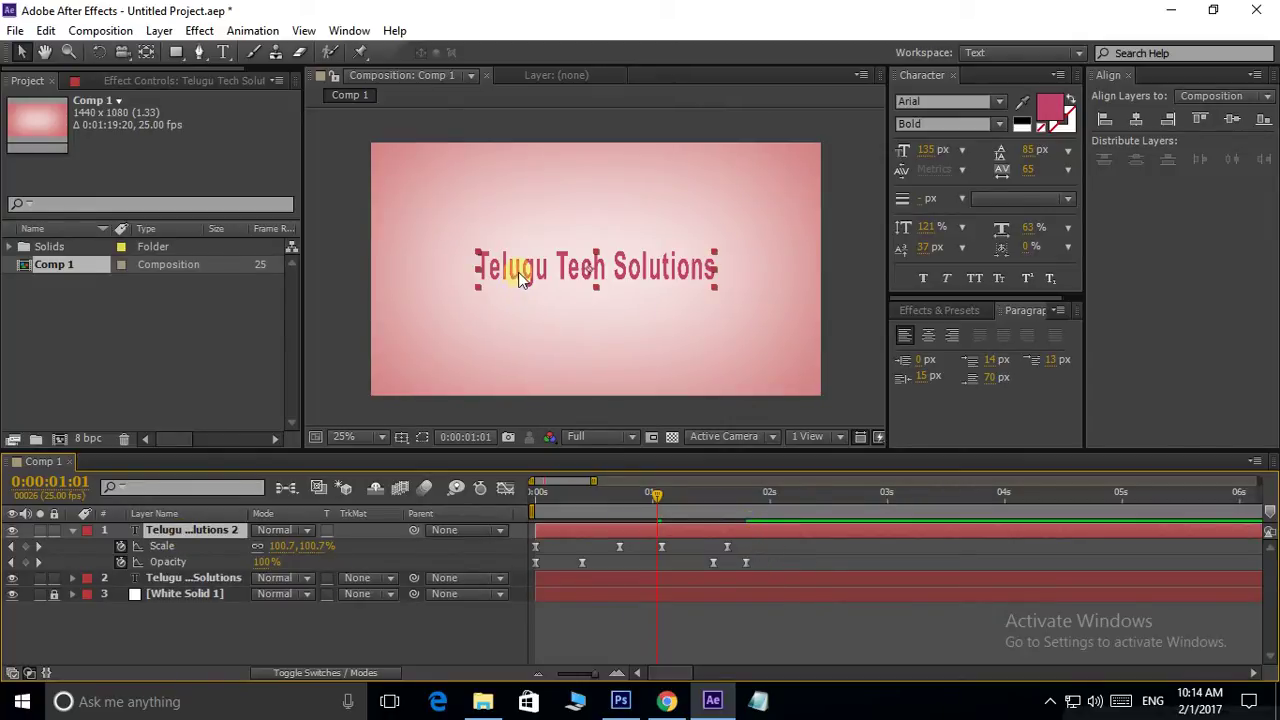
left_click(12, 578)
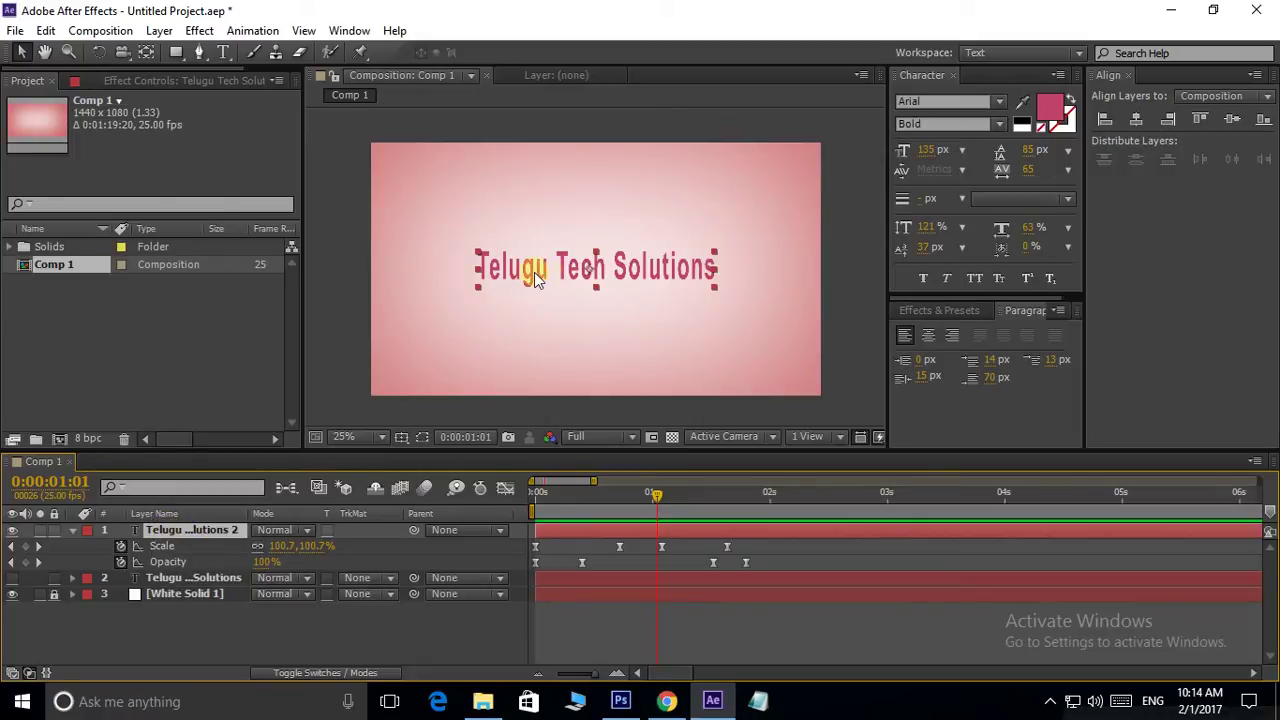
Swap the copy's 'Telugu Tech Solutions' words for a person's name and align it to horizontal center.
double_click(624, 268)
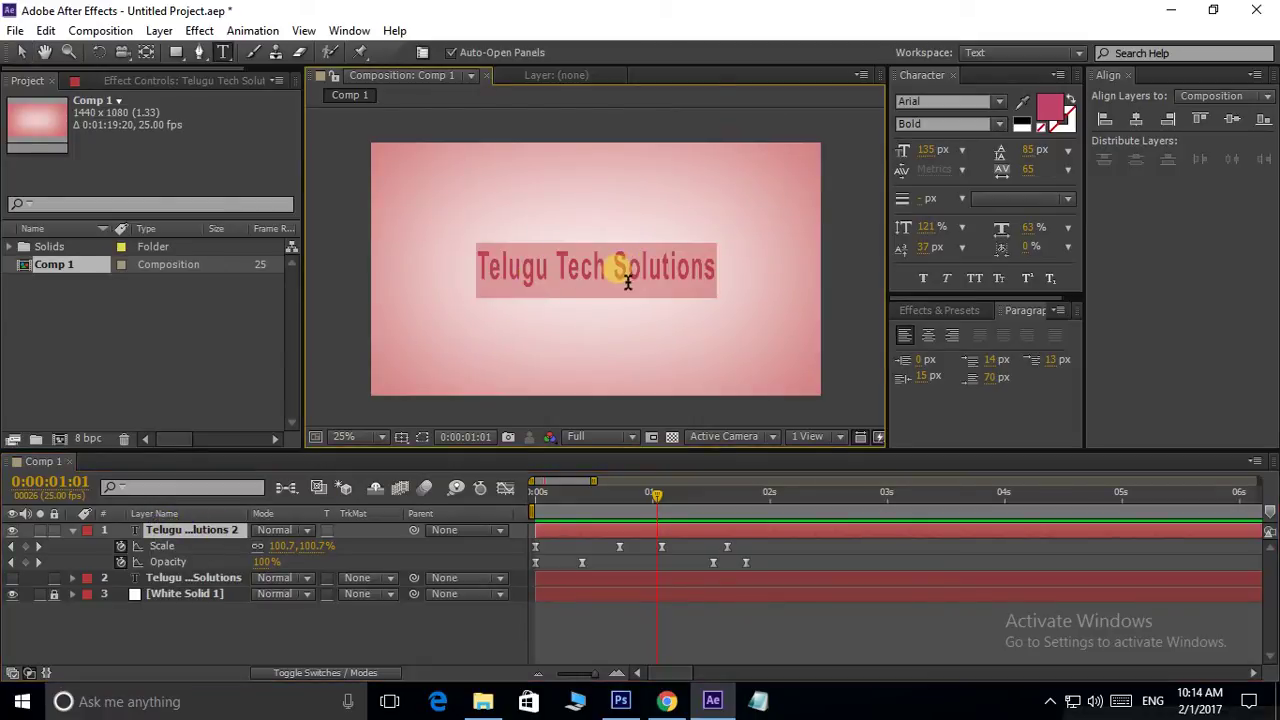
left_click(624, 270)
key("Delete")
key("Delete")
key("Delete")
key("Delete")
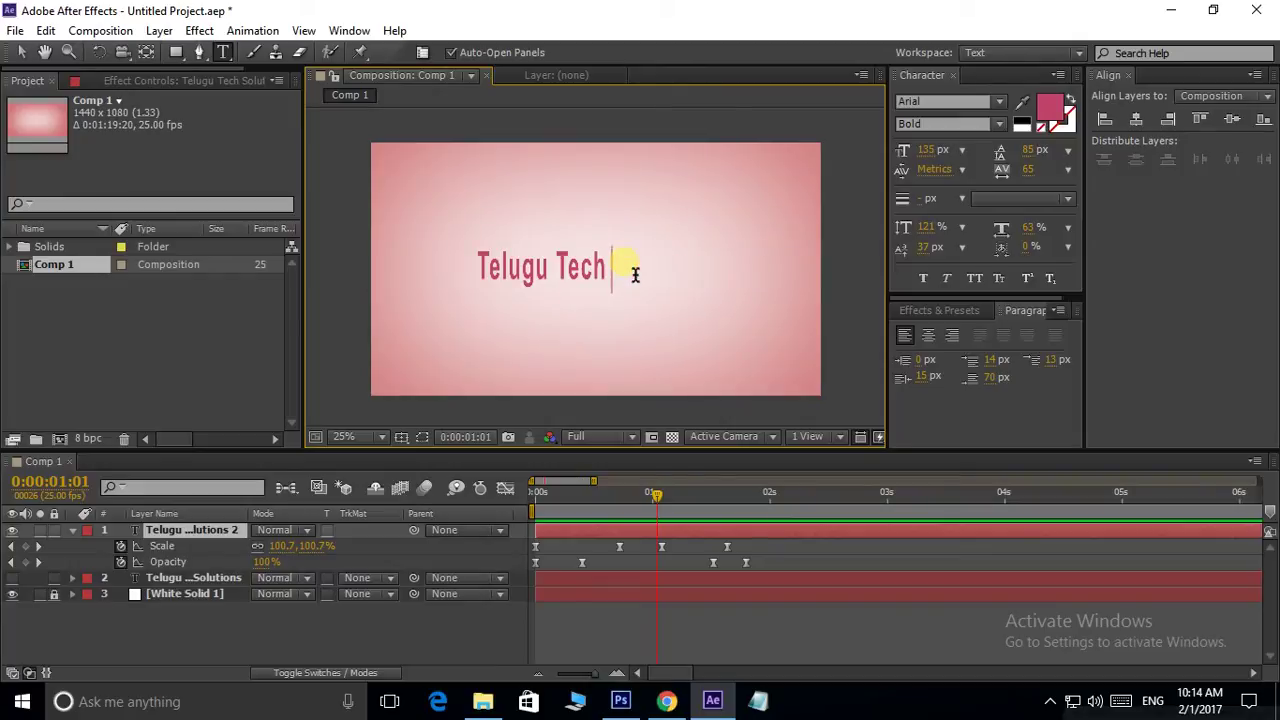
key("BackSpace")
key("BackSpace")
key("BackSpace")
key("BackSpace")
key("BackSpace")
key("BackSpace")
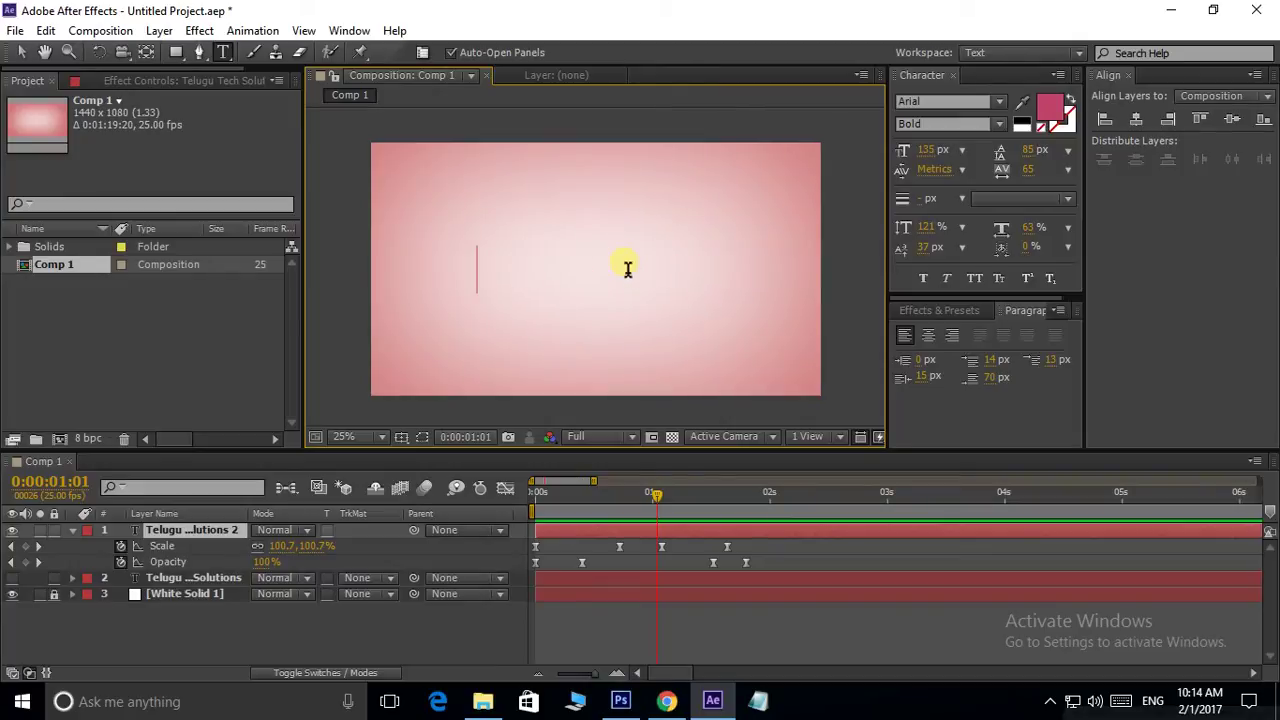
type("Anil ")
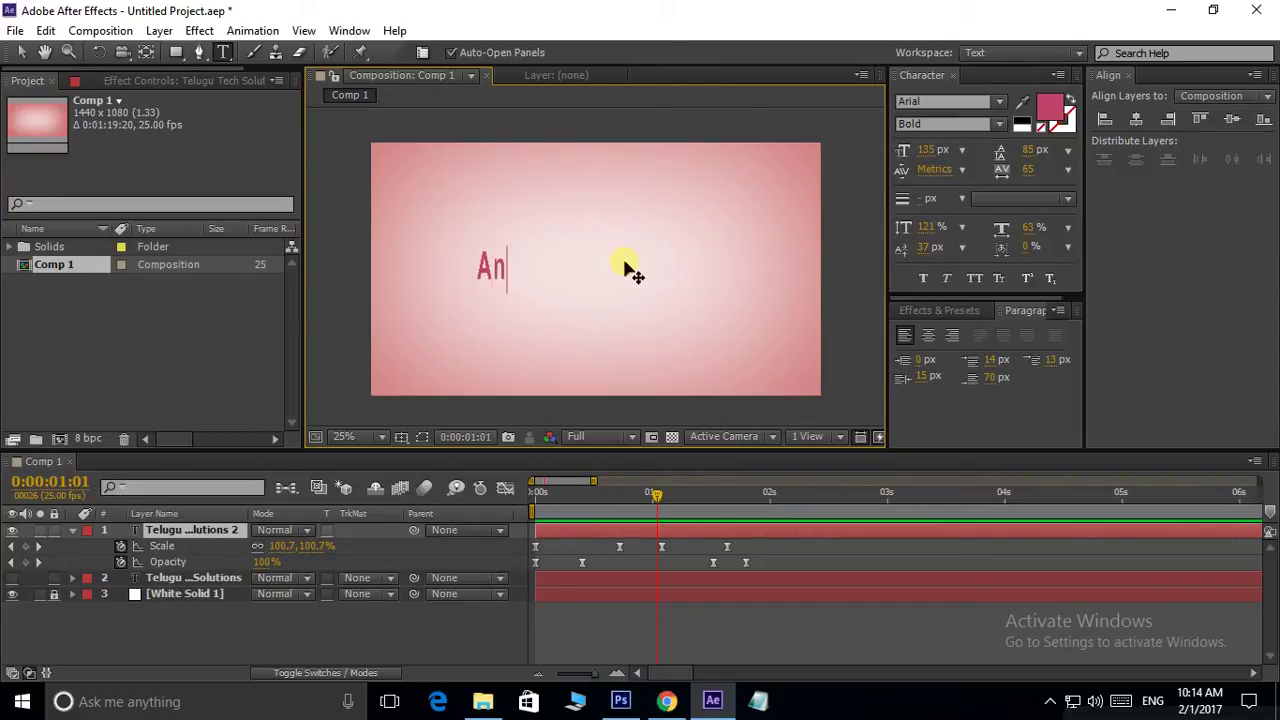
type("R")
type("aju")
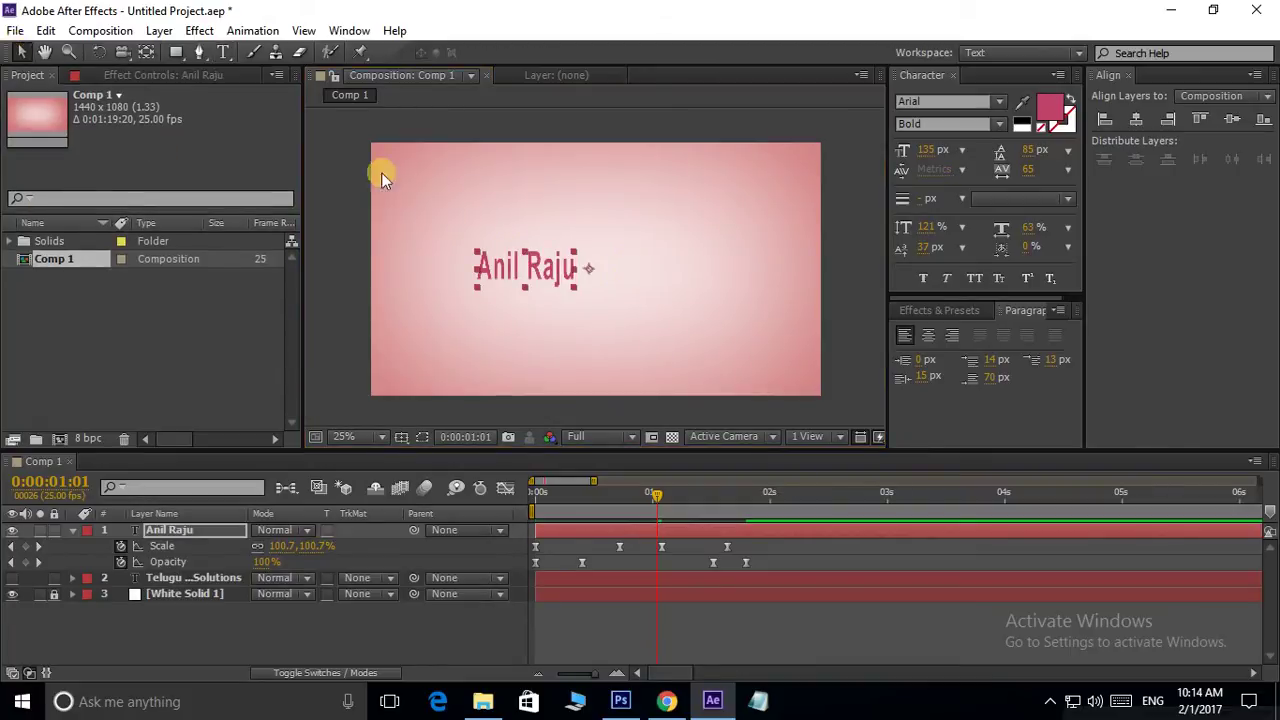
left_click(21, 52)
left_click(1136, 119)
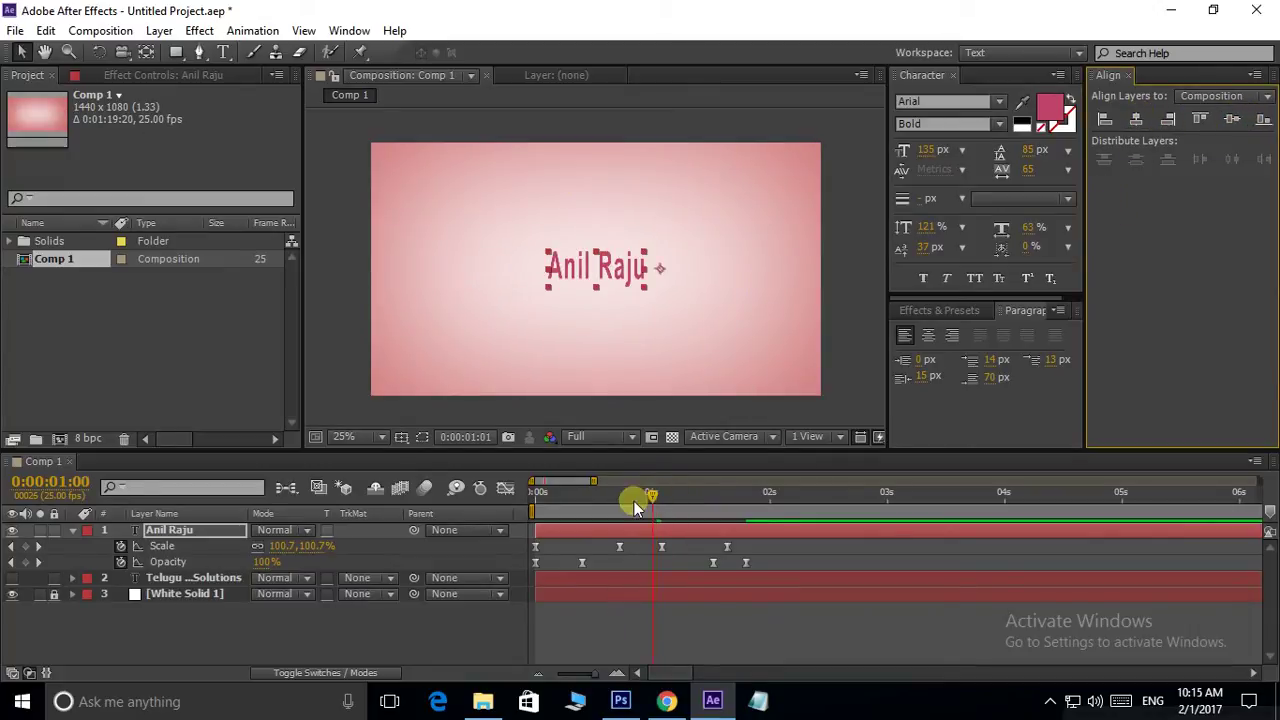
Rewind to 0:00 and preview the name text scaling up and fading in.
key("Home")
left_click(680, 632)
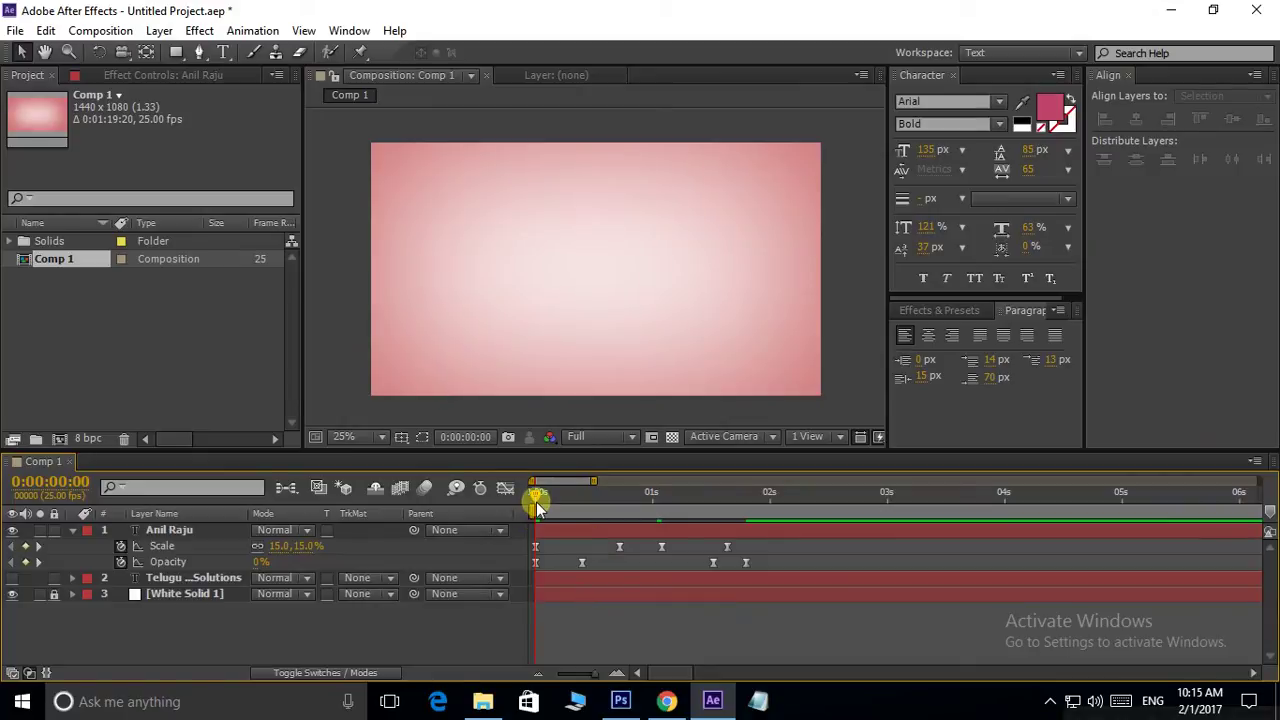
left_click_drag(560, 498, 443, 494)
key("space")
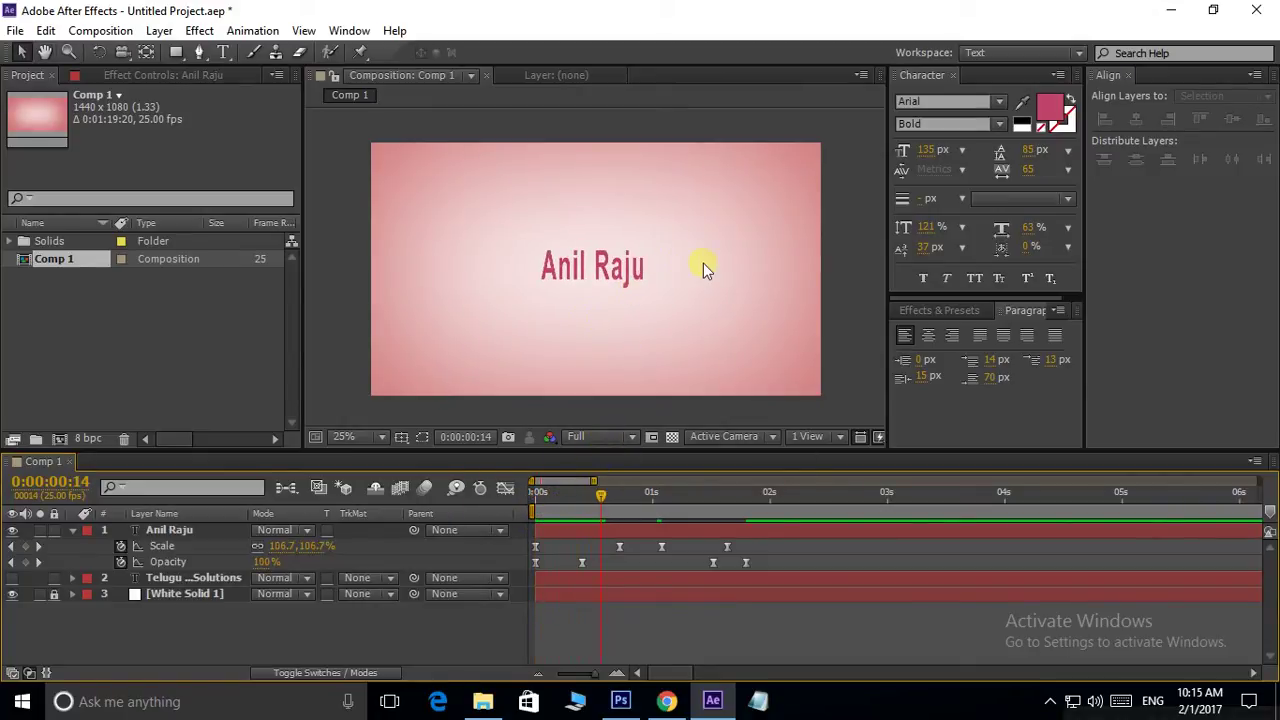
Move the name layer's anchor point to the text's centre, re-centre it horizontally, and preview again.
left_click(597, 527)
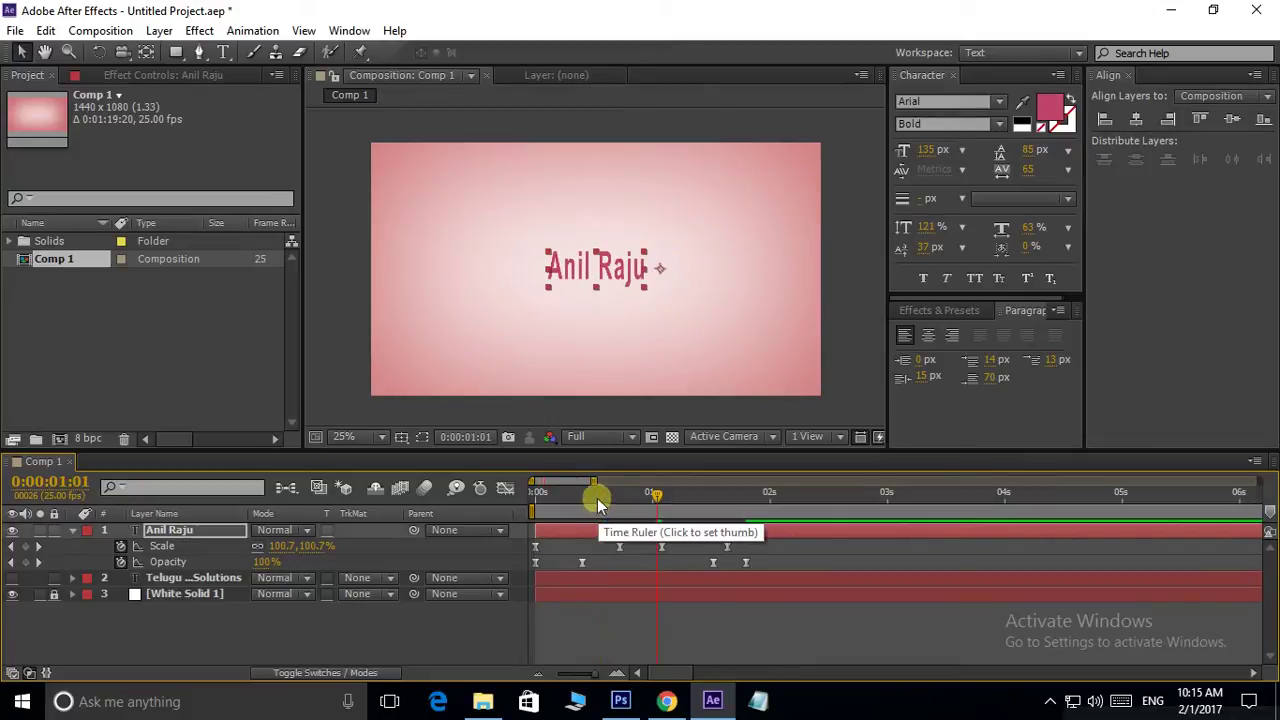
left_click(657, 495)
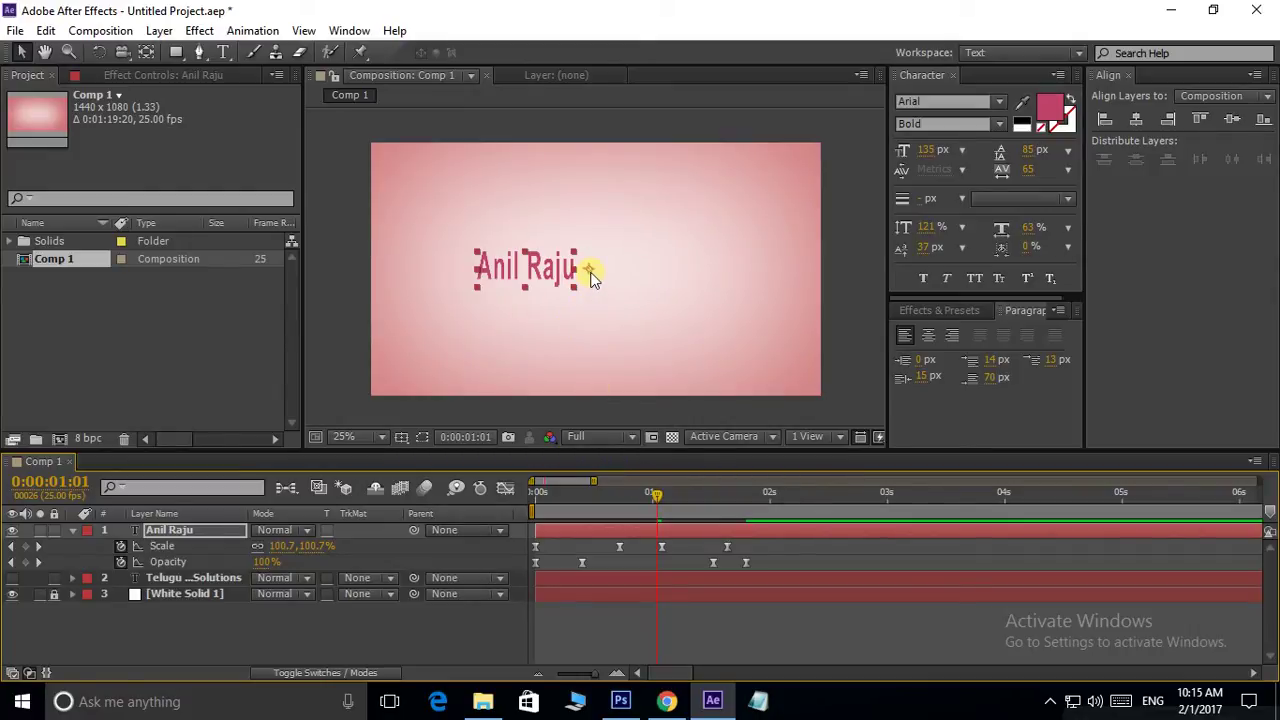
key("y")
left_click_drag(590, 274, 520, 272)
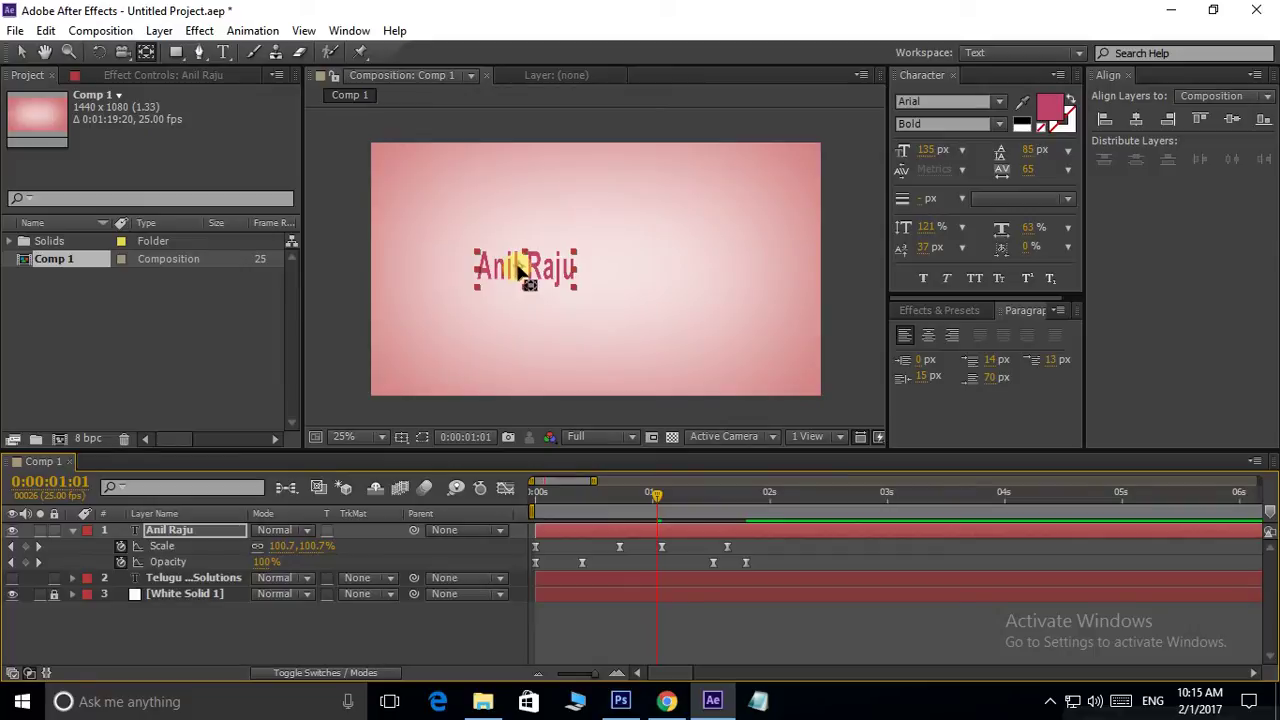
key("v")
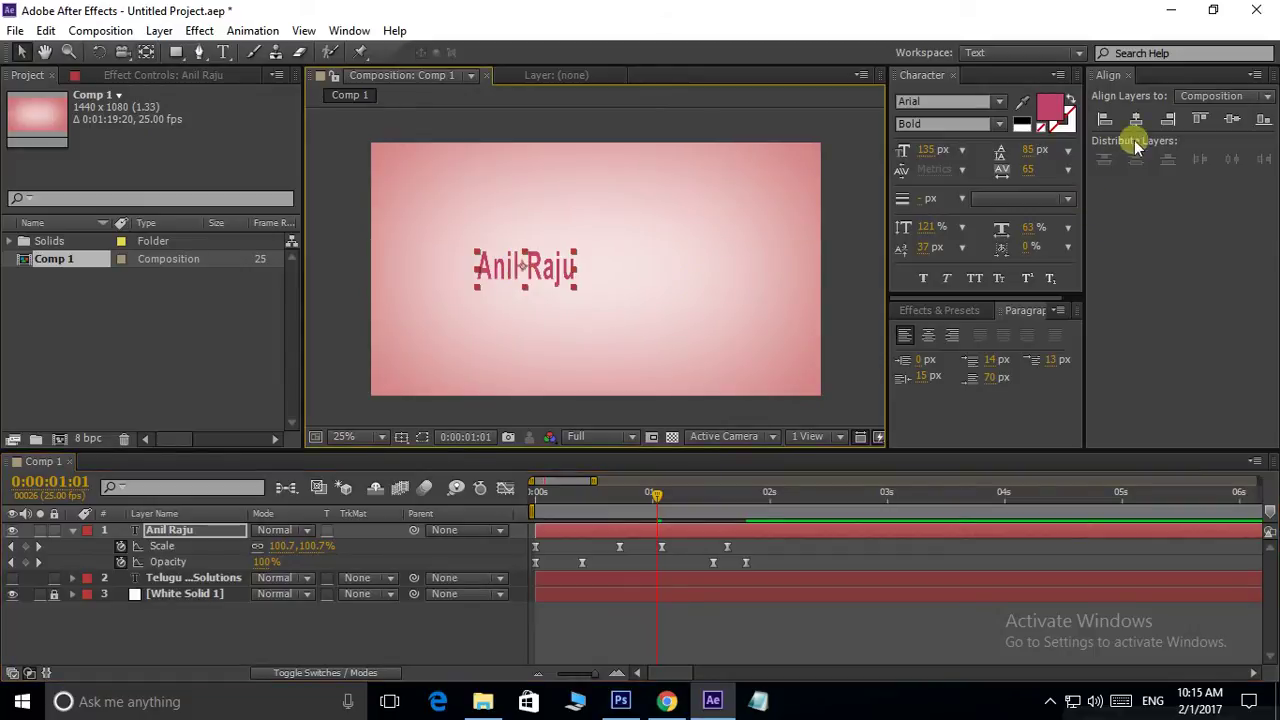
left_click(1136, 119)
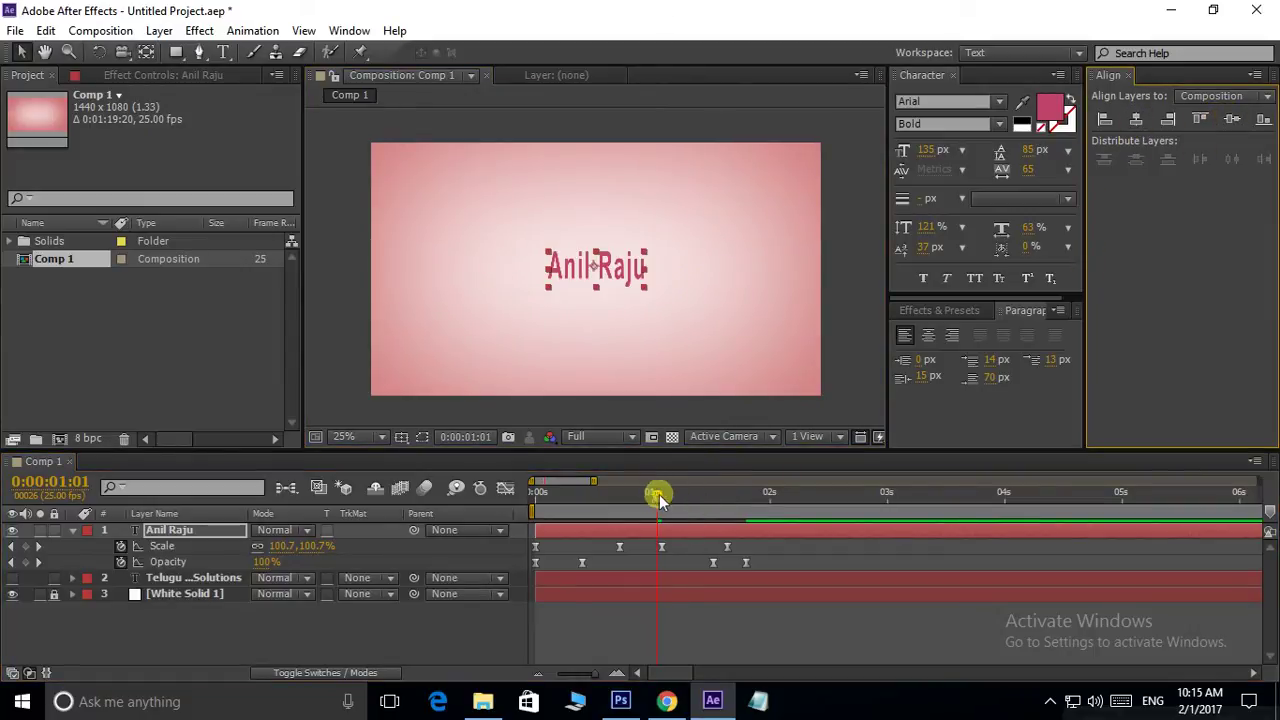
left_click_drag(657, 494, 377, 534)
key("space")
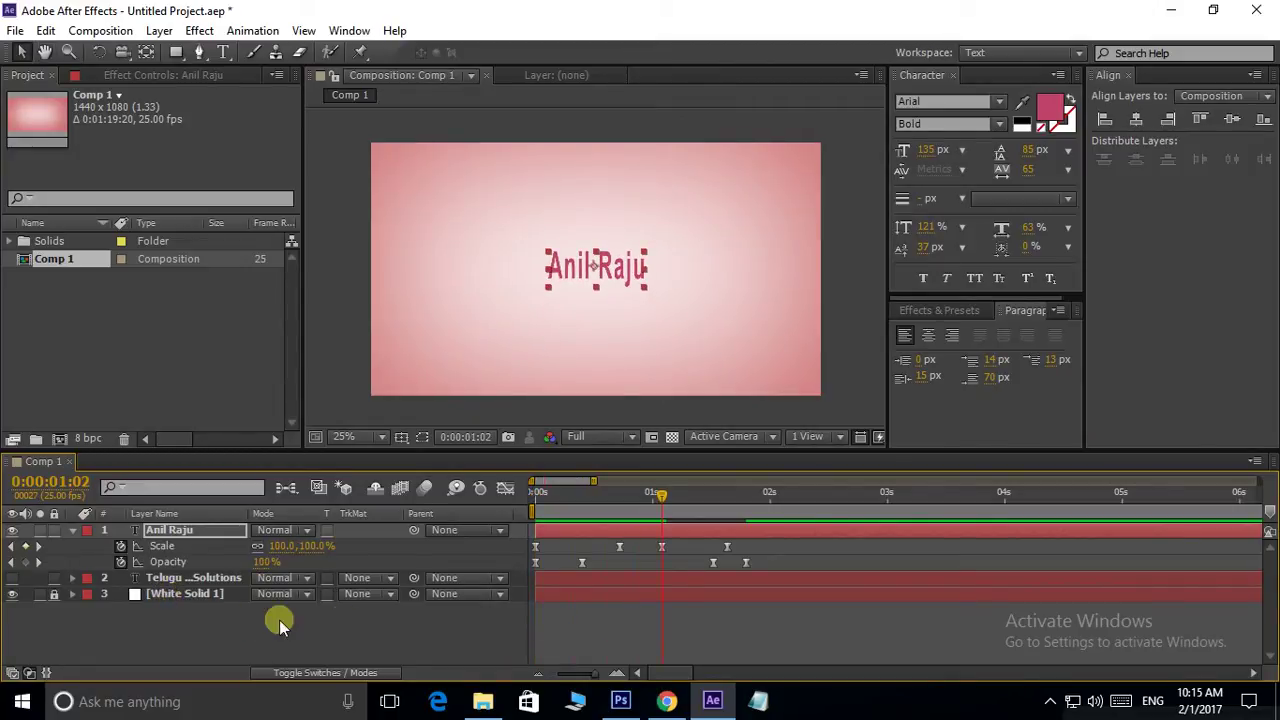
Make the Telugu Tech Solutions layer visible again and expand its properties.
left_click(612, 620)
left_click(667, 562)
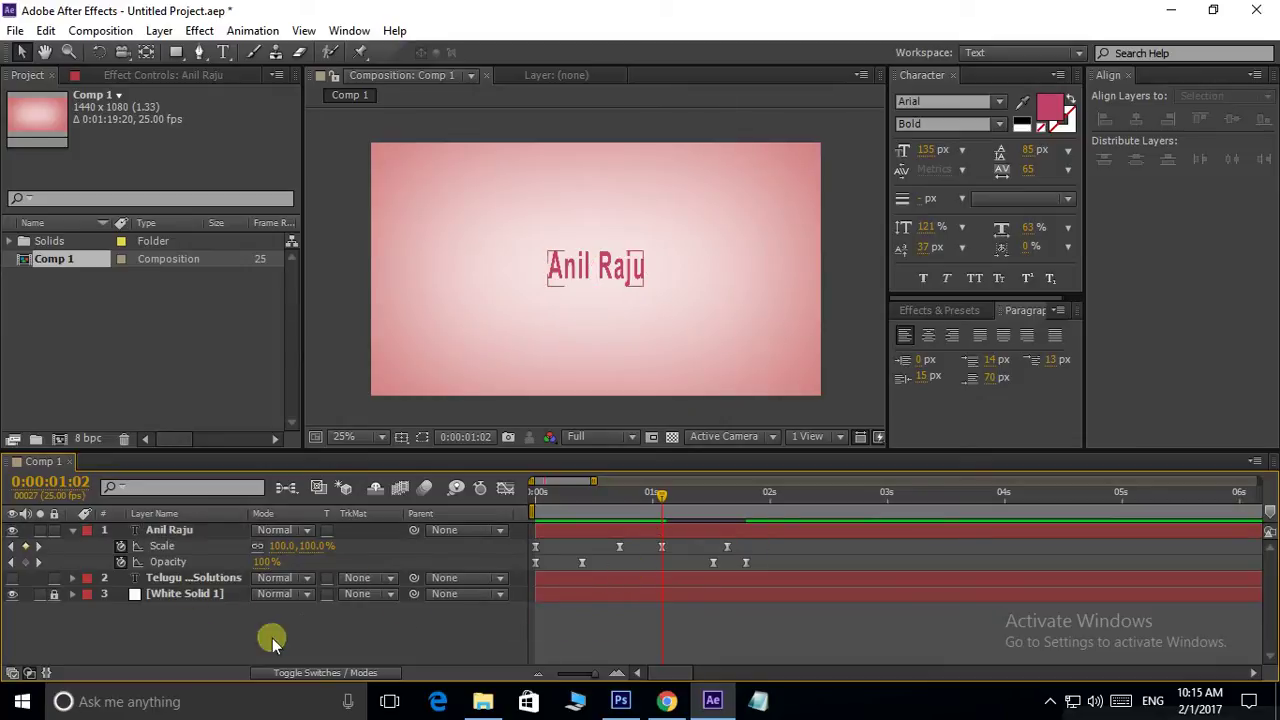
left_click(12, 578)
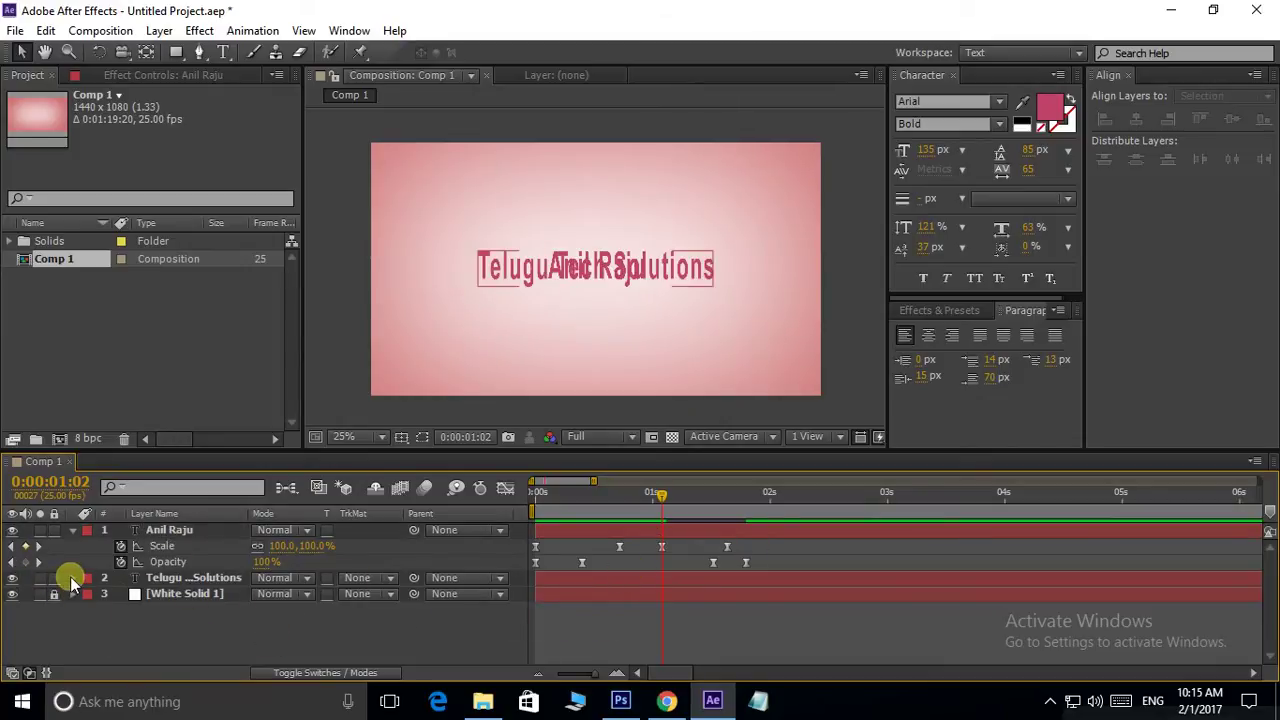
left_click(72, 578)
Shift the name layer's Scale and Opacity keyframes later so they begin near 0:00:01:19.
left_click(687, 573)
scroll(771, 547, "up", 2)
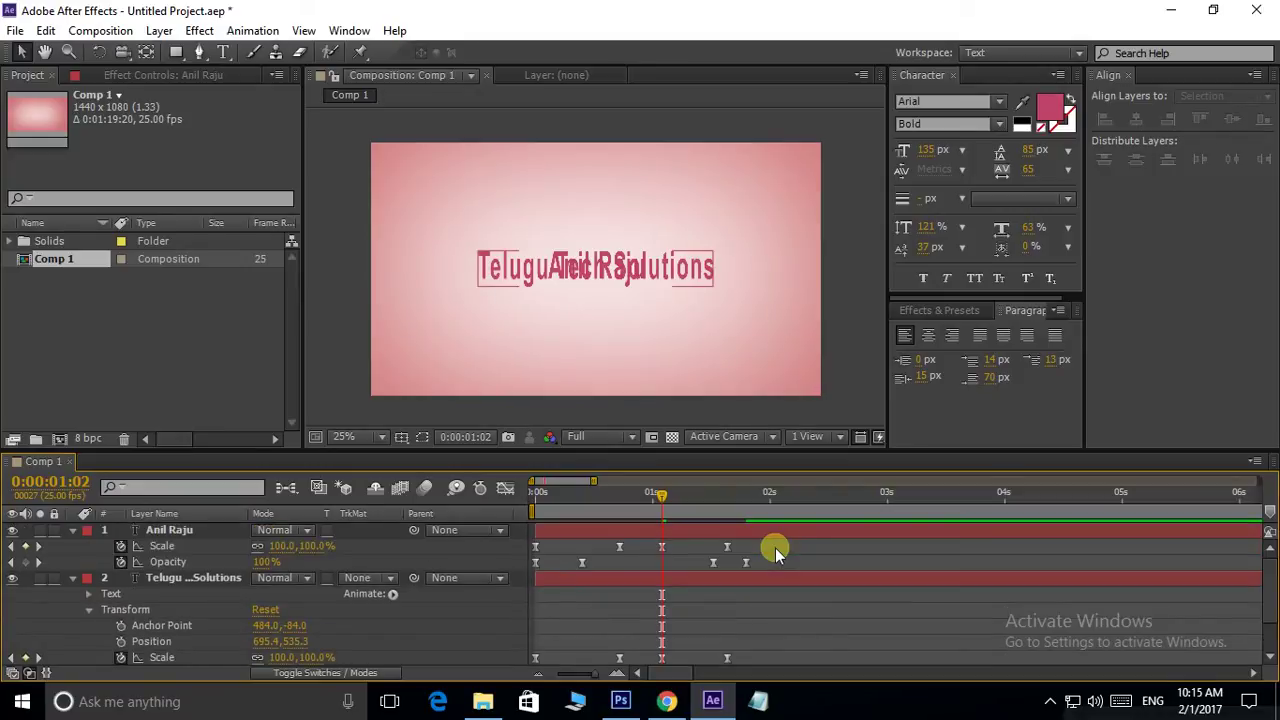
mouse_move(788, 540)
left_mouse_down()
mouse_move(530, 567)
mouse_move(727, 566)
left_mouse_up()
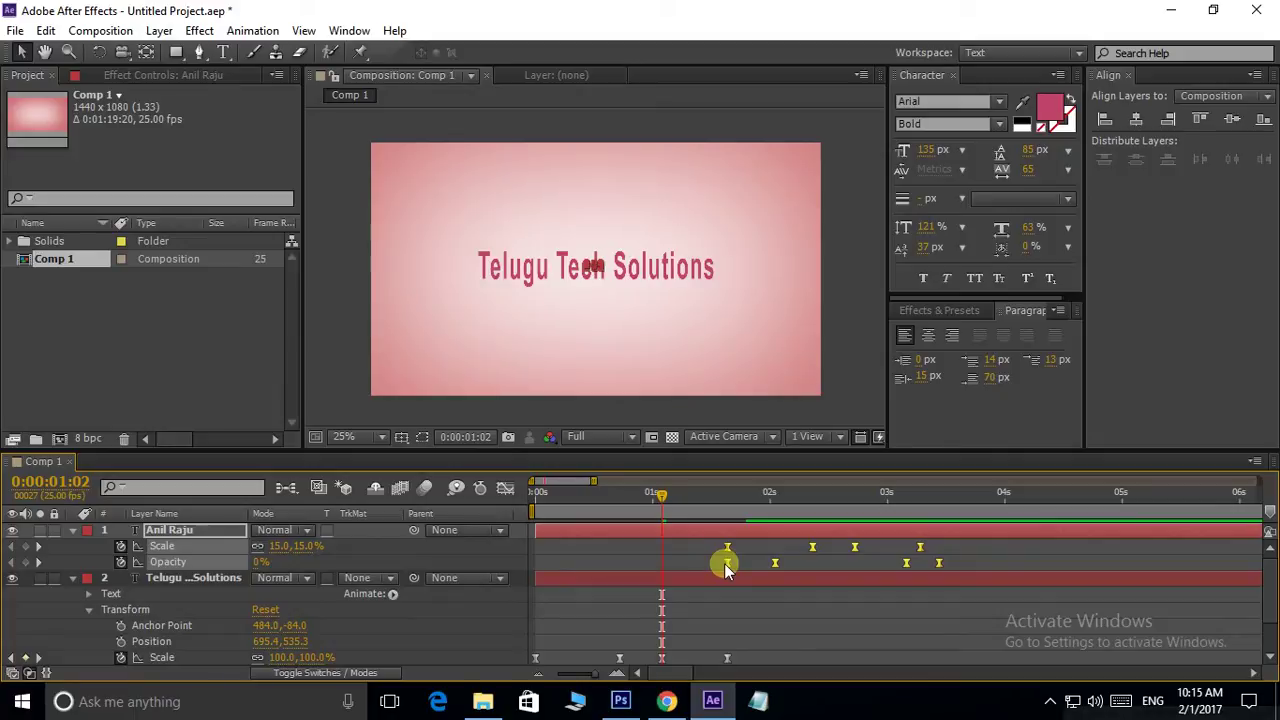
mouse_move(727, 566)
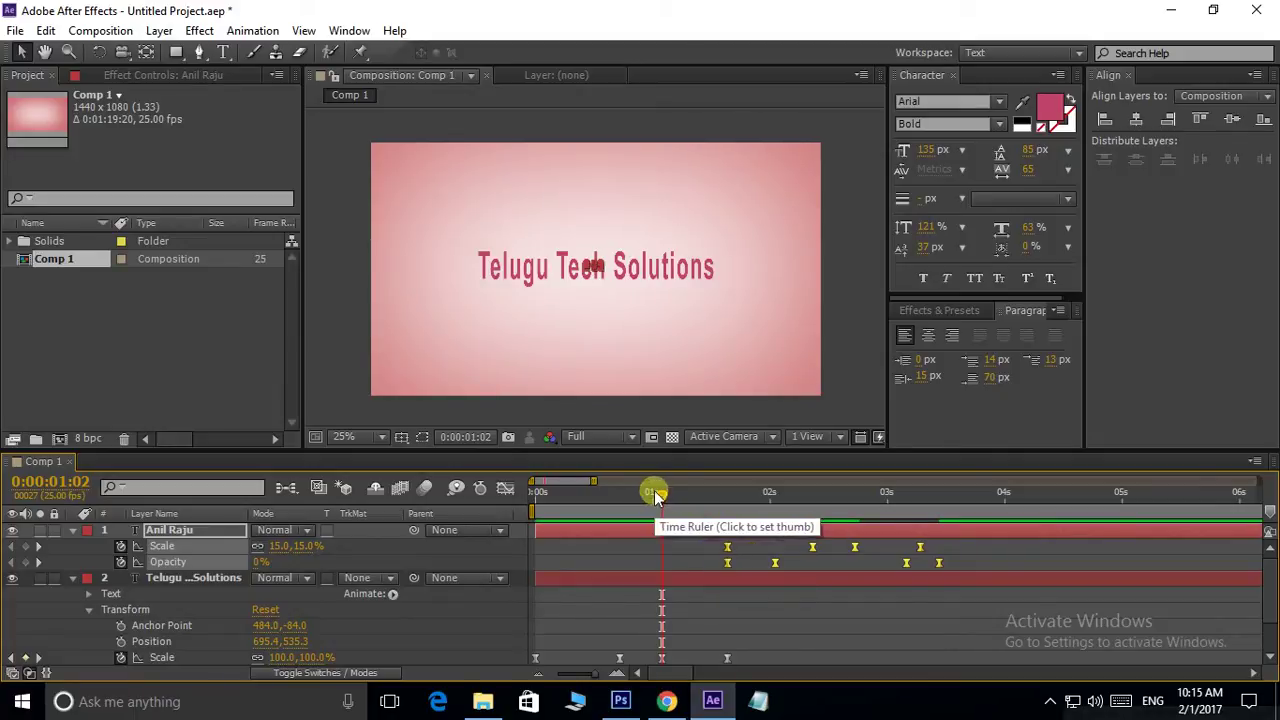
mouse_move(660, 492)
left_mouse_down()
mouse_move(728, 500)
mouse_move(694, 496)
left_mouse_up()
left_click_drag(728, 563, 742, 566)
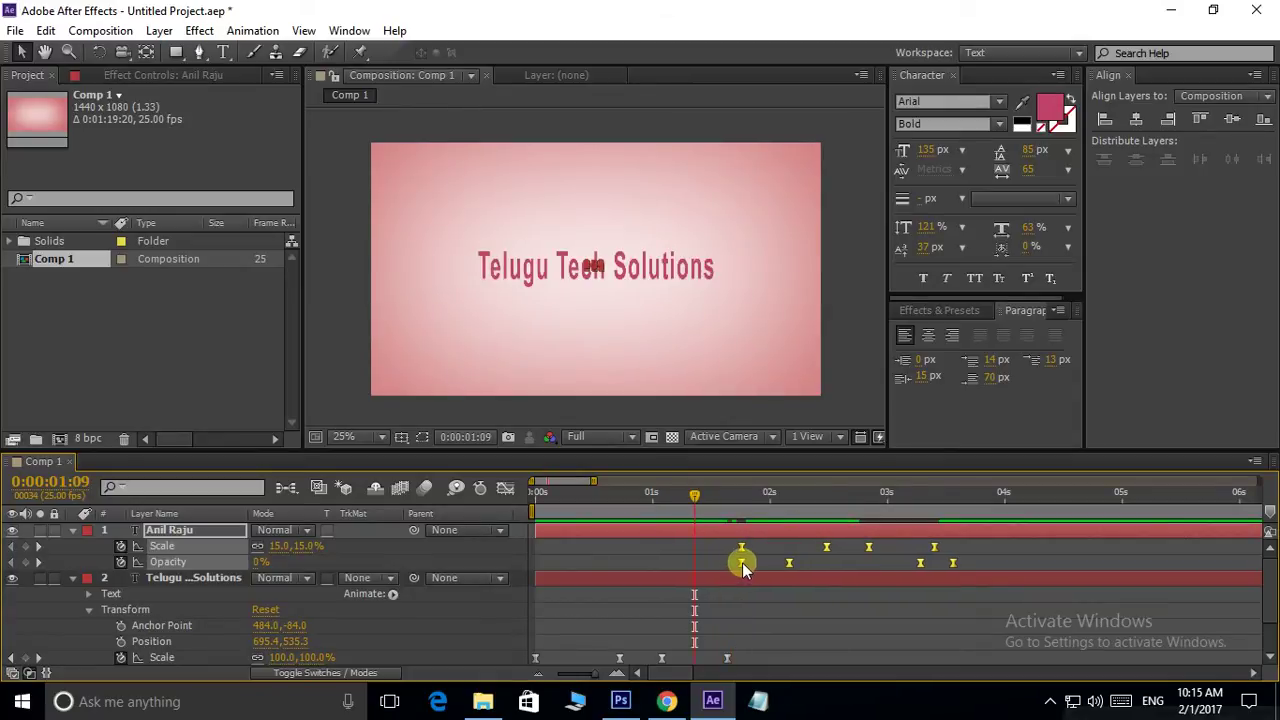
left_click_drag(694, 496, 741, 502)
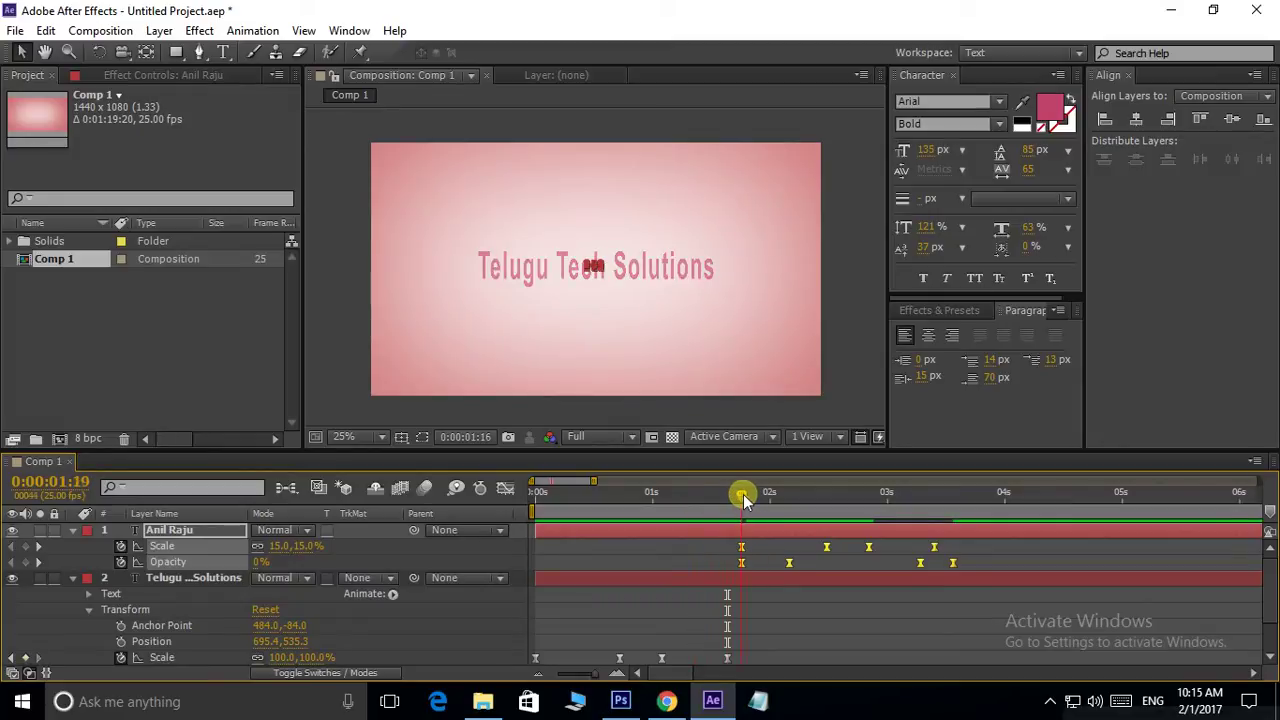
scroll(805, 556, "down", 1)
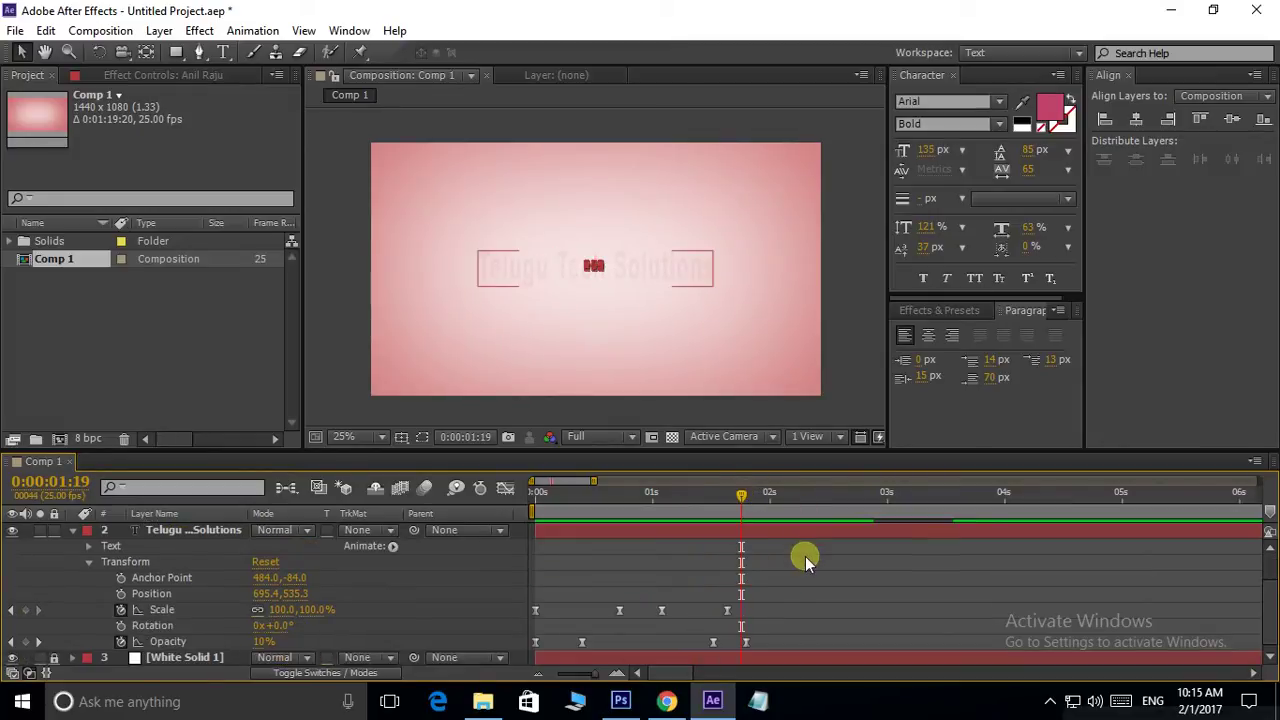
scroll(805, 556, "up", 1)
Preview from the start: the company title plays, then the name grows in.
left_click_drag(741, 496, 535, 505)
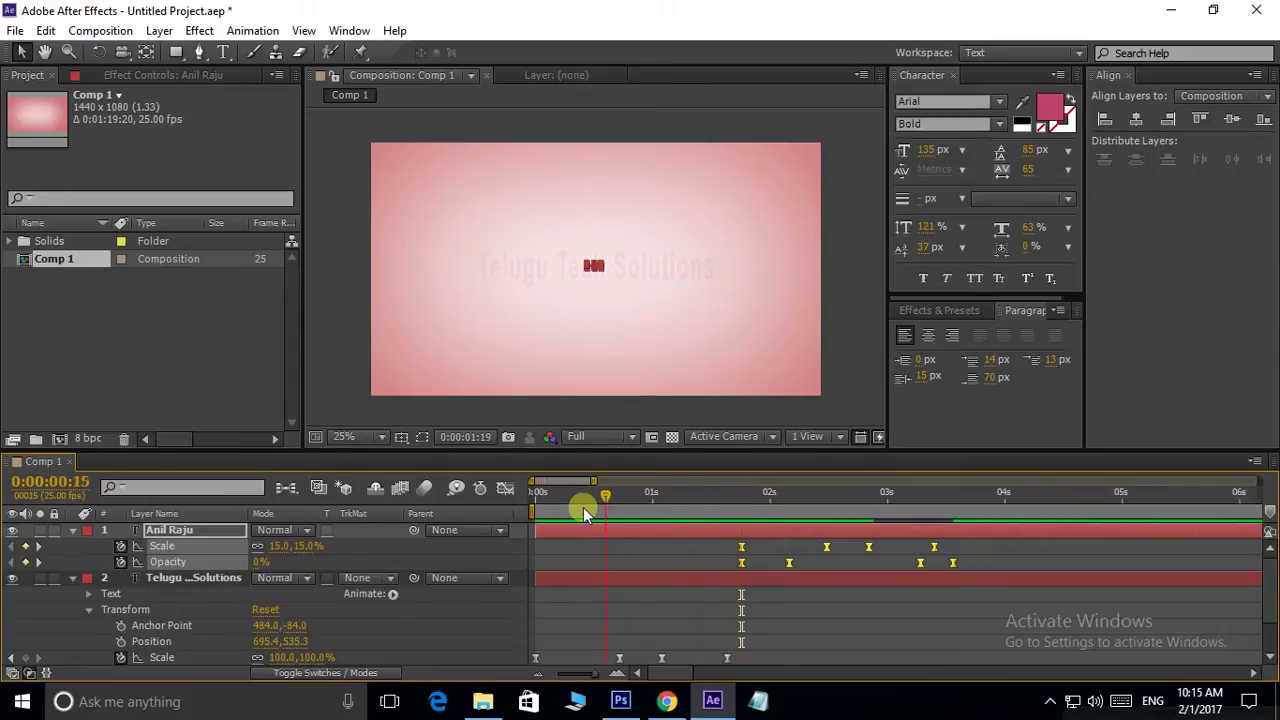
left_click(329, 318)
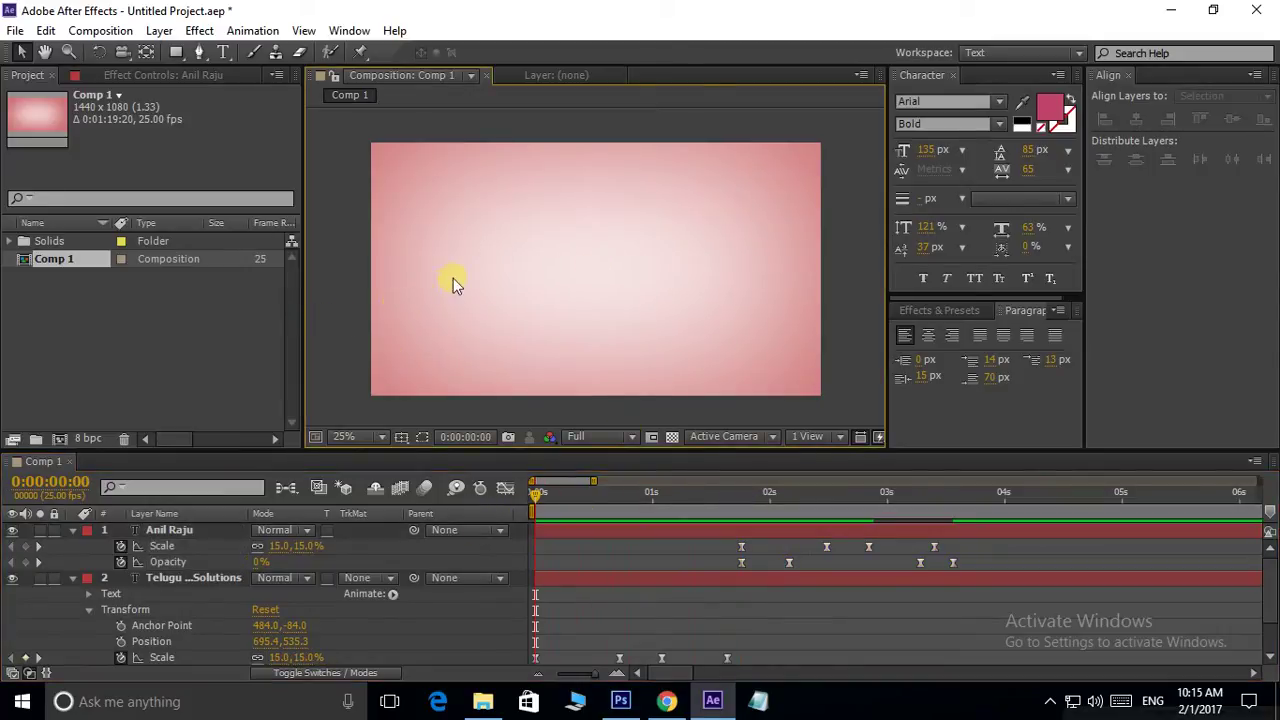
key("space")
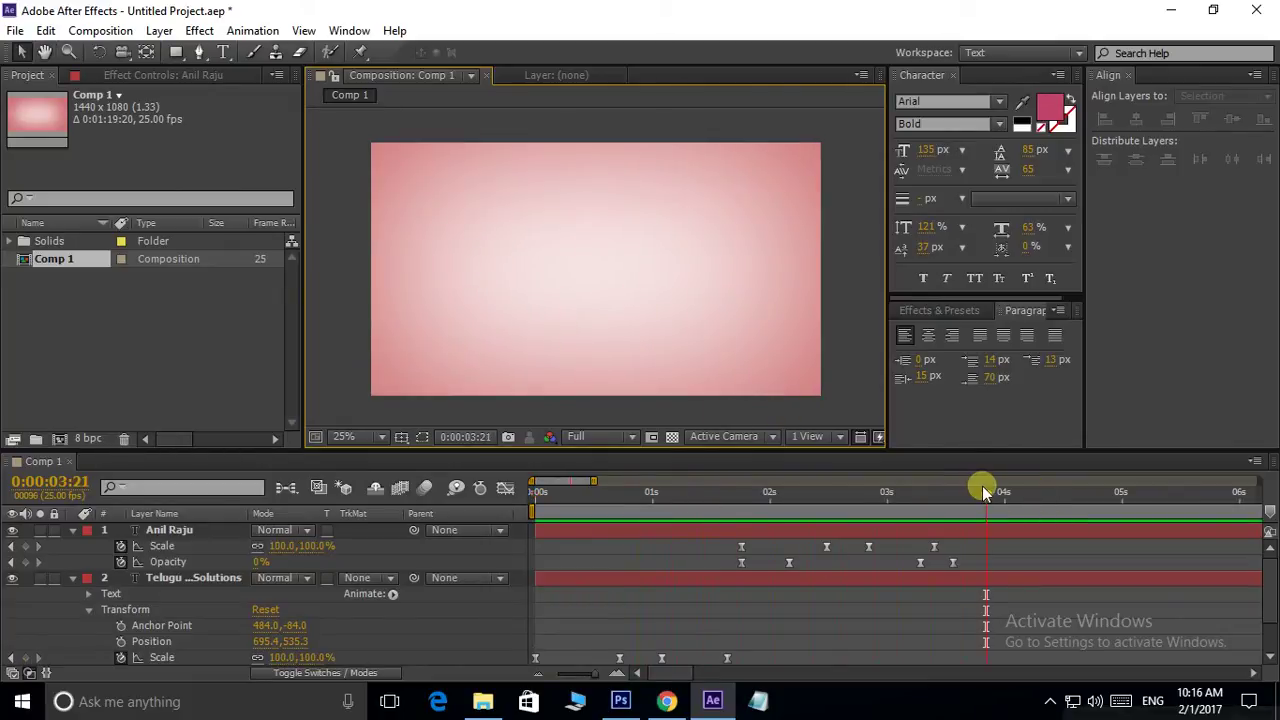
left_click(352, 591)
key("space")
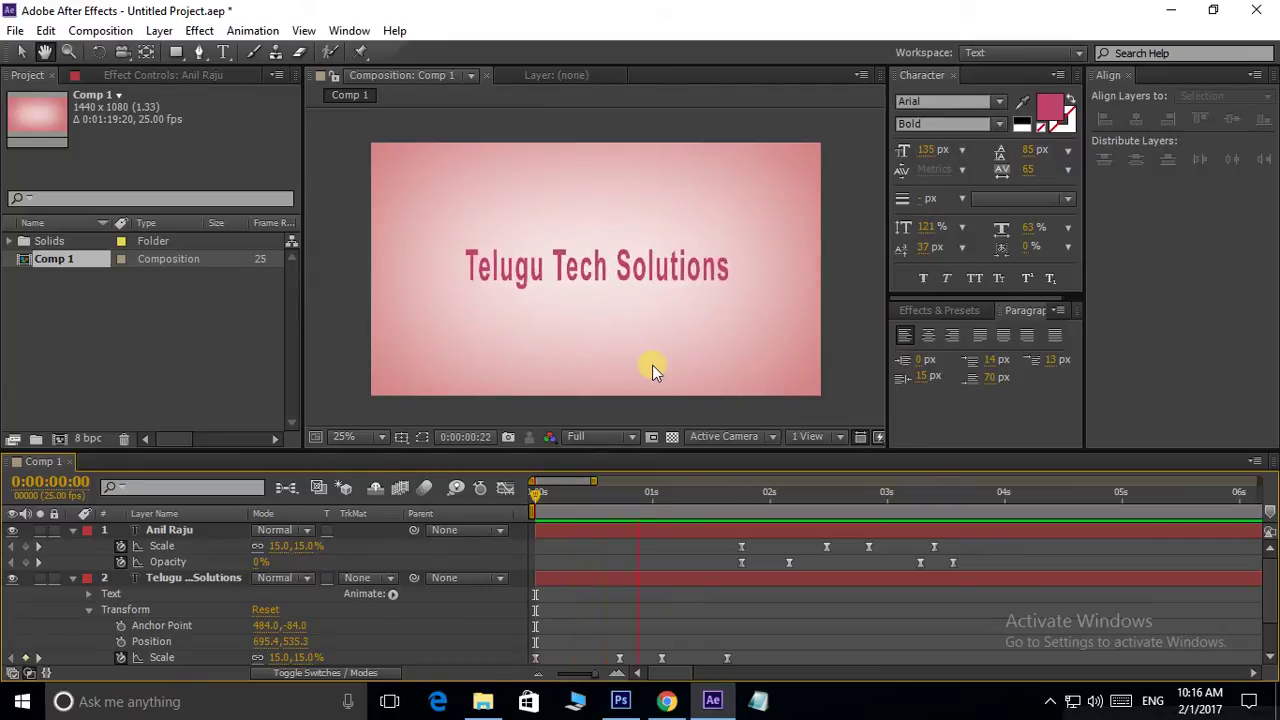
key("space")
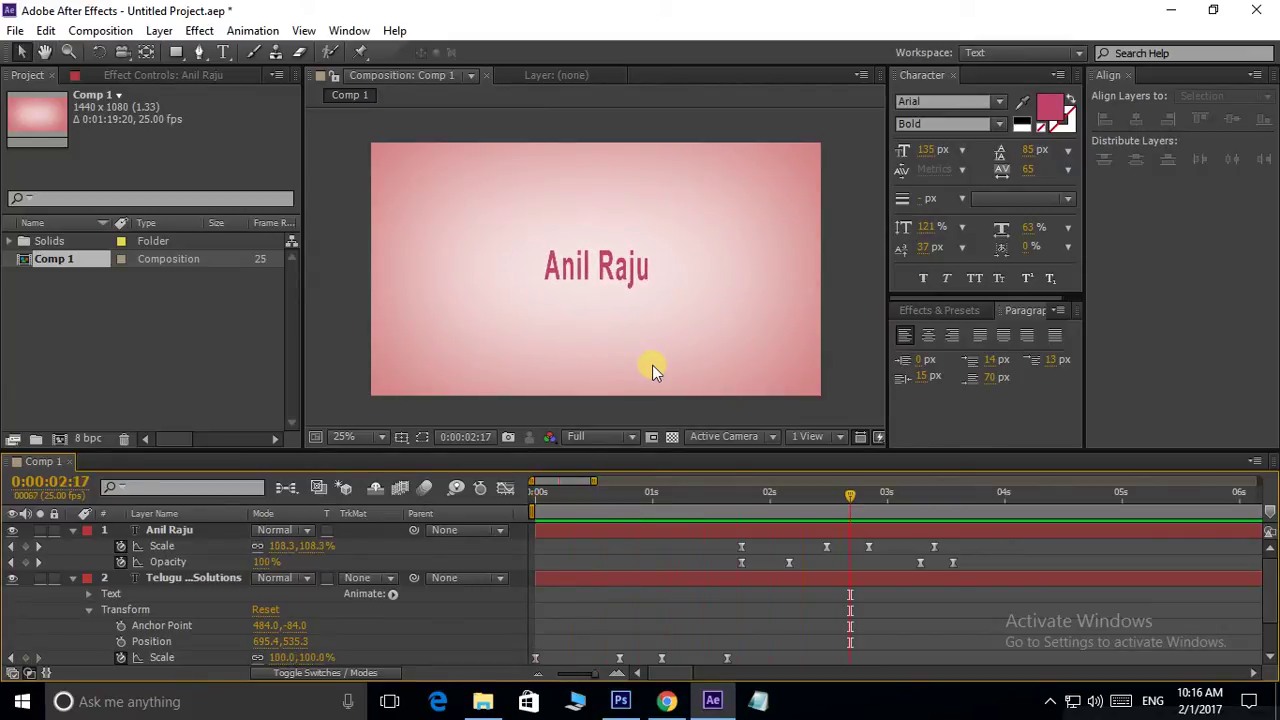
Collapse both text layers' properties and replay the animation from the start.
left_click(72, 578)
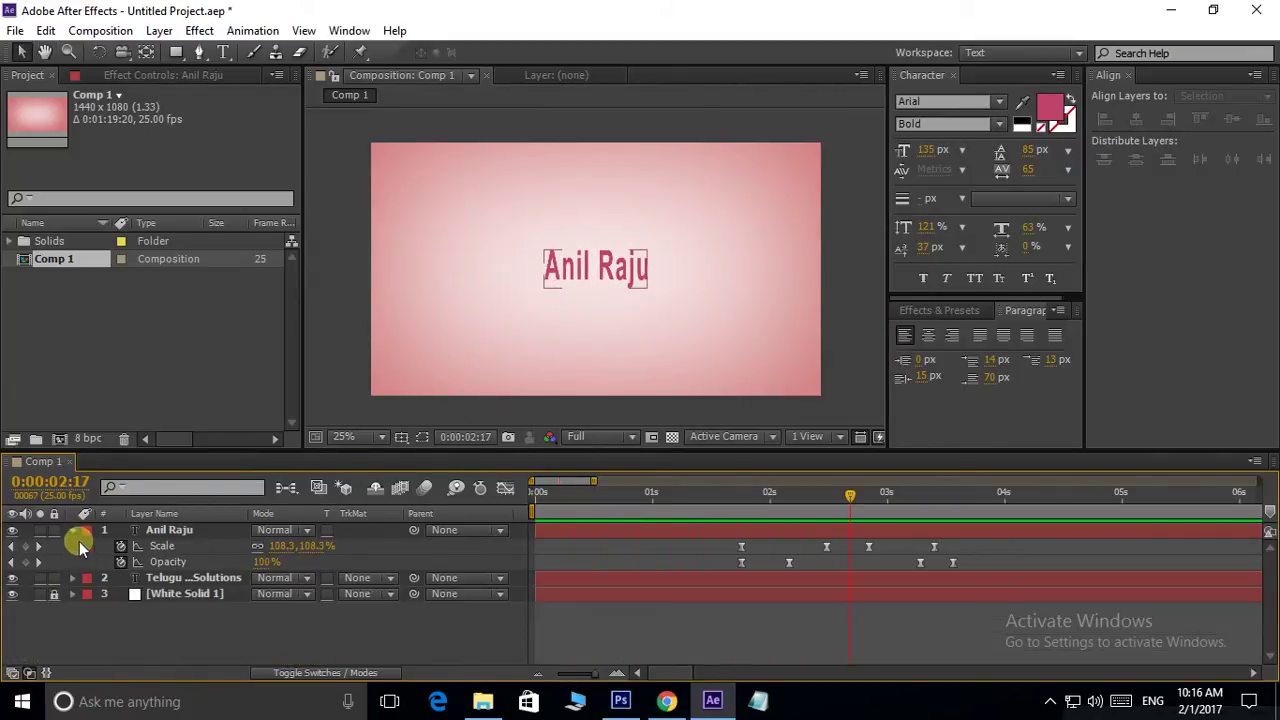
left_click(72, 530)
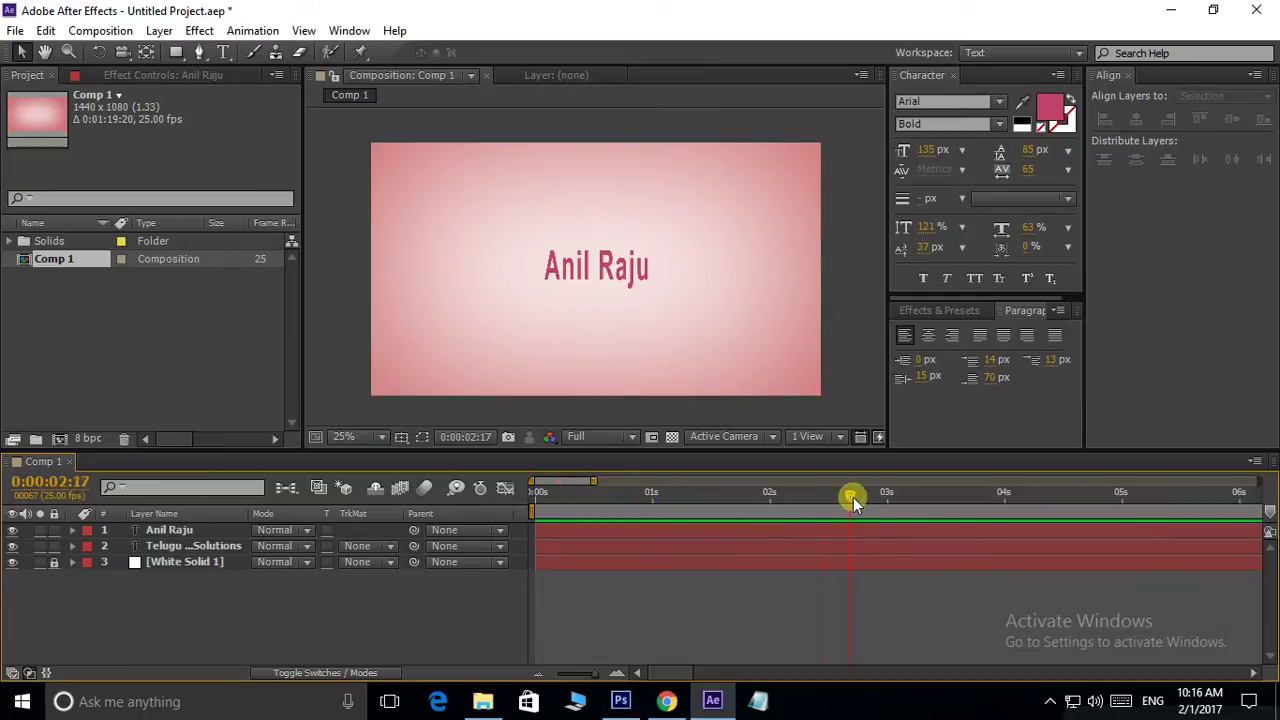
key("Home")
key("space")
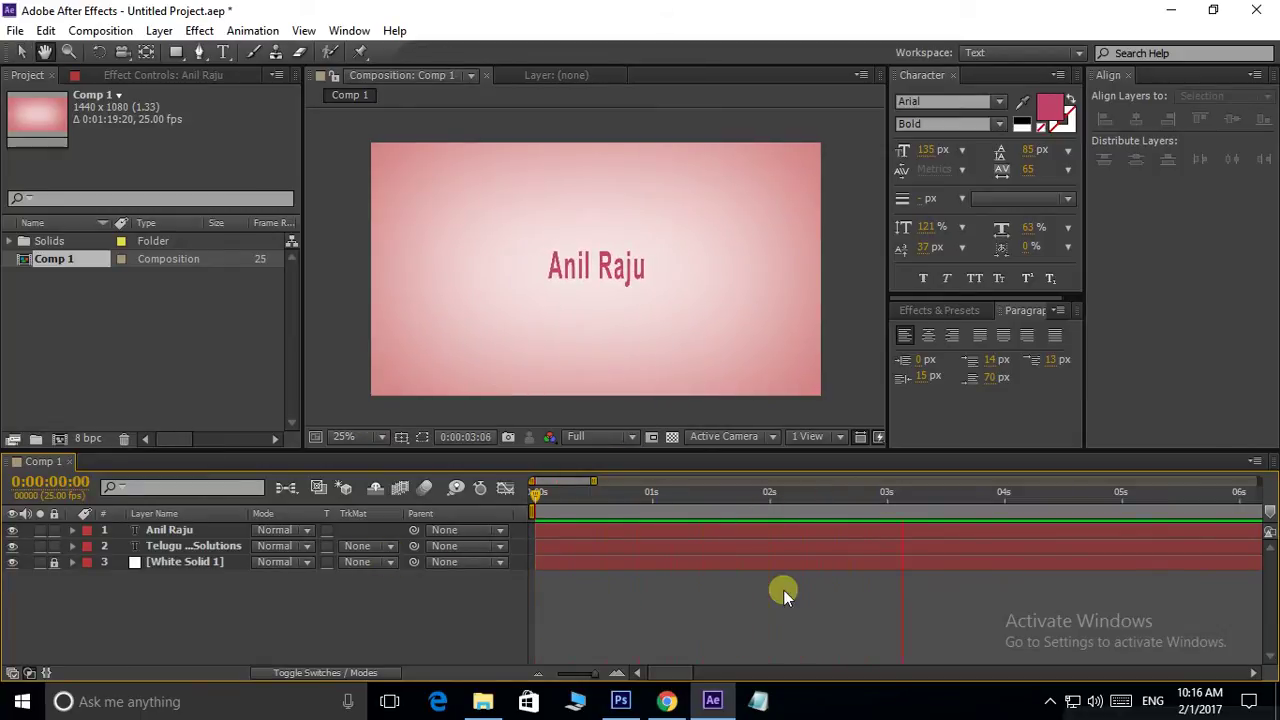
key("space")
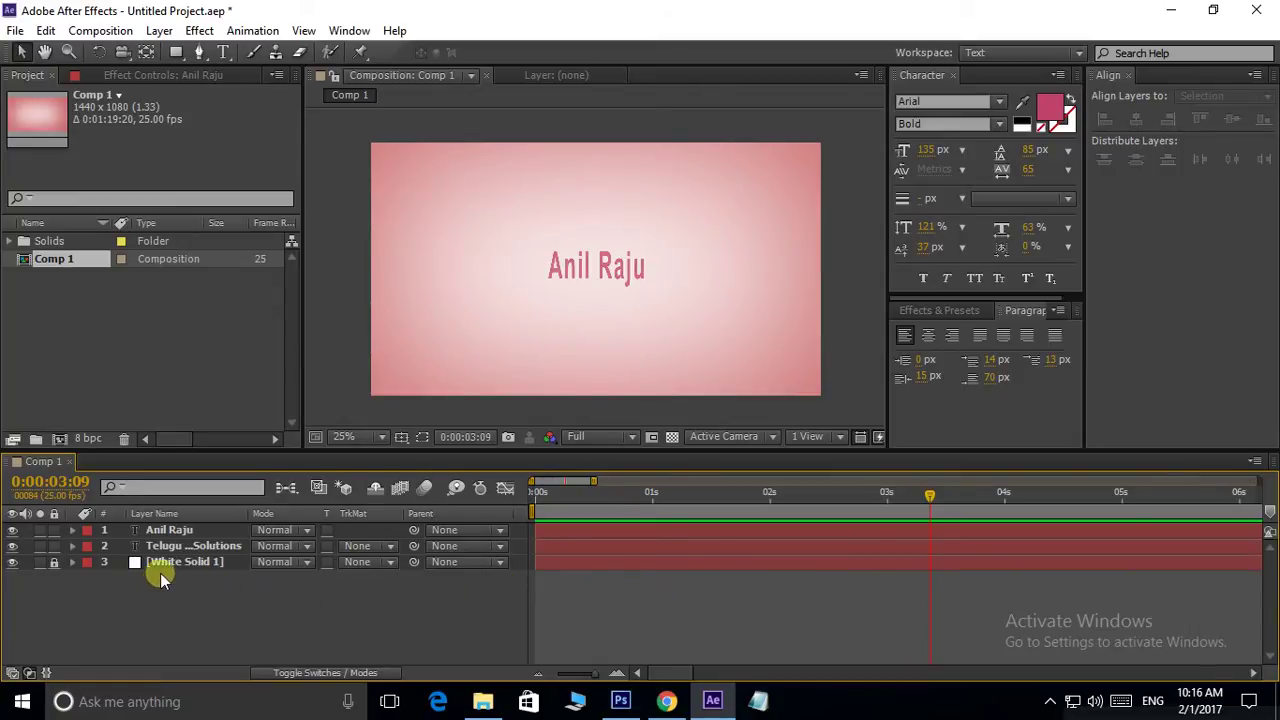
Delete the name layer and clear the Telugu Tech Solutions title's Scale keyframes.
left_click(176, 531)
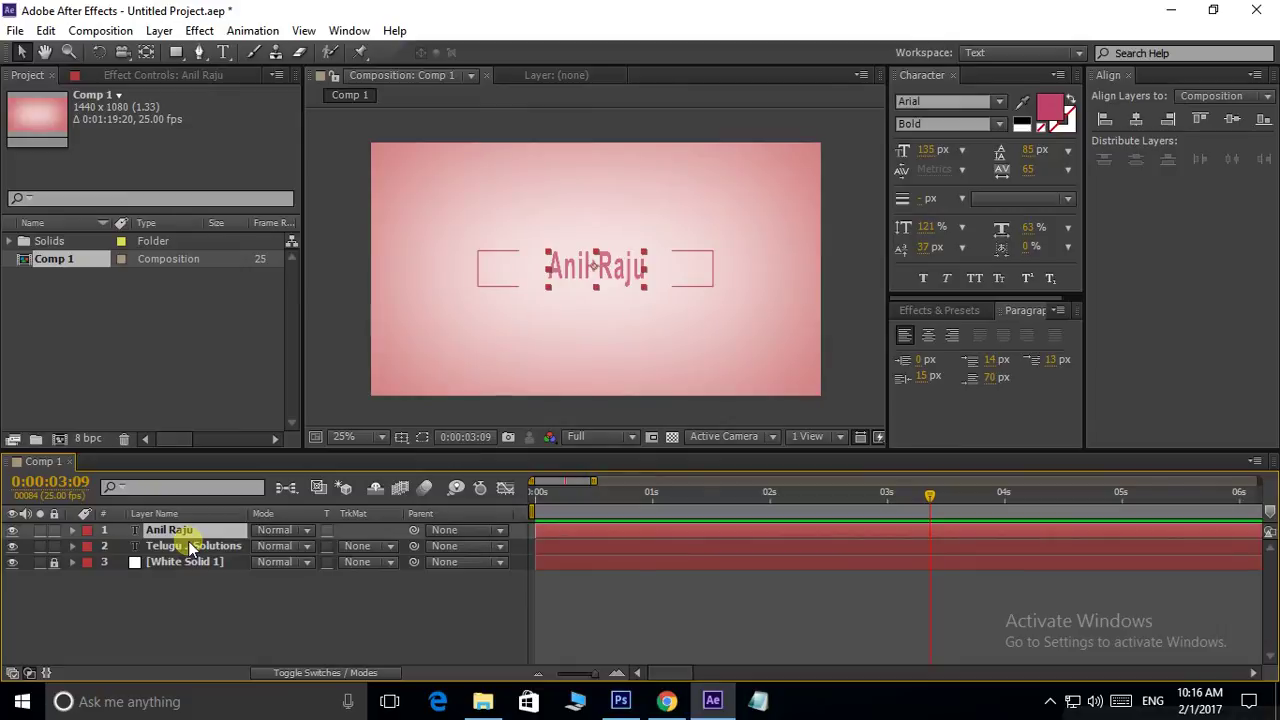
key("Delete")
left_click(71, 531)
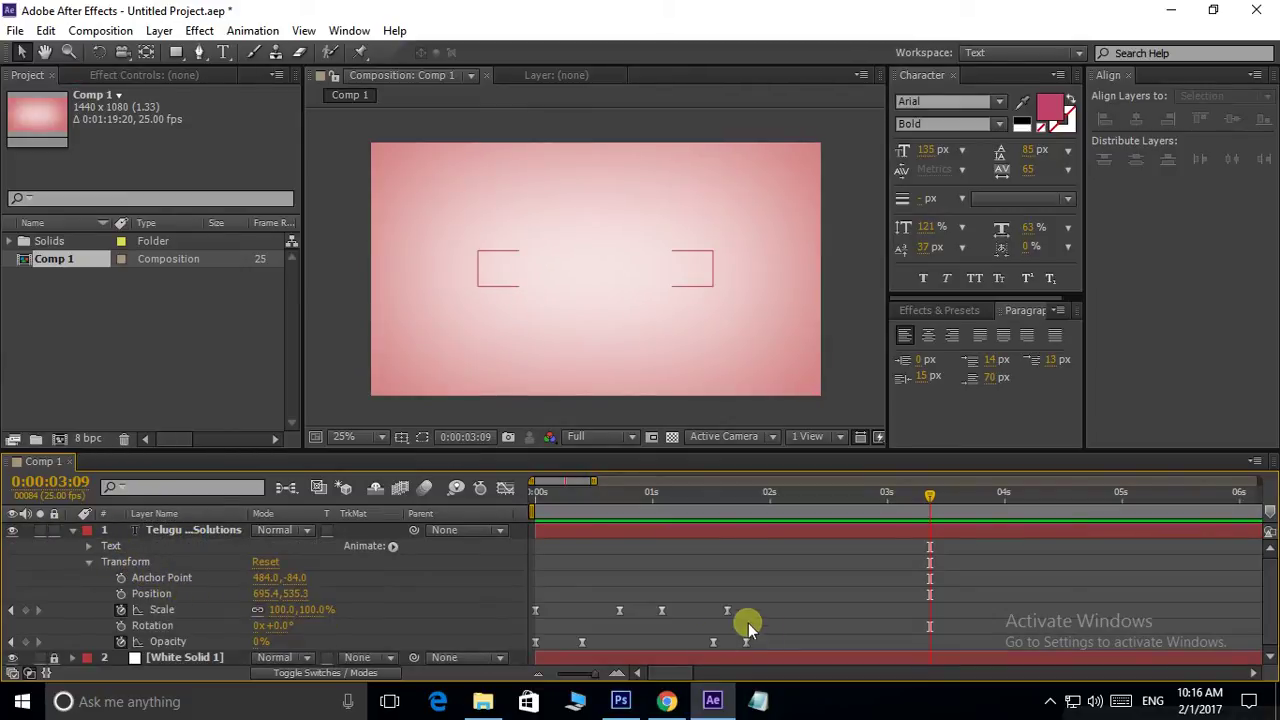
left_click(121, 609)
left_click(121, 609)
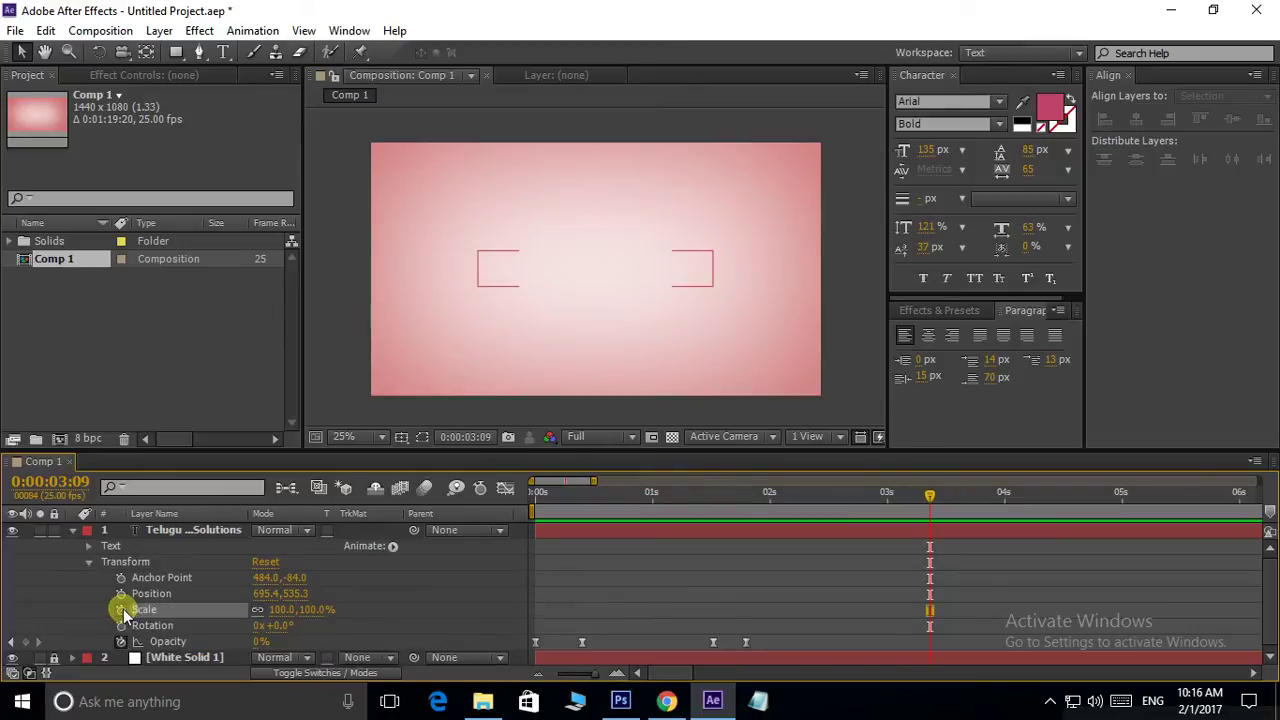
left_click(790, 562)
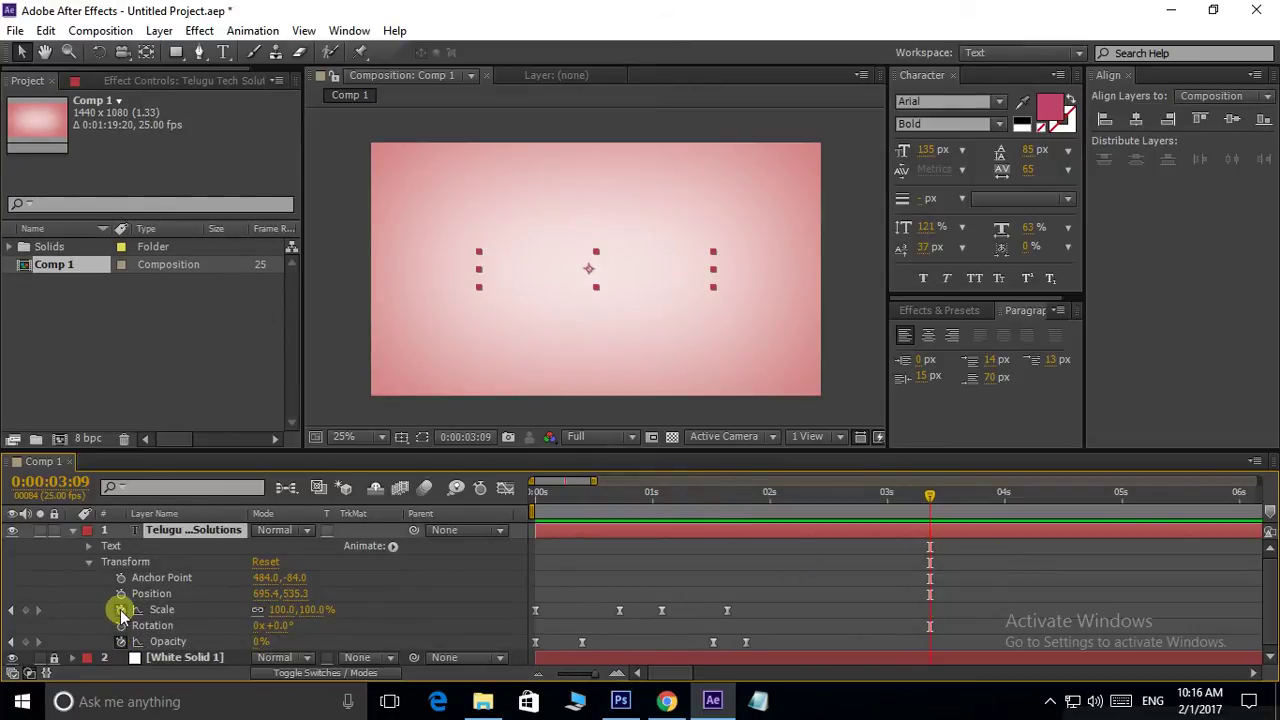
left_click(140, 609)
Clear the title's Opacity keyframes, set Opacity to 100%, and reselect the title at 0:00.
left_click(121, 641)
left_click(121, 641)
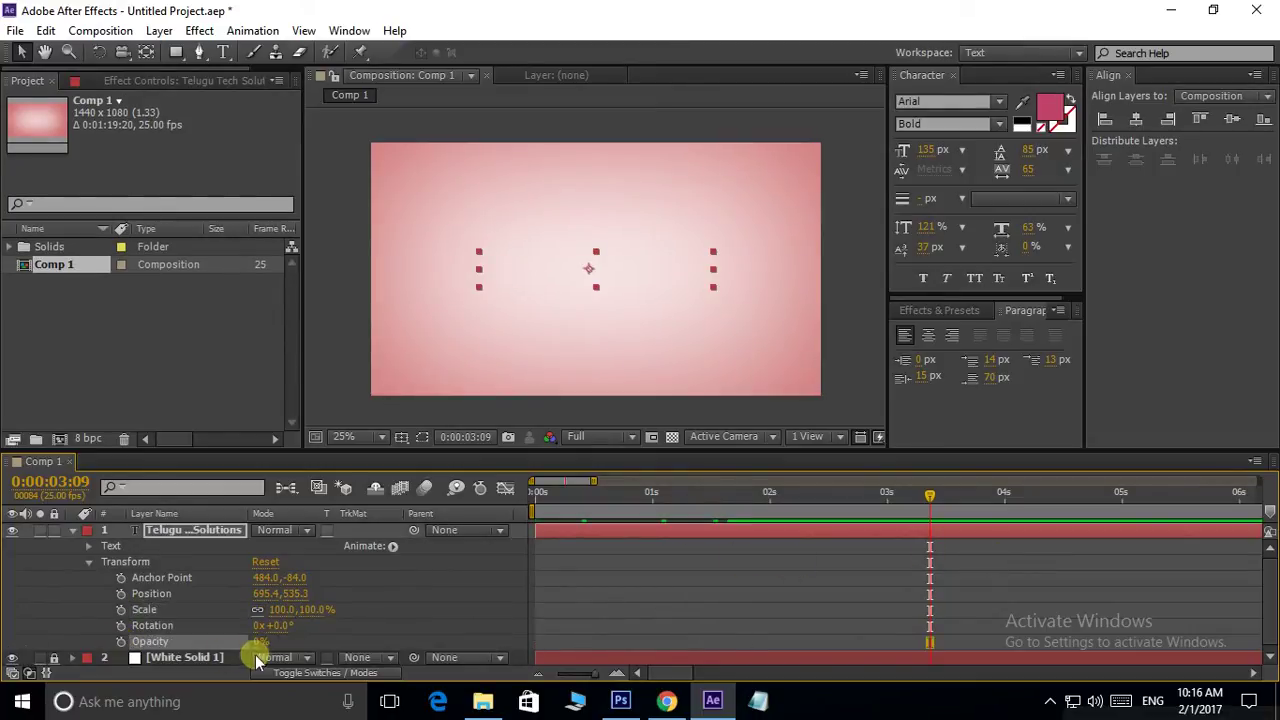
left_click_drag(260, 641, 625, 627)
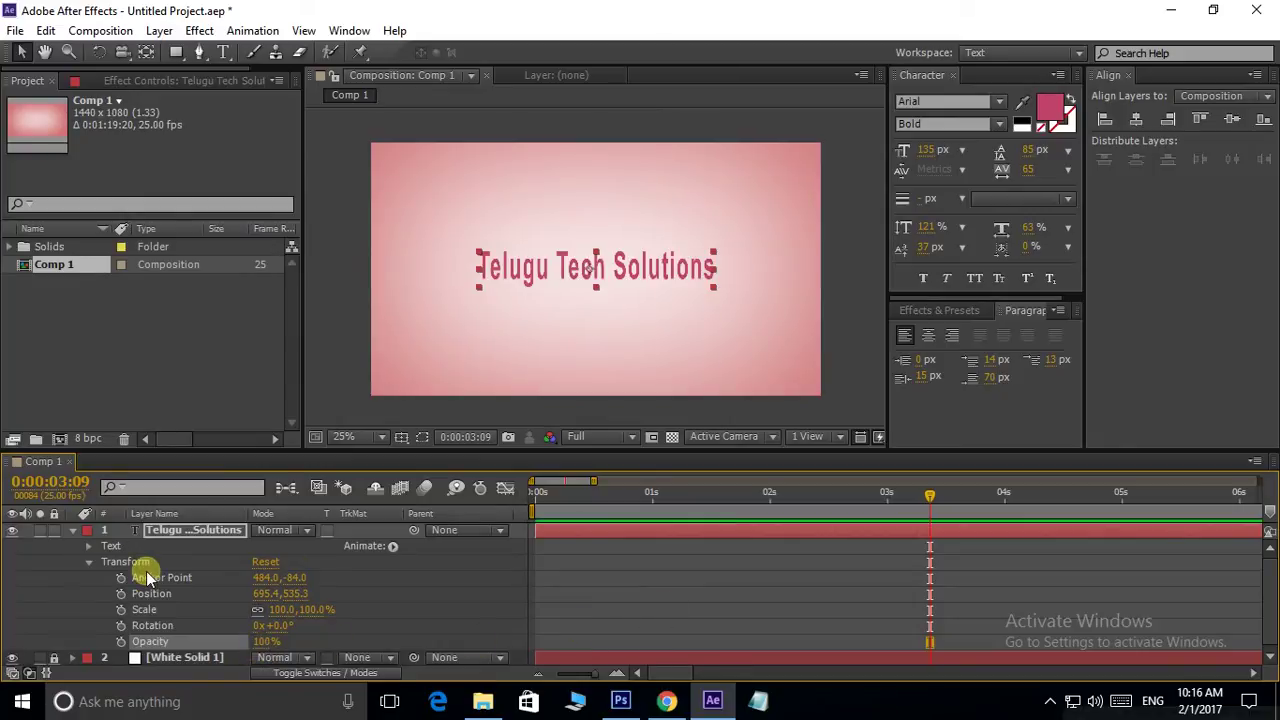
left_click(72, 530)
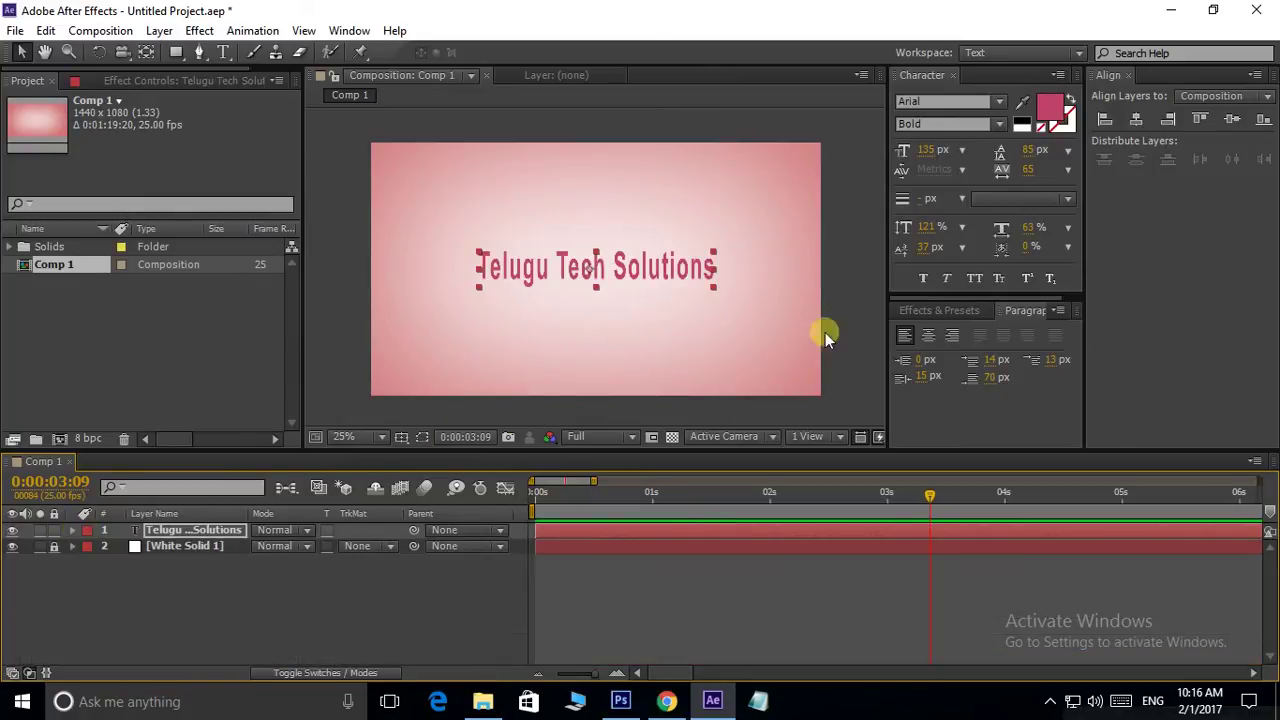
left_click(849, 296)
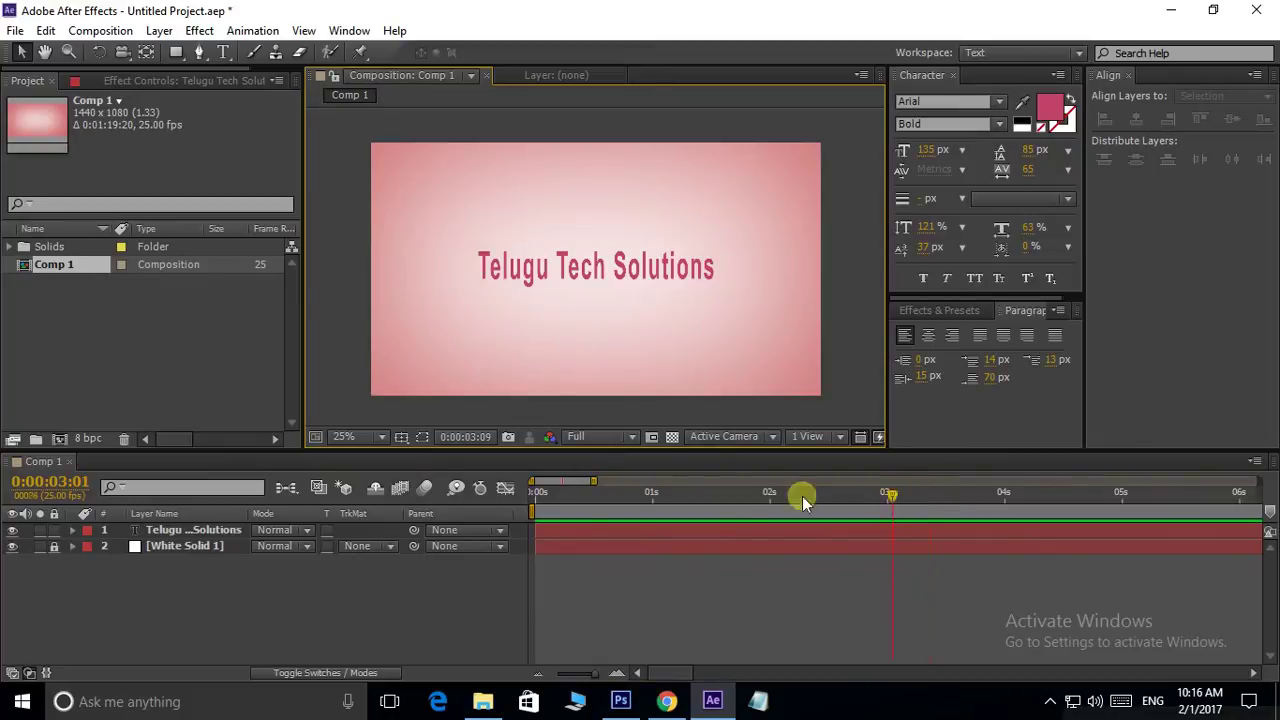
key("Home")
left_click(600, 268)
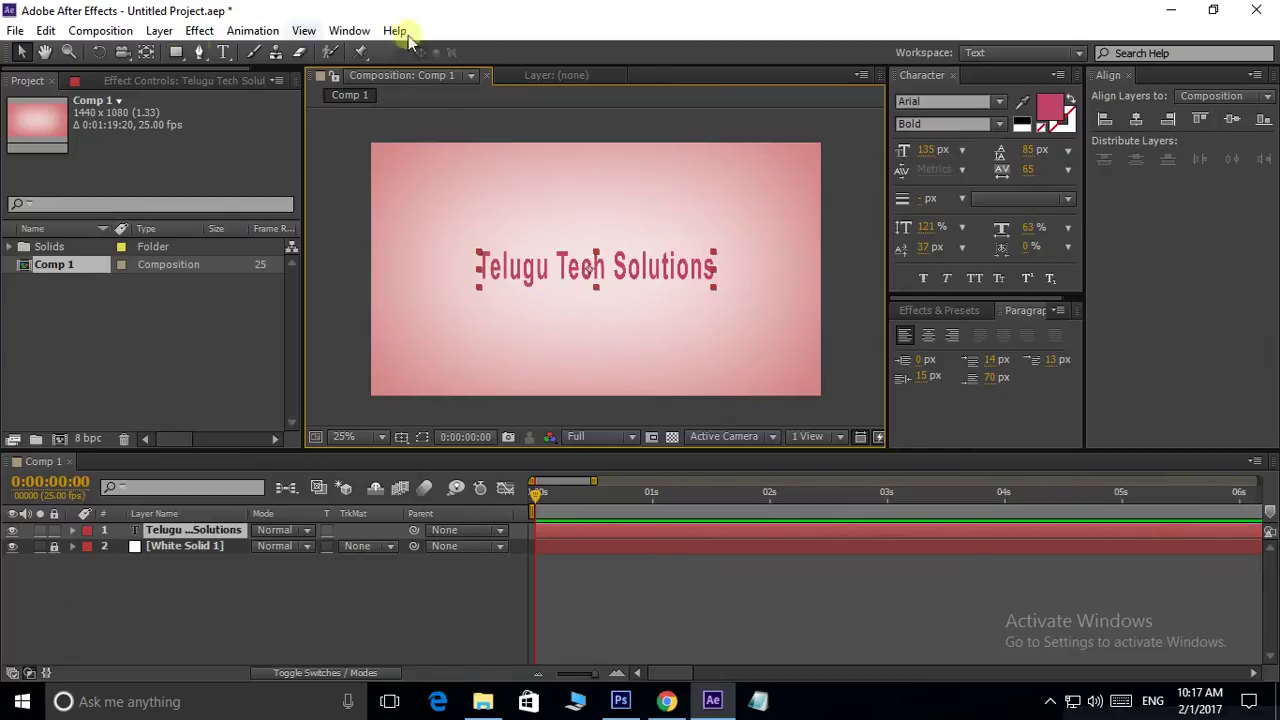
Draw a rectangle mask over the title, set it to Subtract, and expand Mask 1 instead of Transform.
left_click(190, 535)
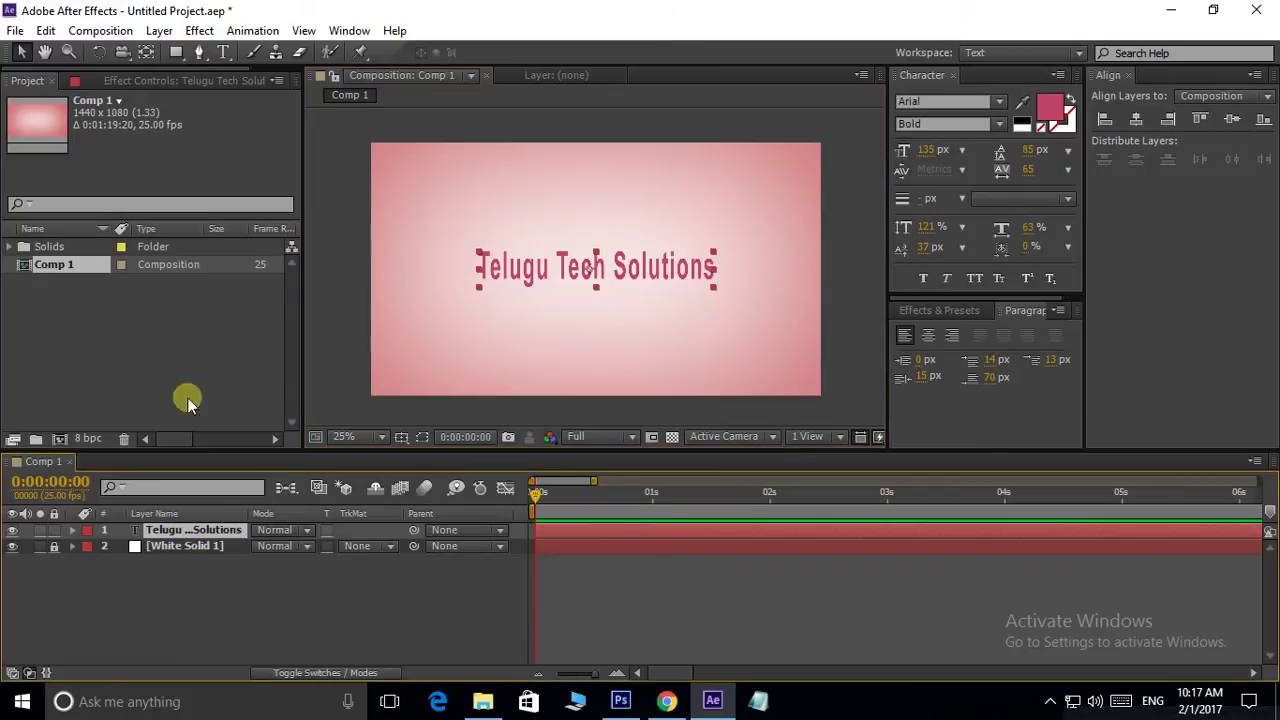
left_click(177, 55)
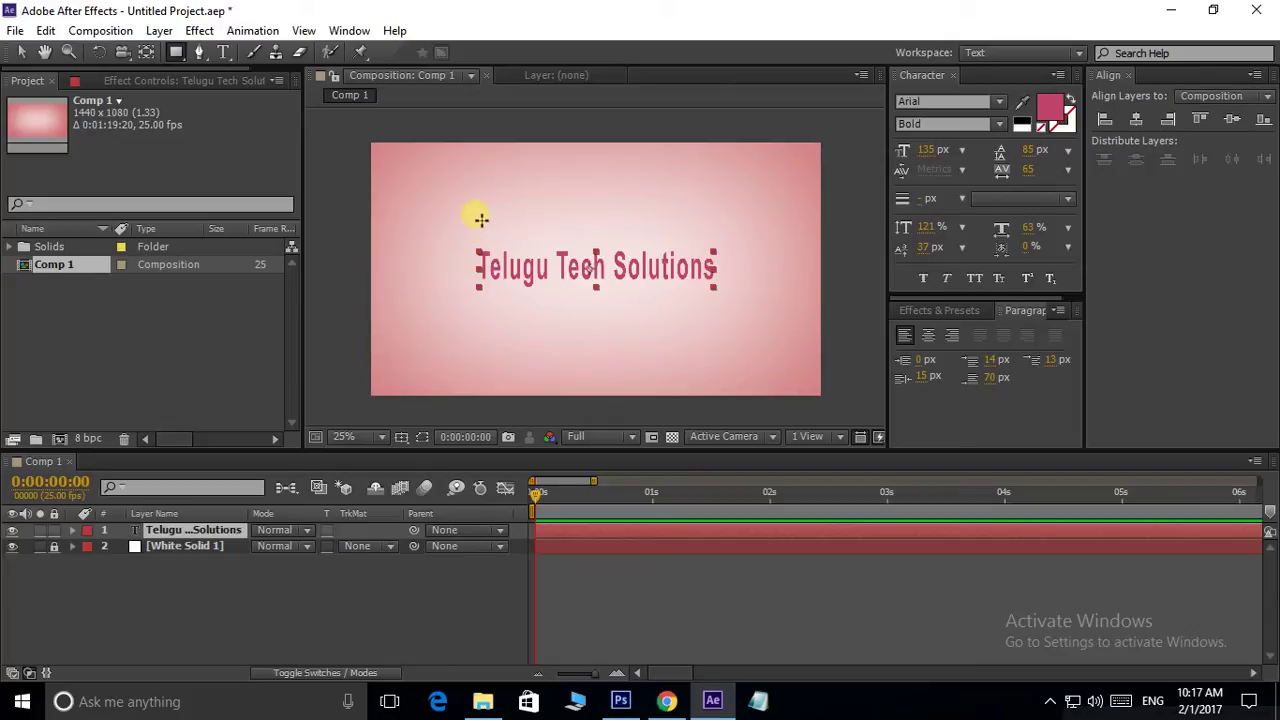
left_click_drag(471, 241, 723, 293)
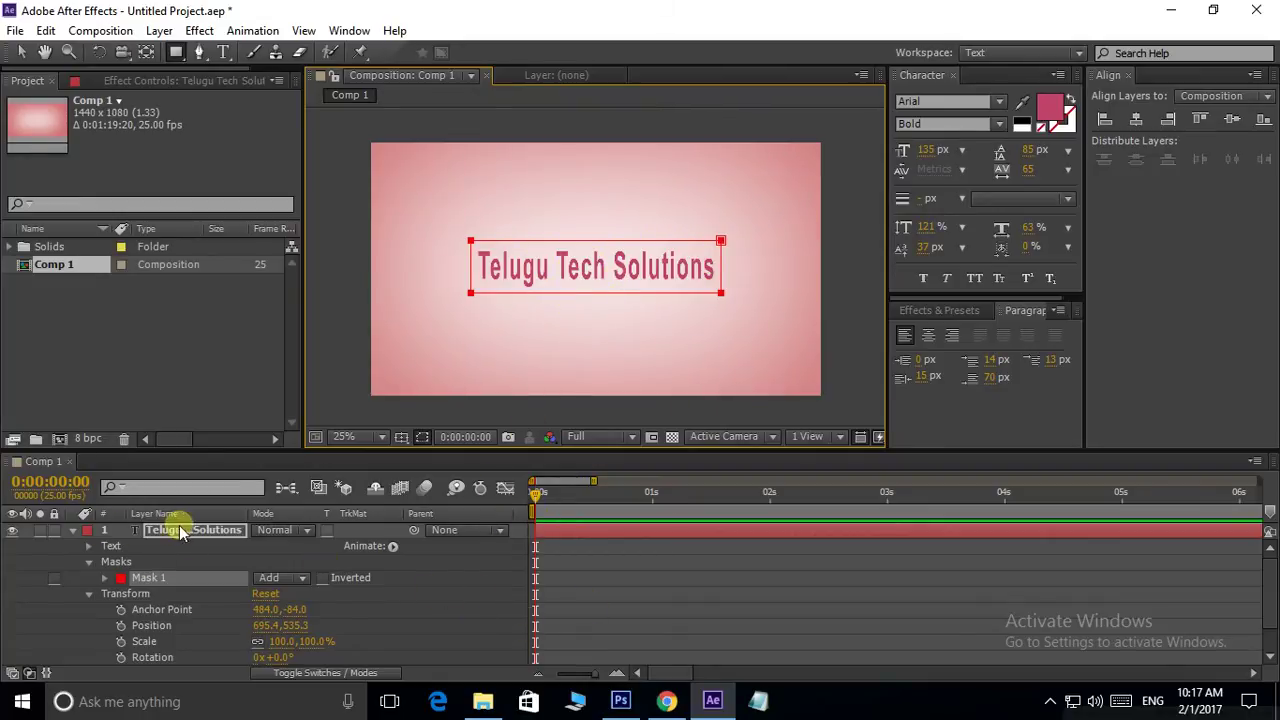
left_click(303, 578)
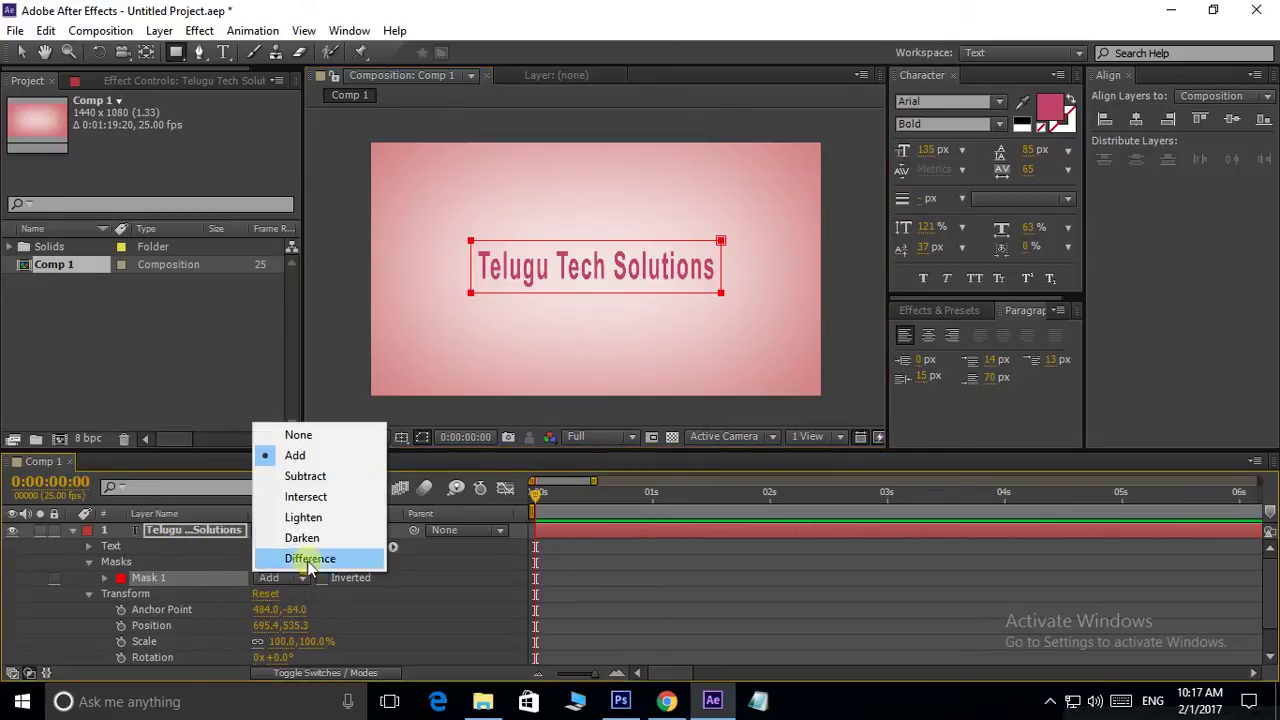
left_click(305, 476)
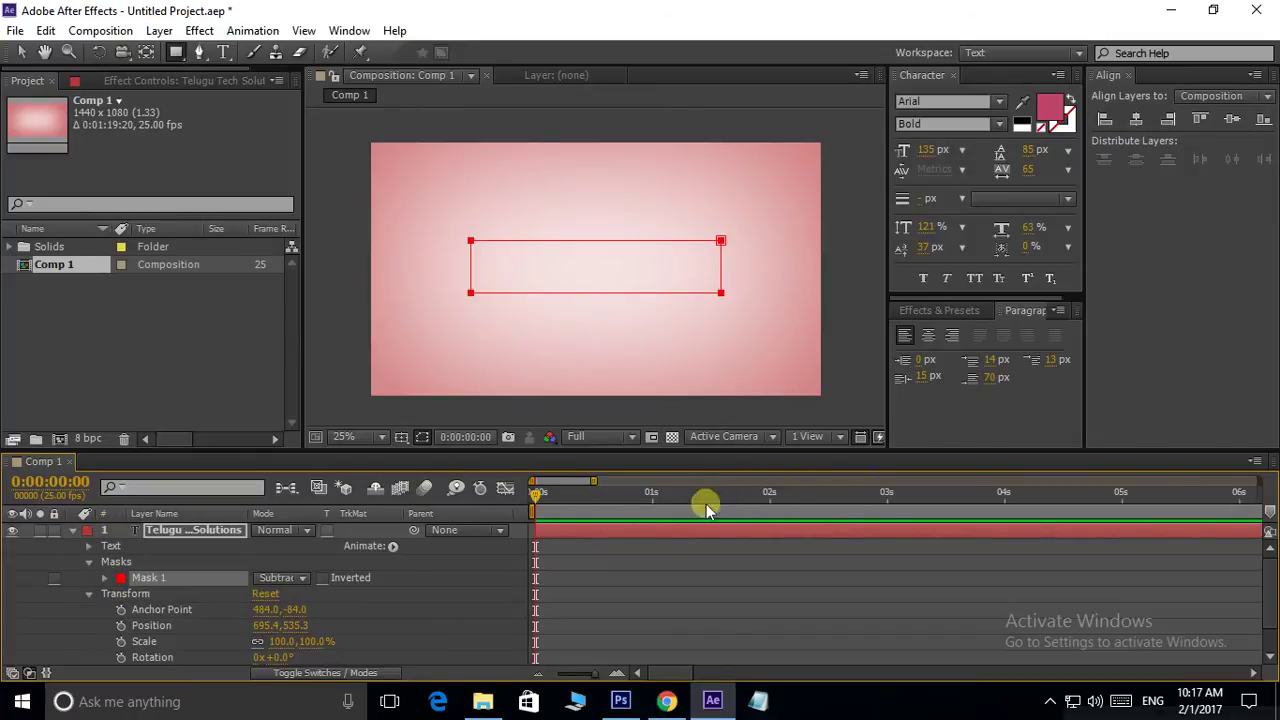
left_click(88, 593)
left_click(104, 578)
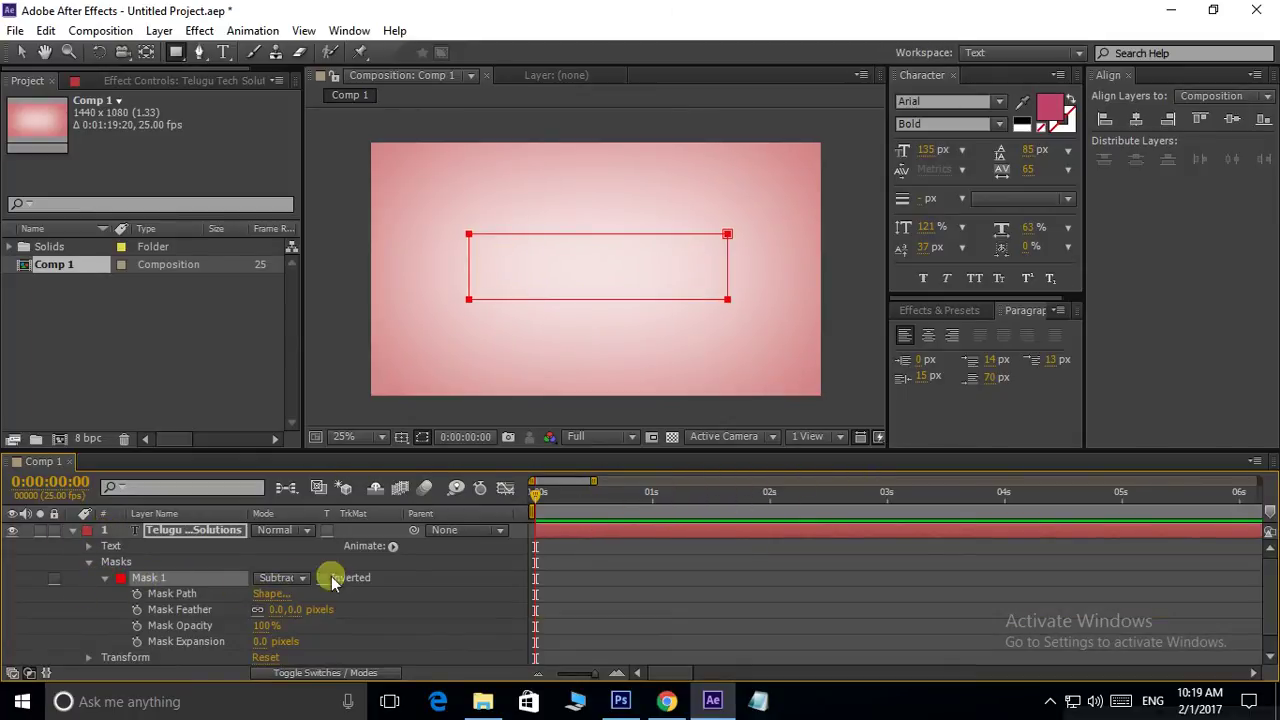
Keyframe Mask Path at 0:00 and move the mask down below the title text.
left_click(137, 594)
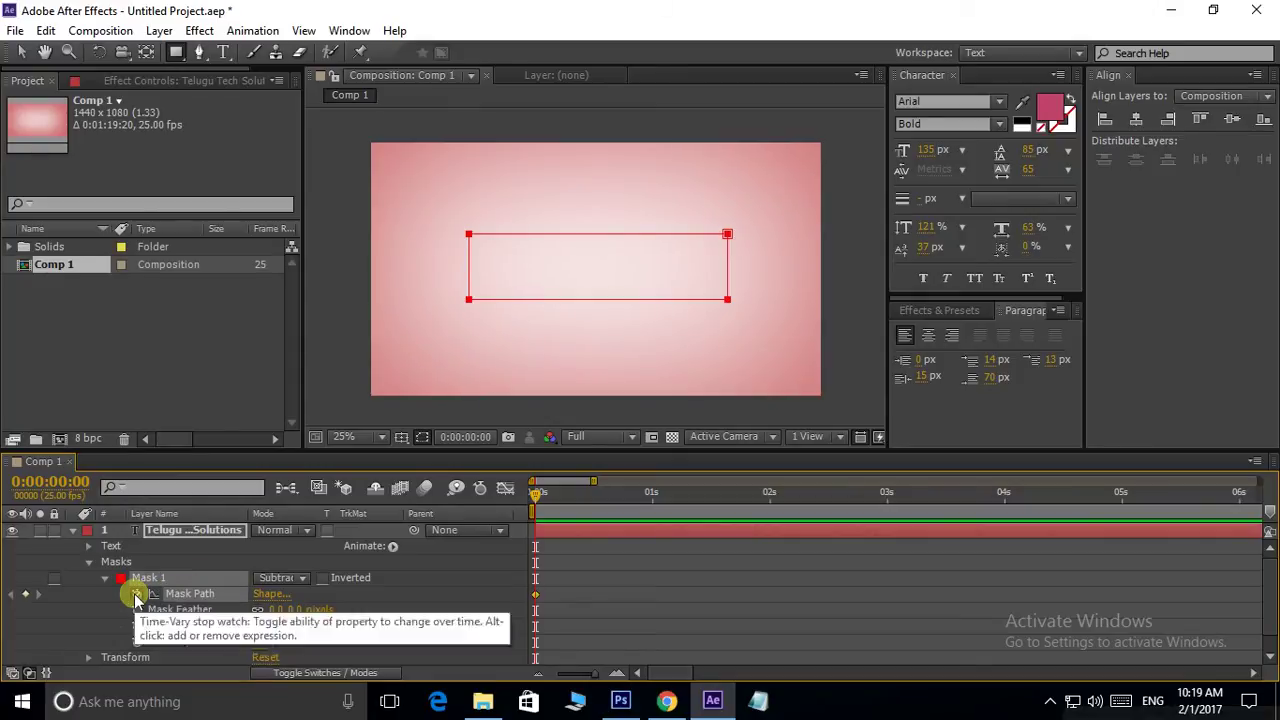
left_click(607, 576)
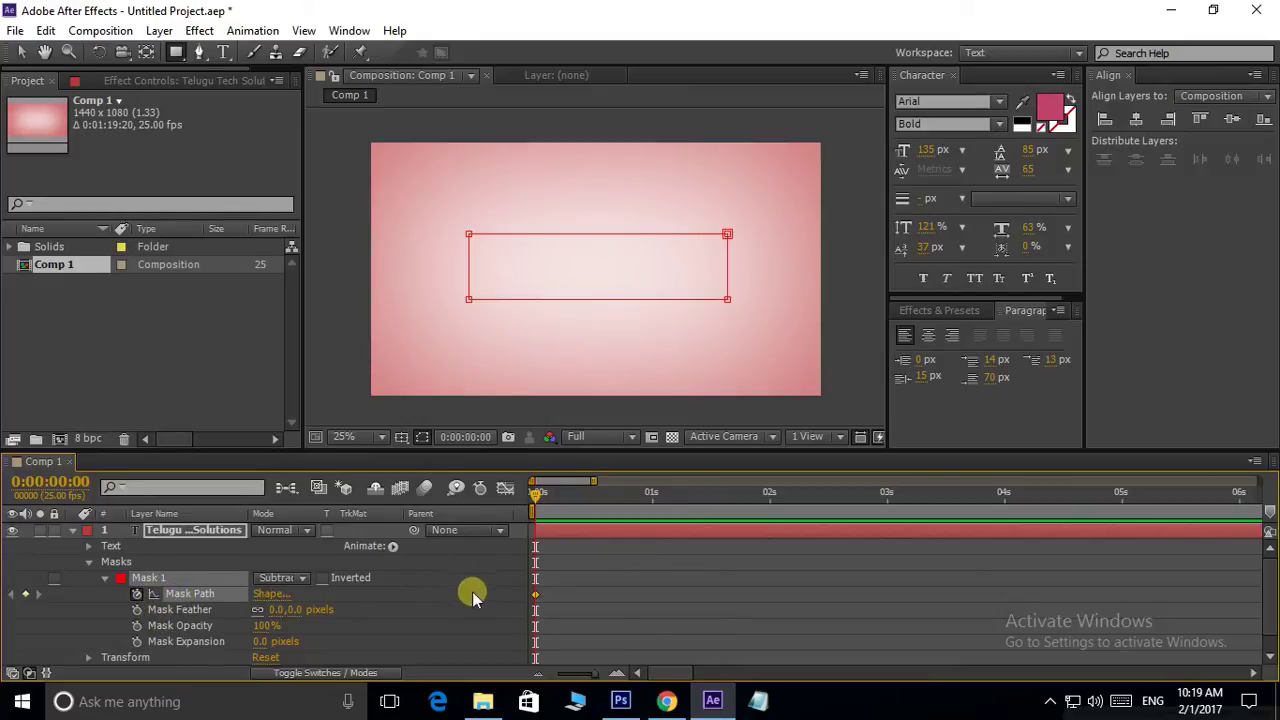
left_click(535, 594)
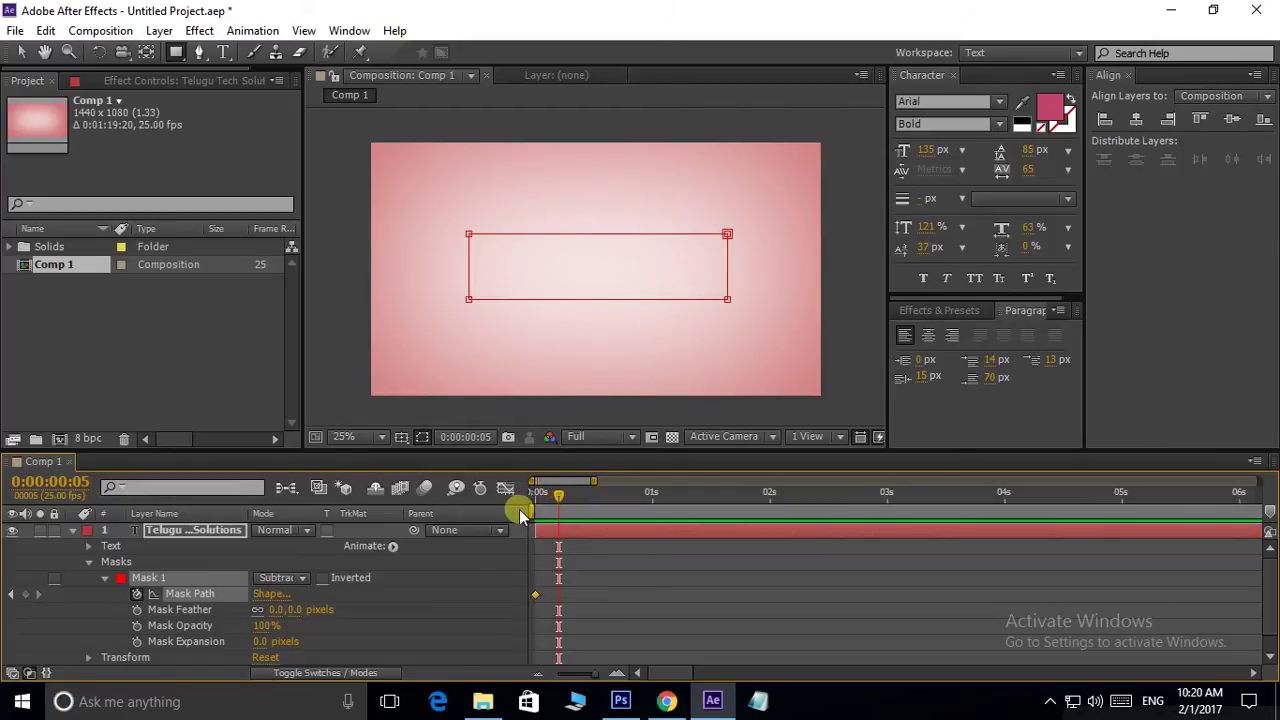
left_click(21, 51)
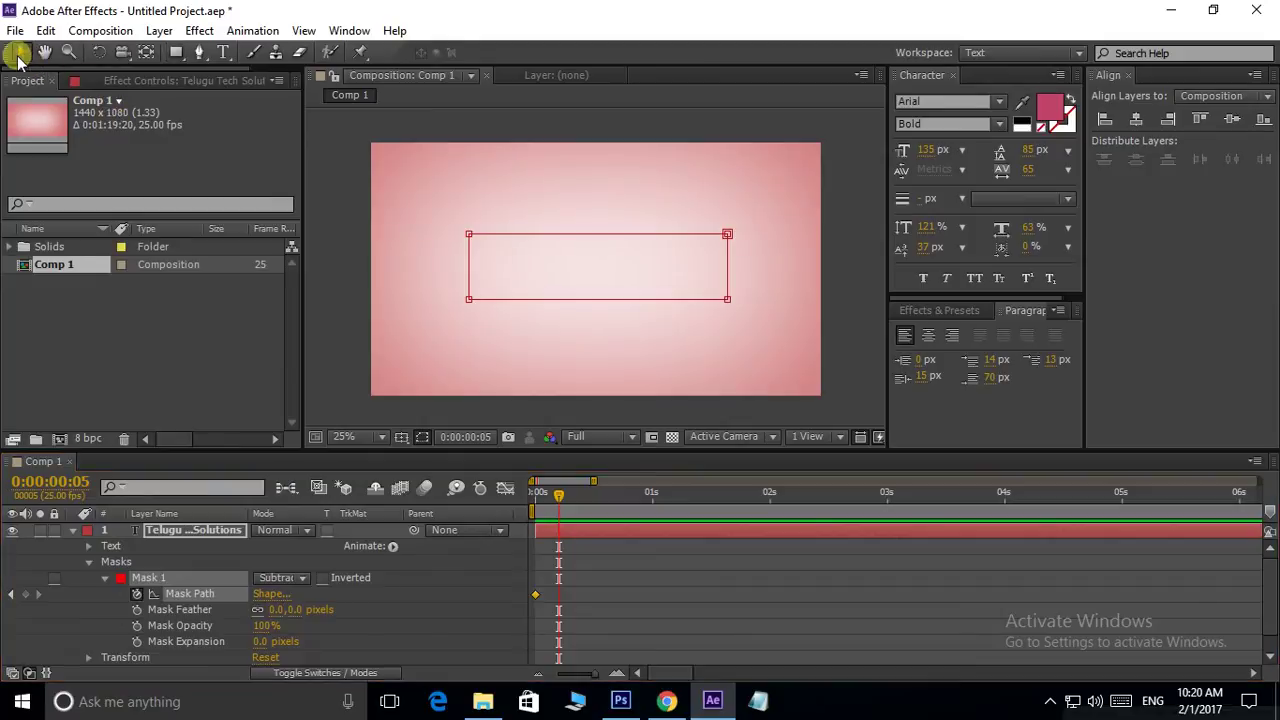
left_click(469, 299)
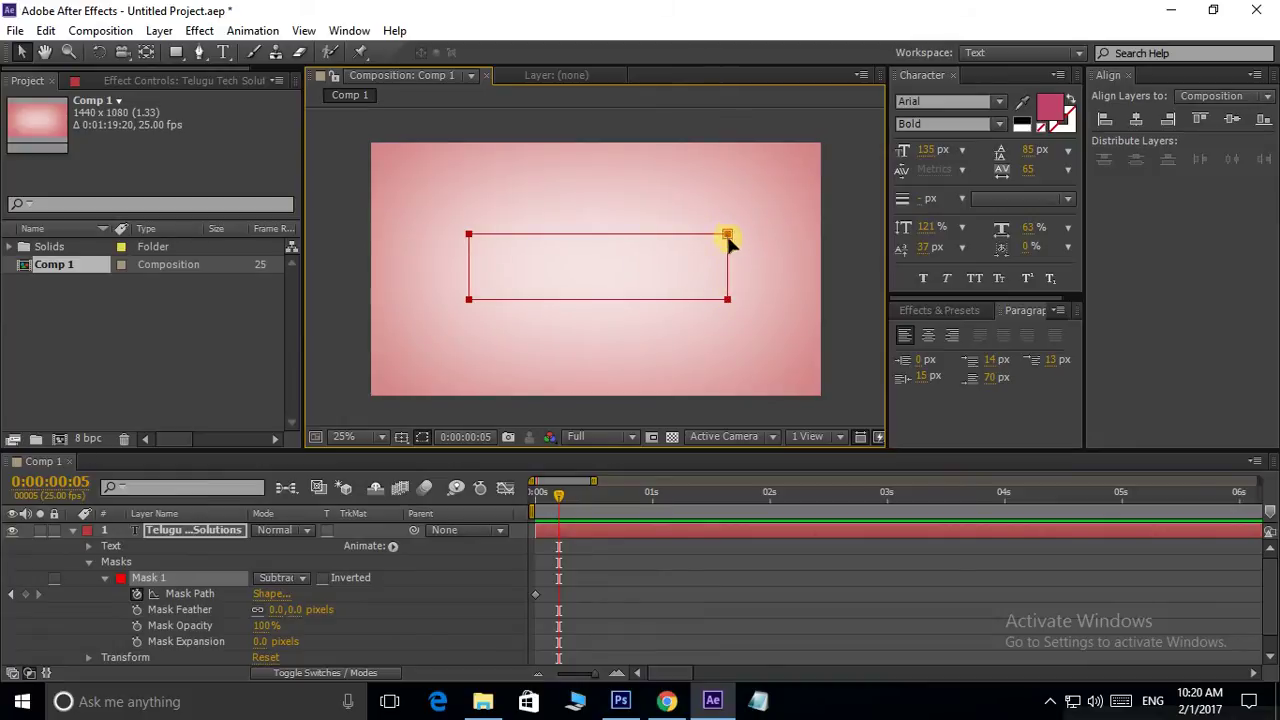
left_click_drag(727, 240, 731, 312)
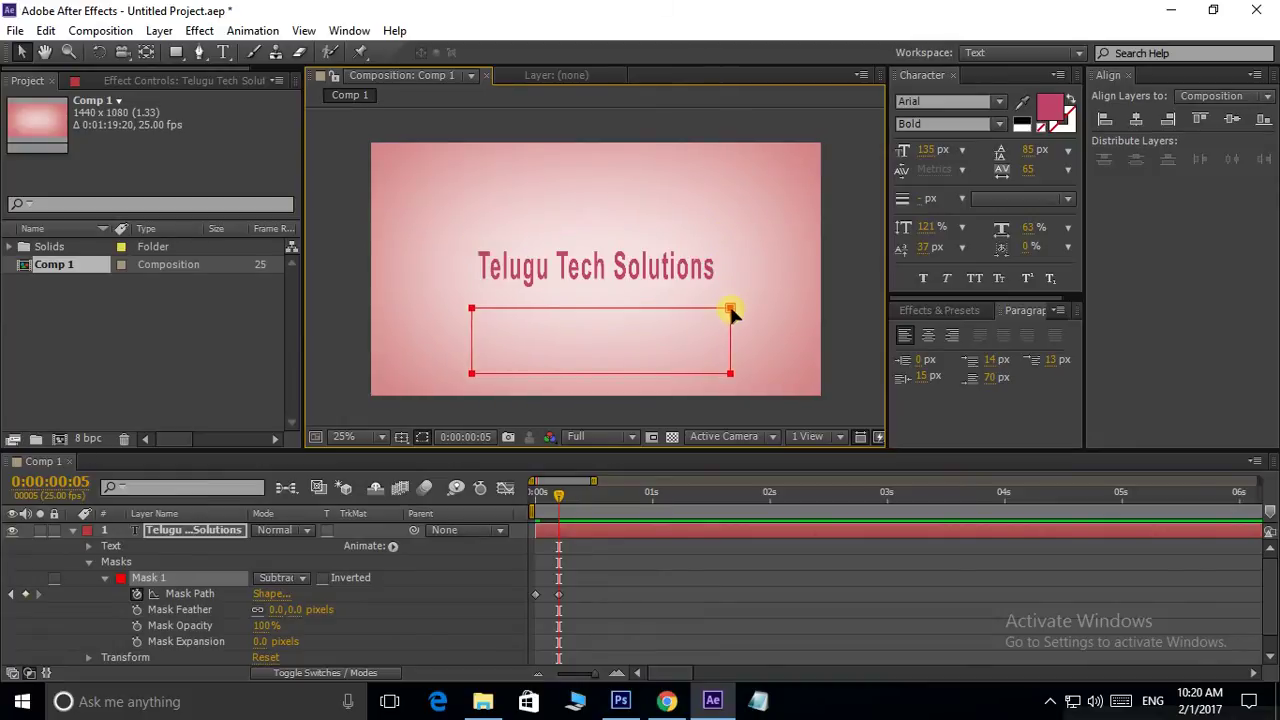
Preview the reveal and drag the end Mask Path keyframe to a new time.
left_click_drag(587, 518, 489, 502)
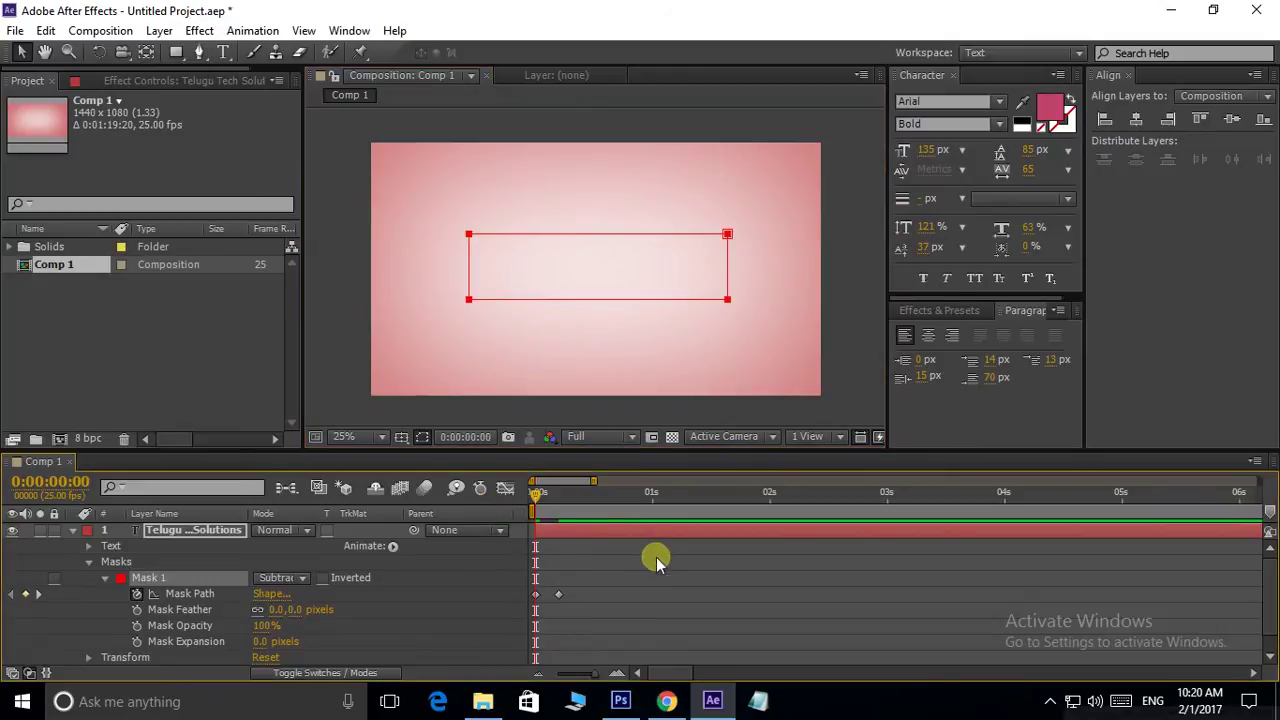
key("space")
key("space")
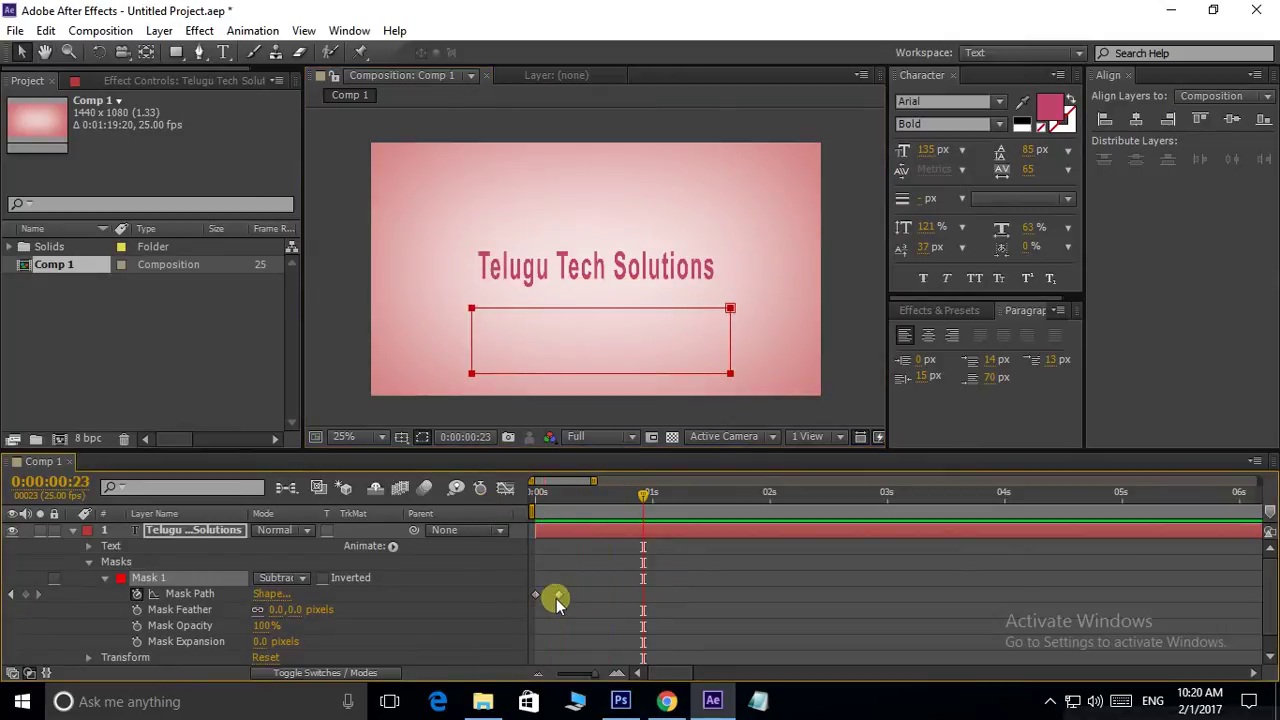
left_click(558, 595)
left_click_drag(558, 595, 613, 594)
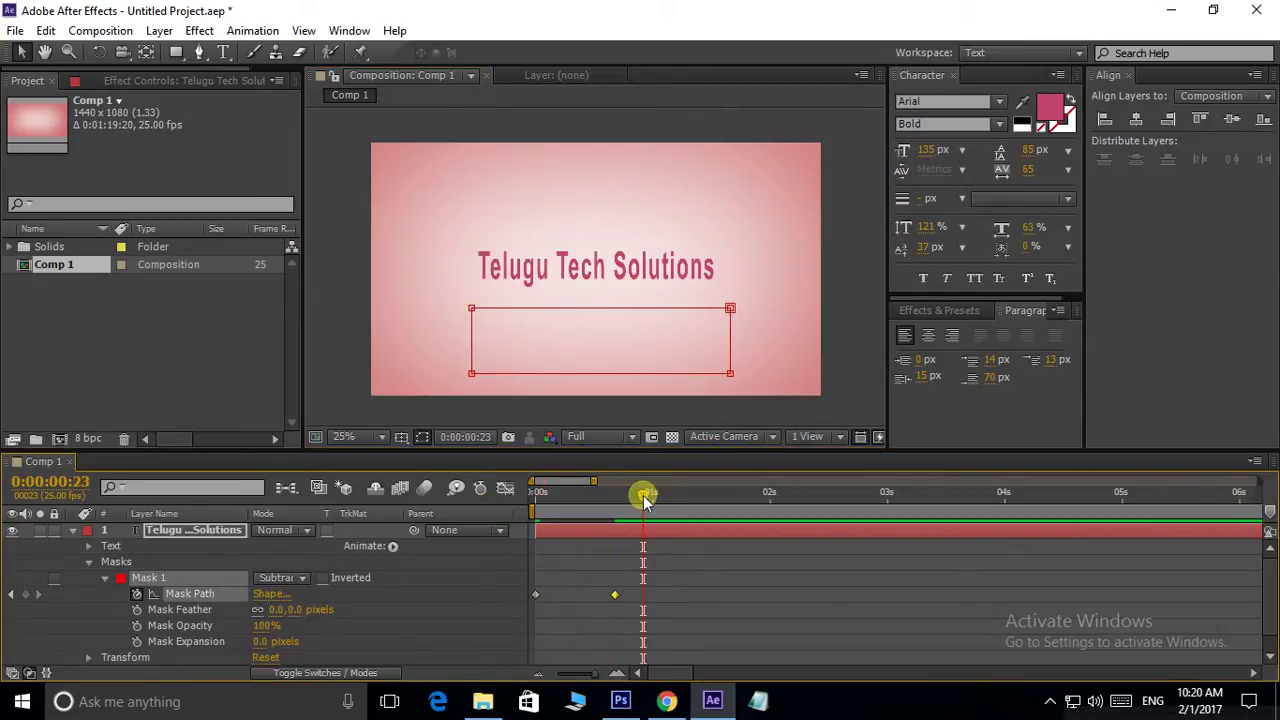
left_click_drag(643, 493, 435, 530)
key("space")
key("space")
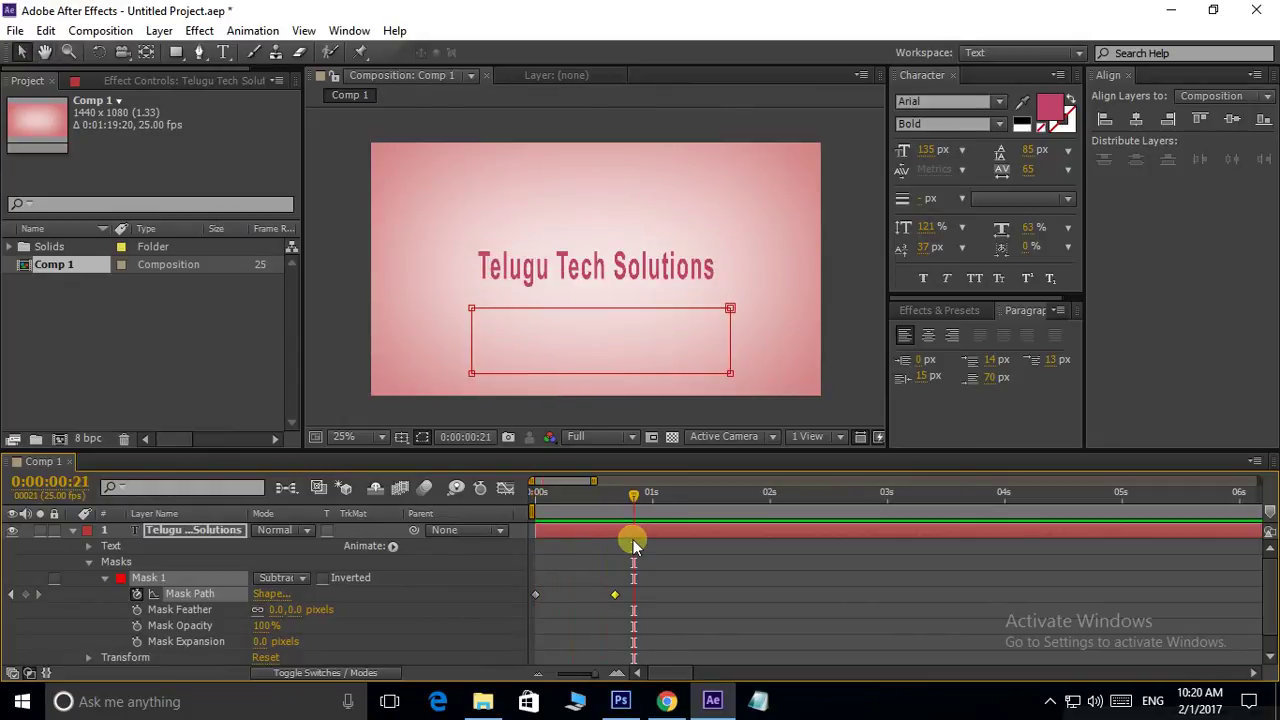
Hide the mask outline and replay the reveal from the start.
left_click(848, 304)
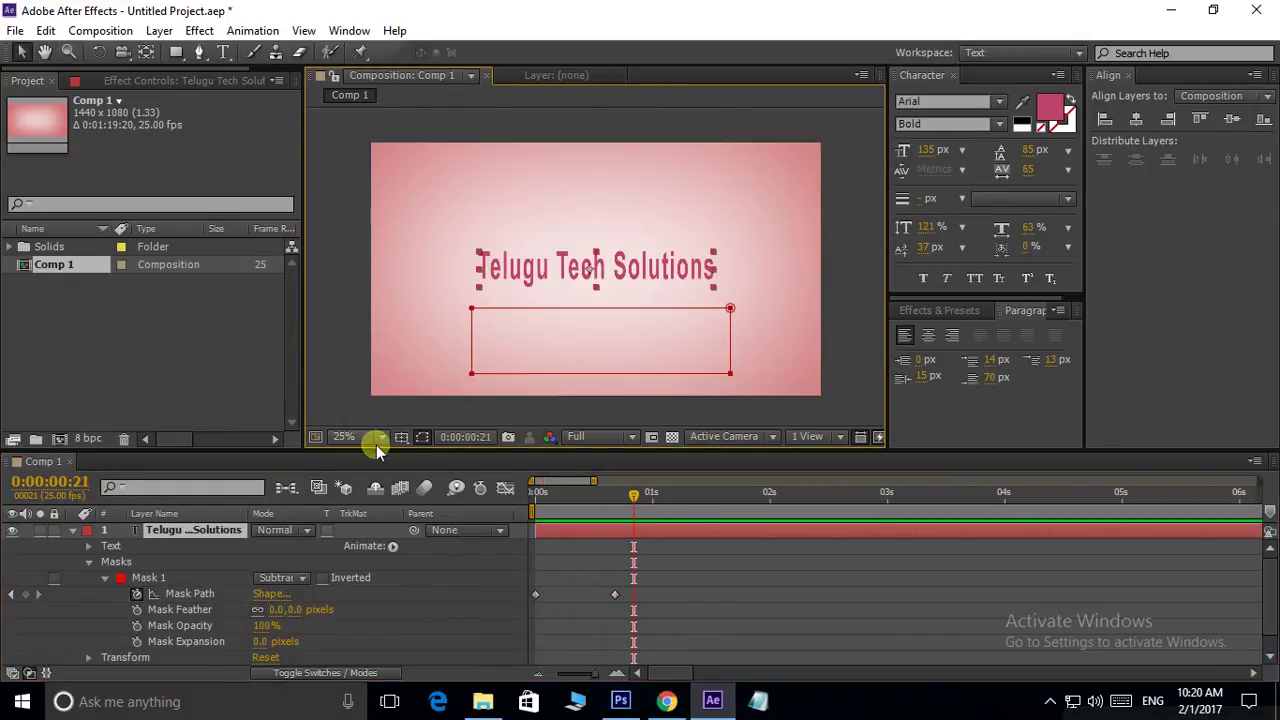
left_click(421, 437)
left_click(673, 518)
left_click_drag(633, 493, 423, 523)
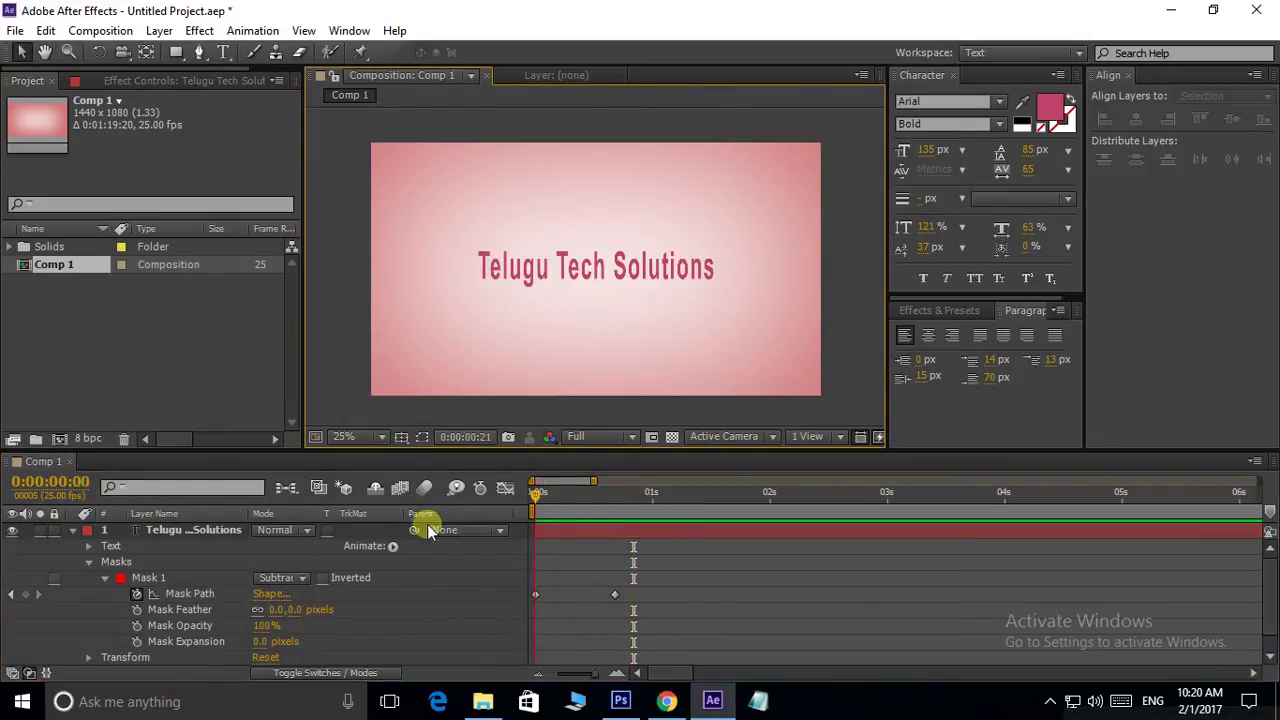
key("space")
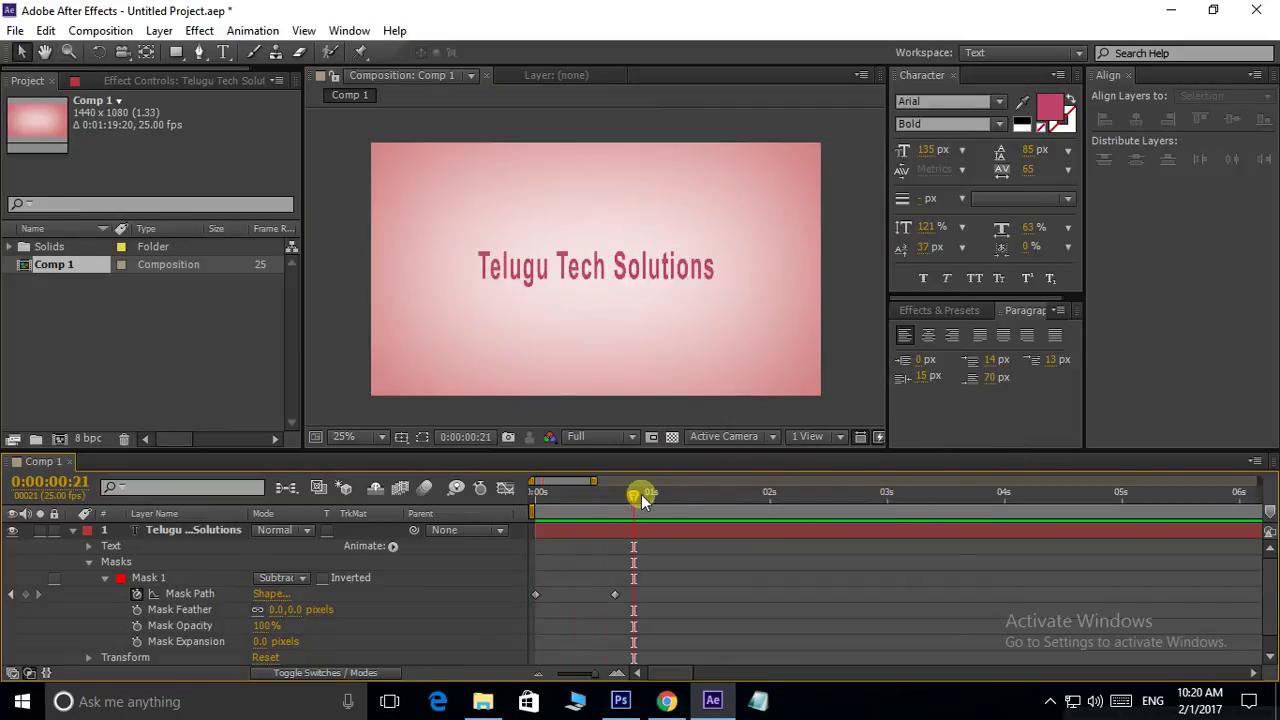
left_click(612, 268)
scroll(605, 260, "up", 2)
key("space")
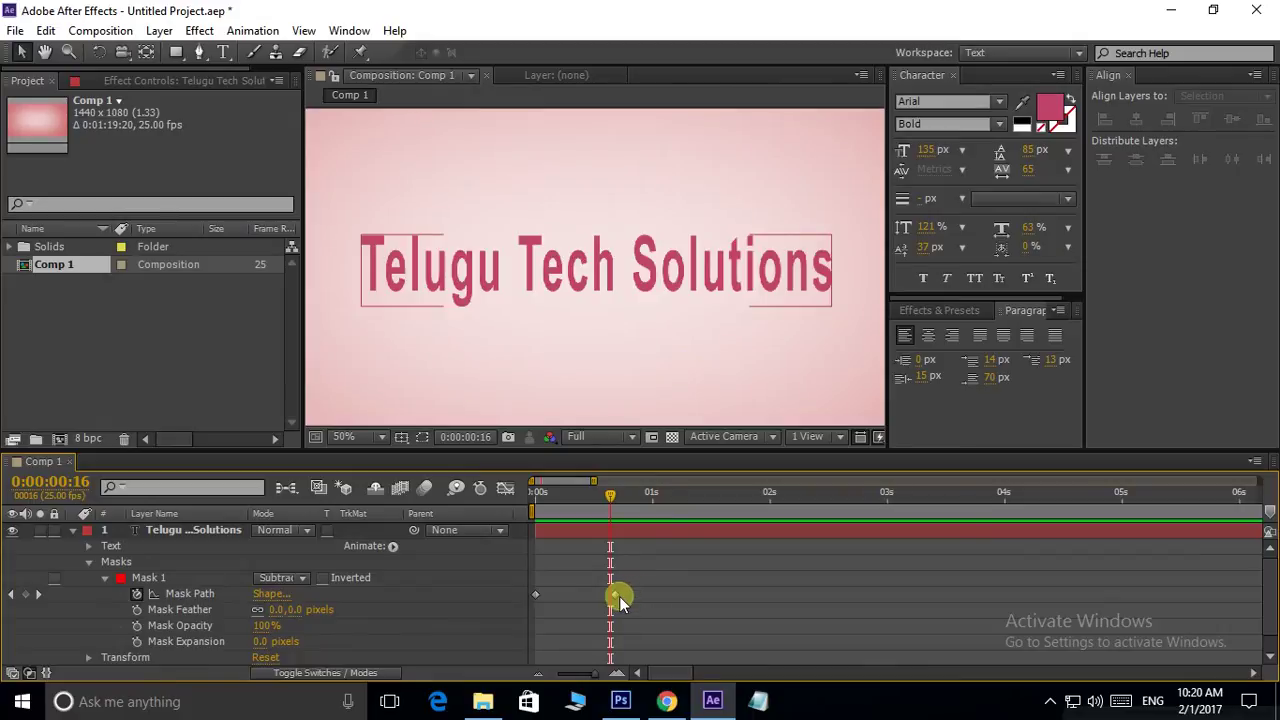
Move the end Mask Path keyframe later, near 0:00:01:13, for a slower reveal.
left_click_drag(612, 595, 719, 591)
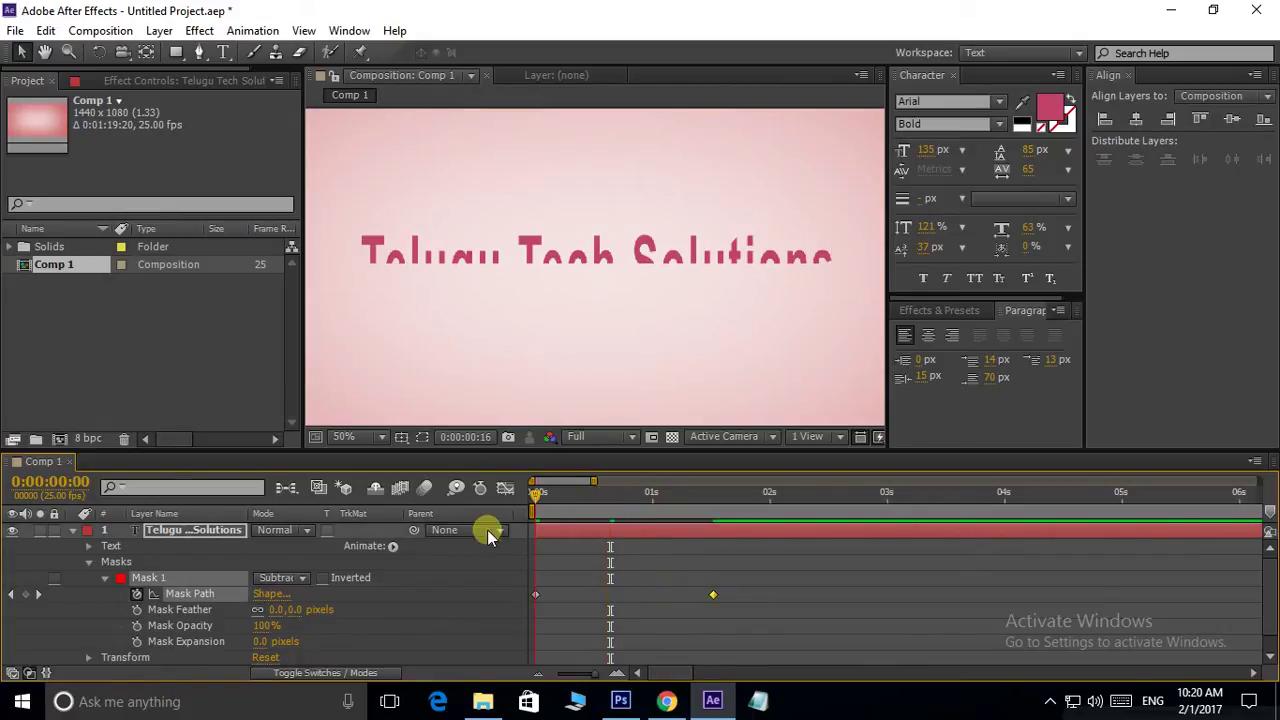
key("Home")
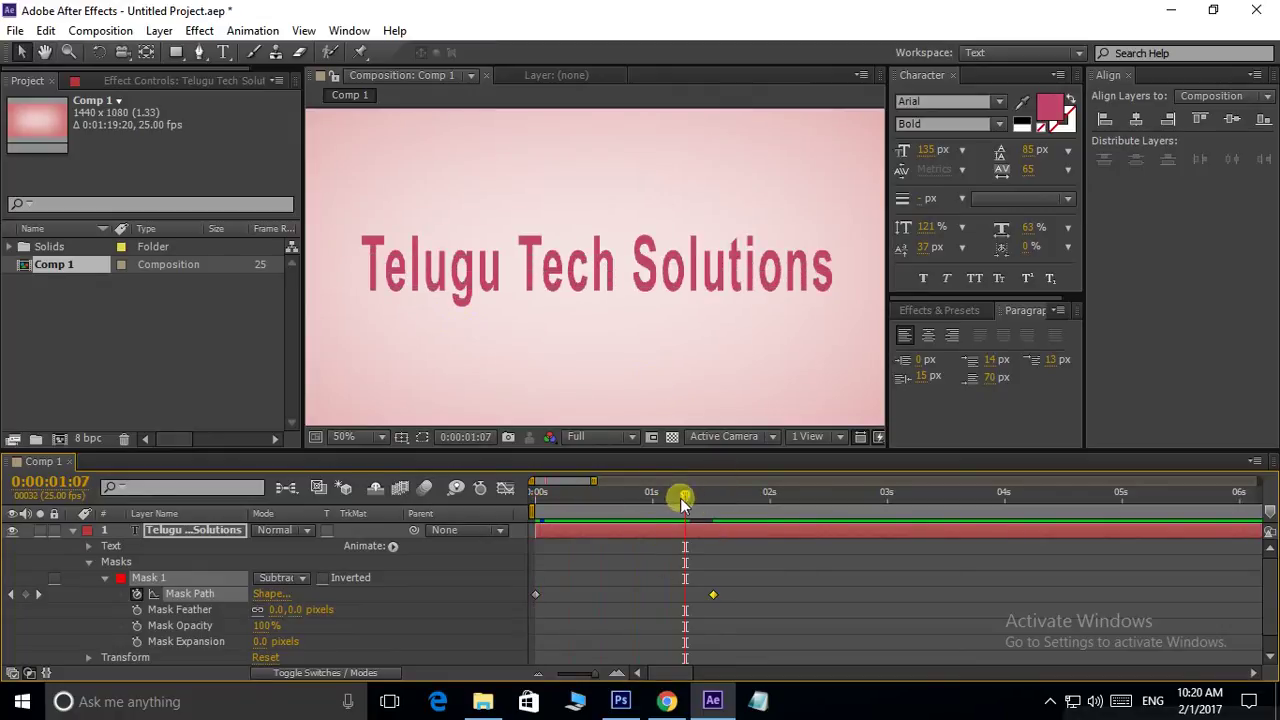
left_click_drag(681, 500, 619, 500)
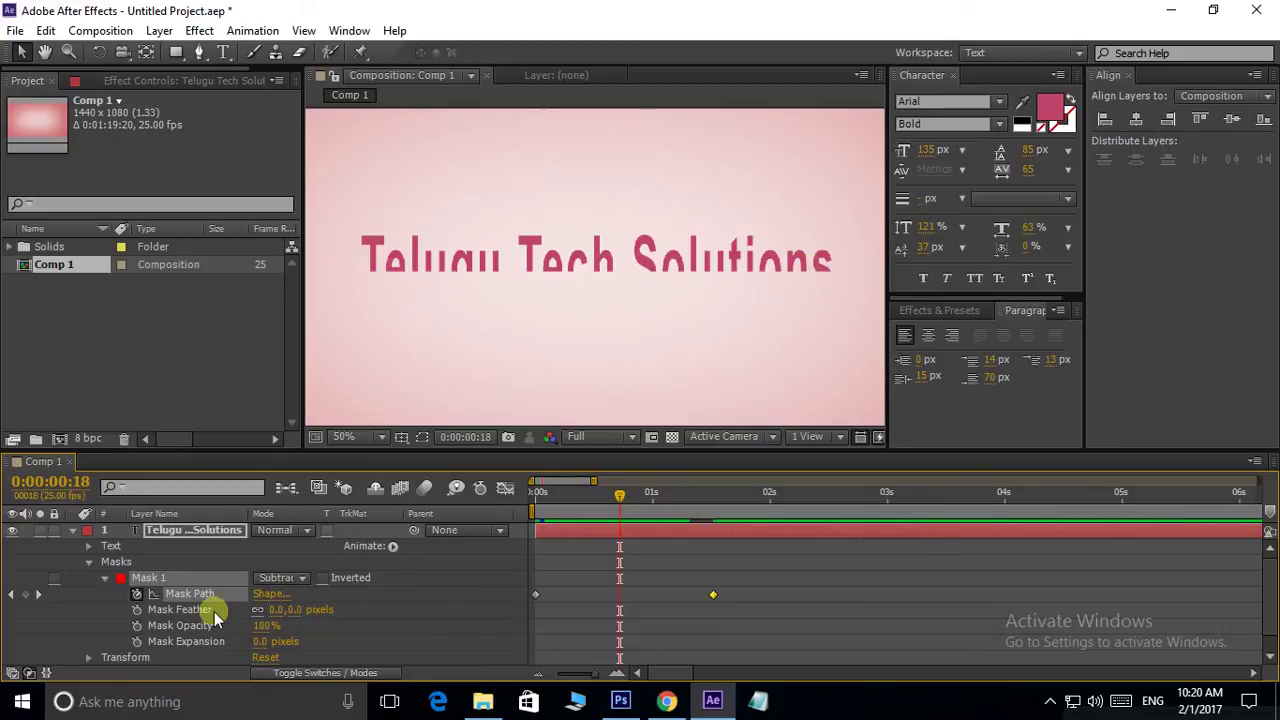
Feather the mask edge by 59 pixels and return to the start of the timeline.
left_click_drag(285, 609, 386, 609)
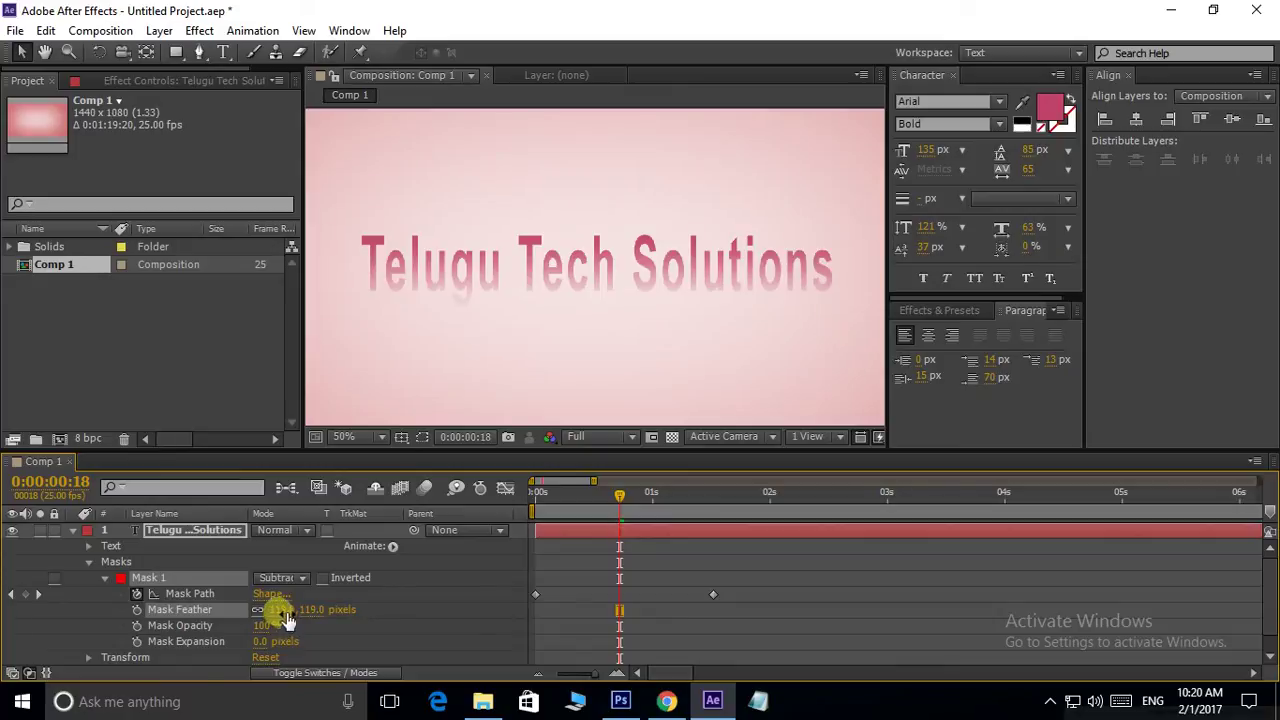
left_click_drag(285, 619, 283, 620)
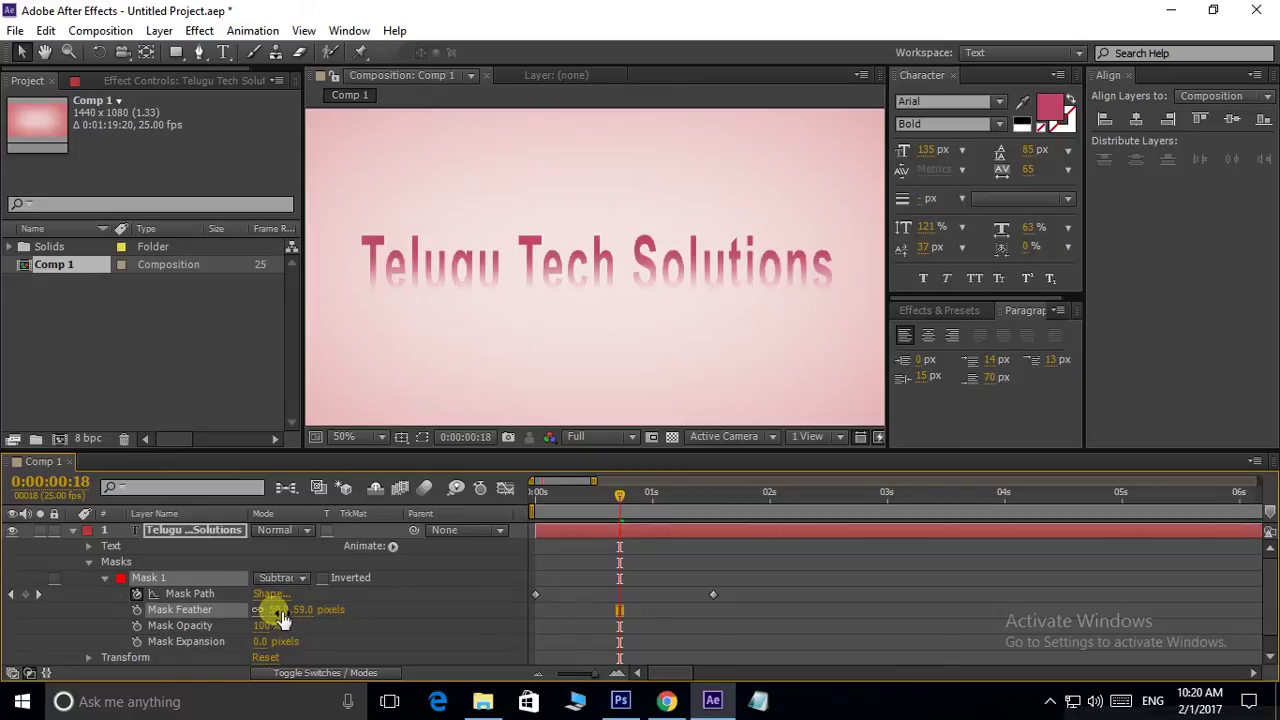
left_click_drag(617, 495, 357, 534)
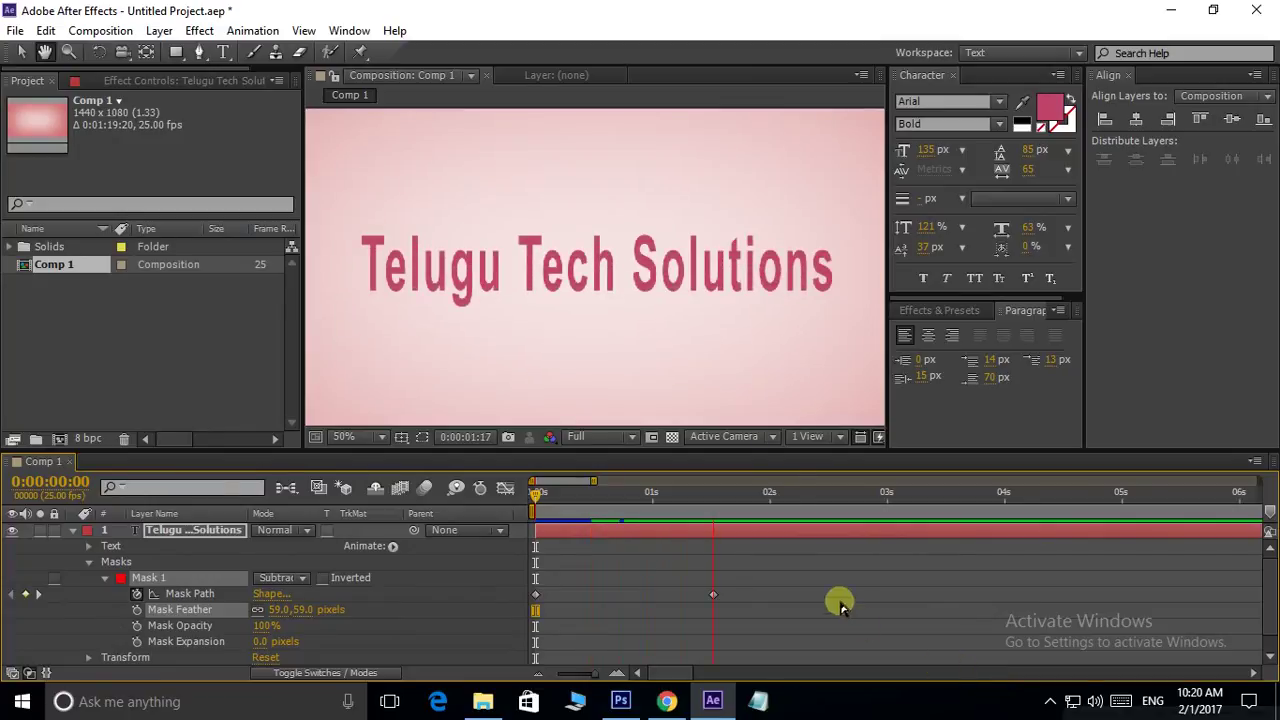
key("comma")
key("comma")
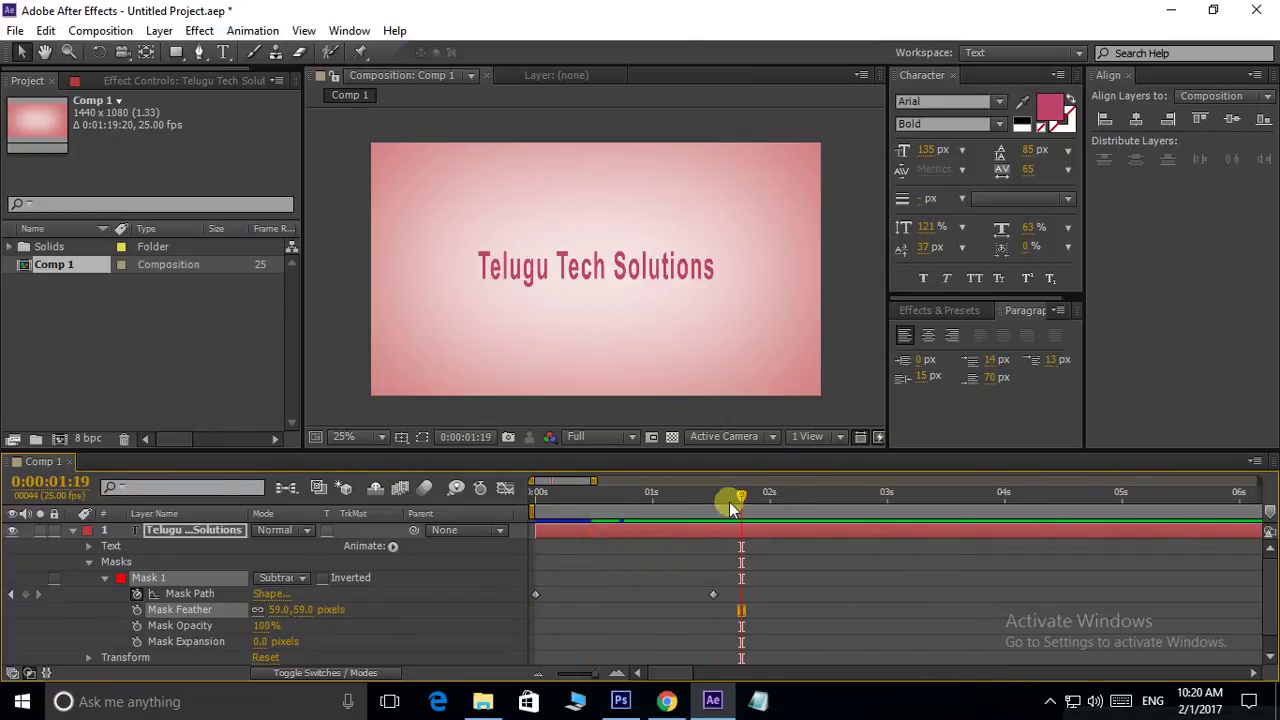
Apply Easy Ease to both Mask Path keyframes.
left_click_drag(747, 590, 540, 598)
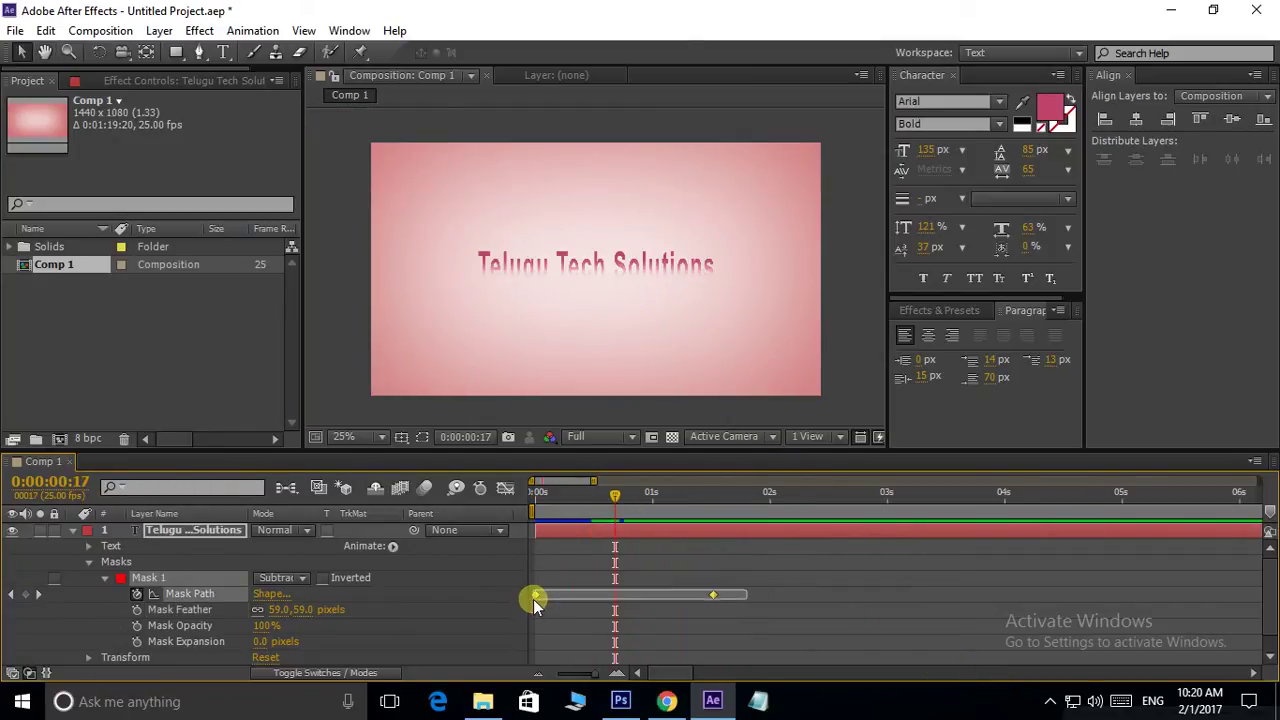
right_click(540, 598)
mouse_move(630, 580)
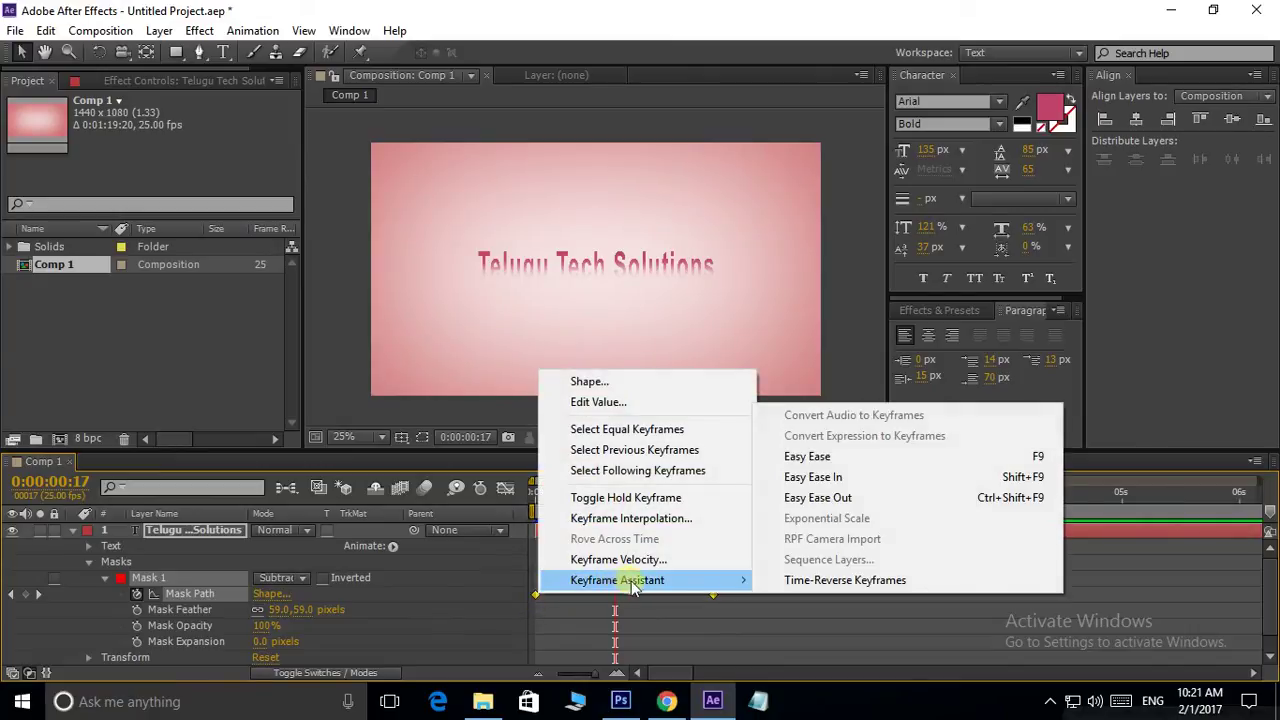
left_click(815, 456)
Preview the eased reveal, then drag the end keyframe back toward one second.
left_click_drag(615, 494, 537, 494)
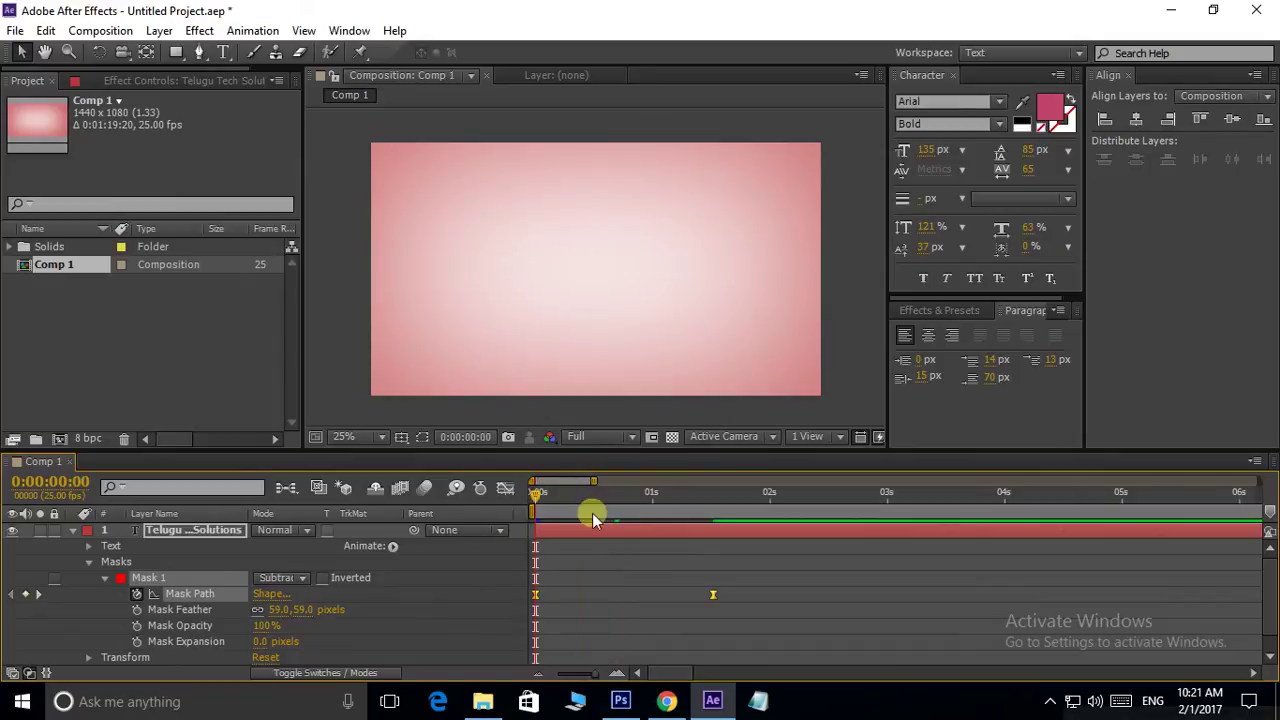
left_click(845, 352)
key("space")
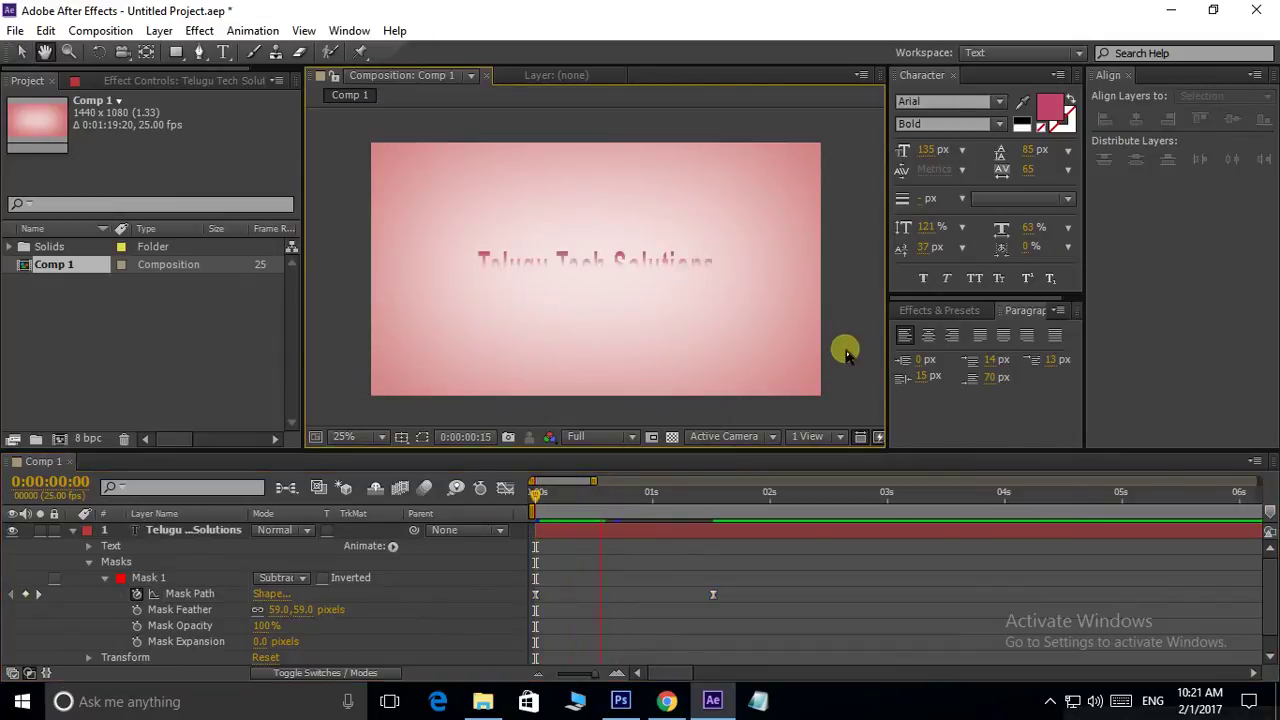
left_click_drag(714, 588, 647, 596)
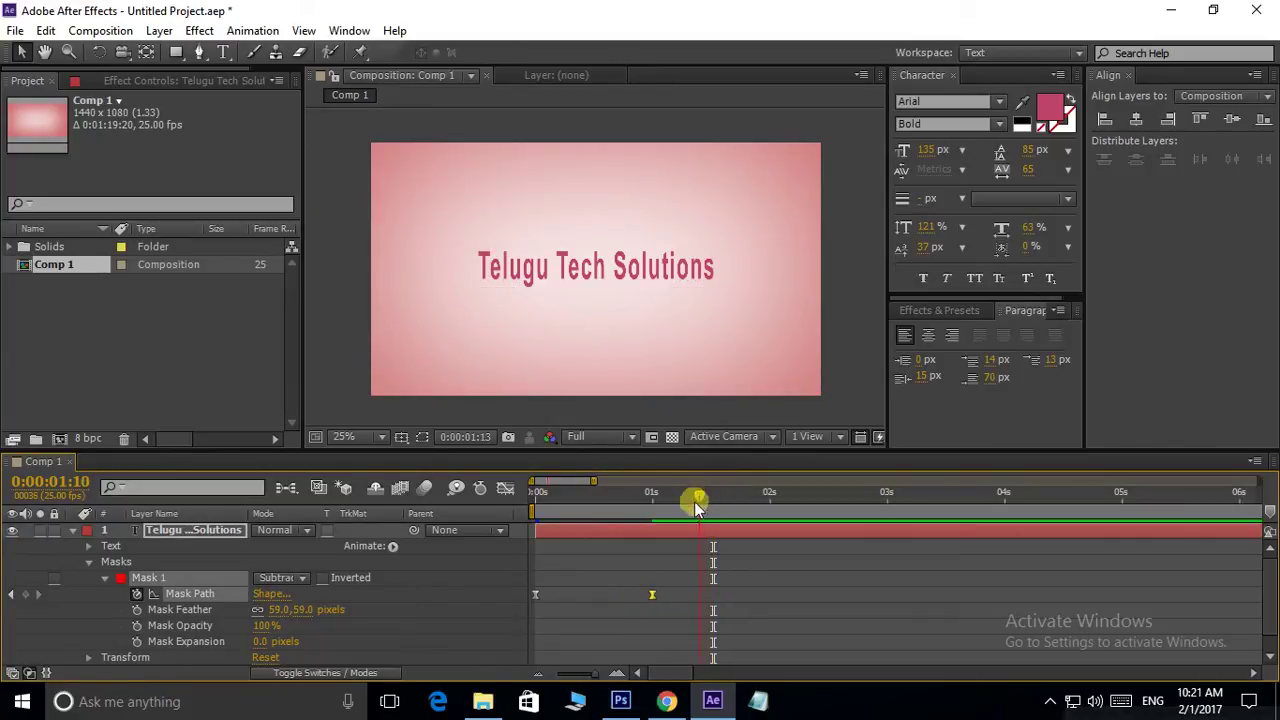
Place the end Mask Path keyframe at 0:00:00:21 and preview the quicker title reveal.
key("space")
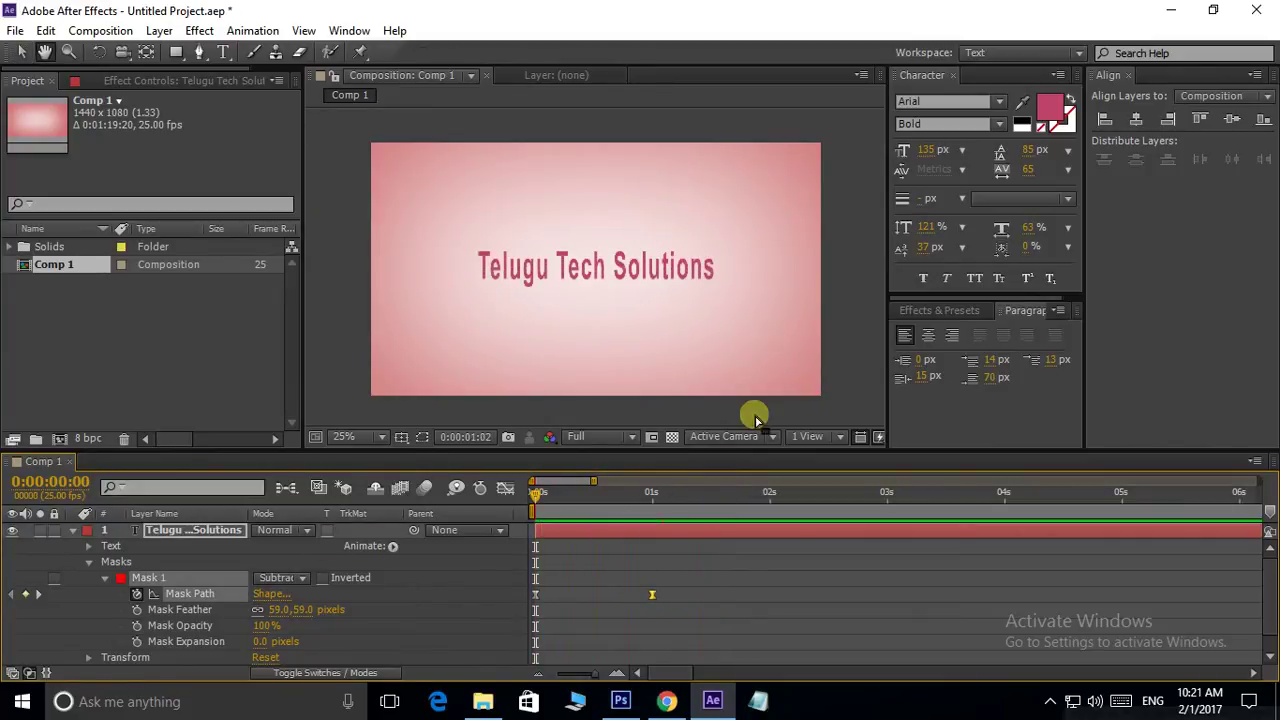
key("space")
left_click_drag(645, 598, 633, 598)
left_click_drag(661, 494, 458, 529)
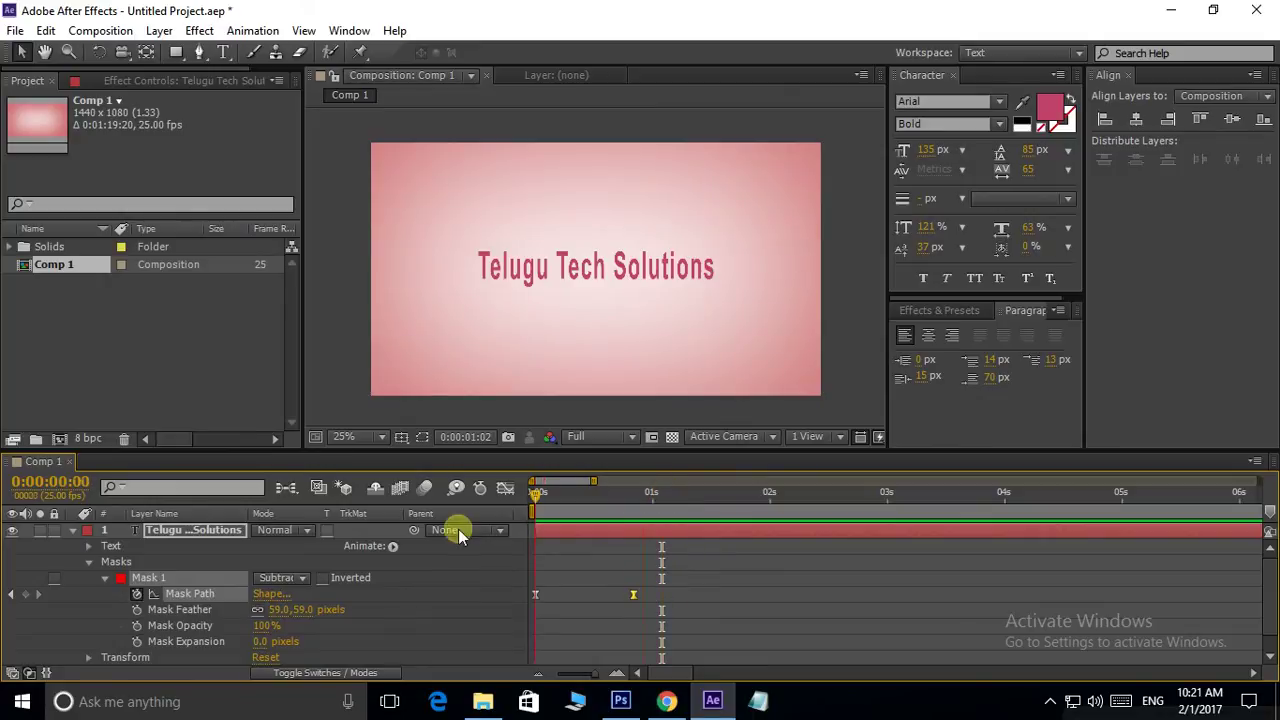
key("space")
key("space")
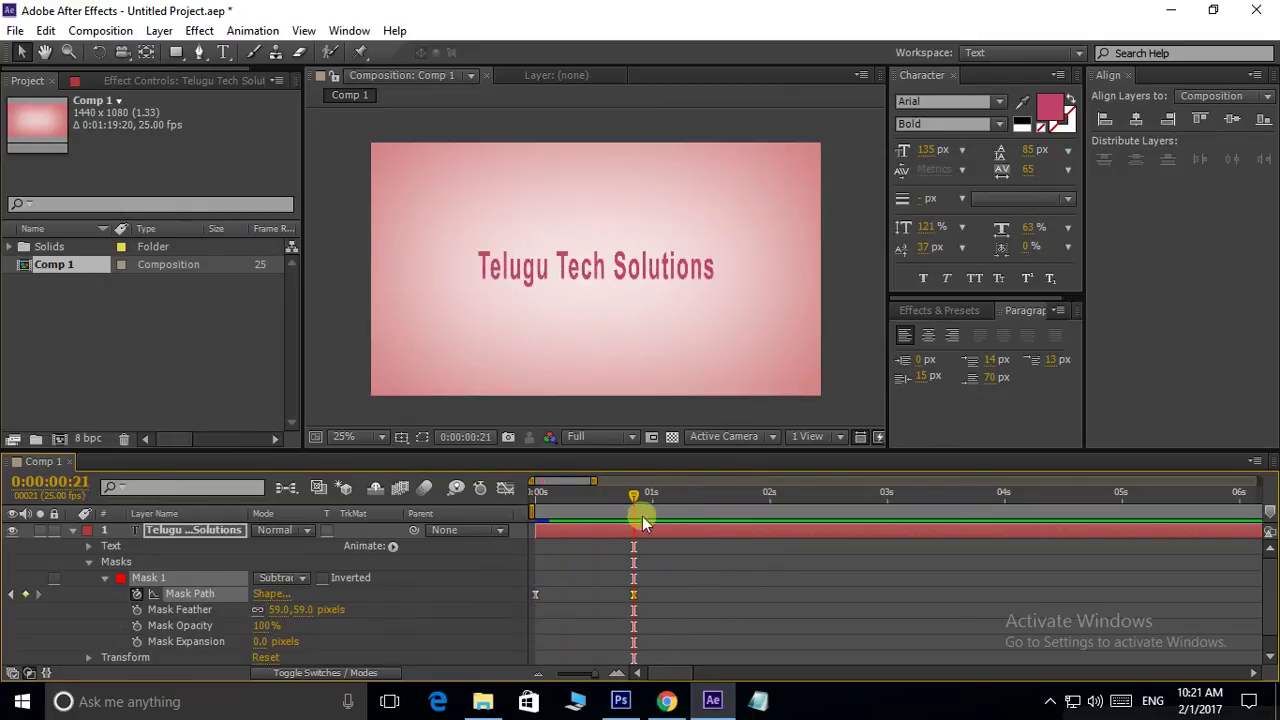
left_click_drag(630, 493, 530, 495)
key("space")
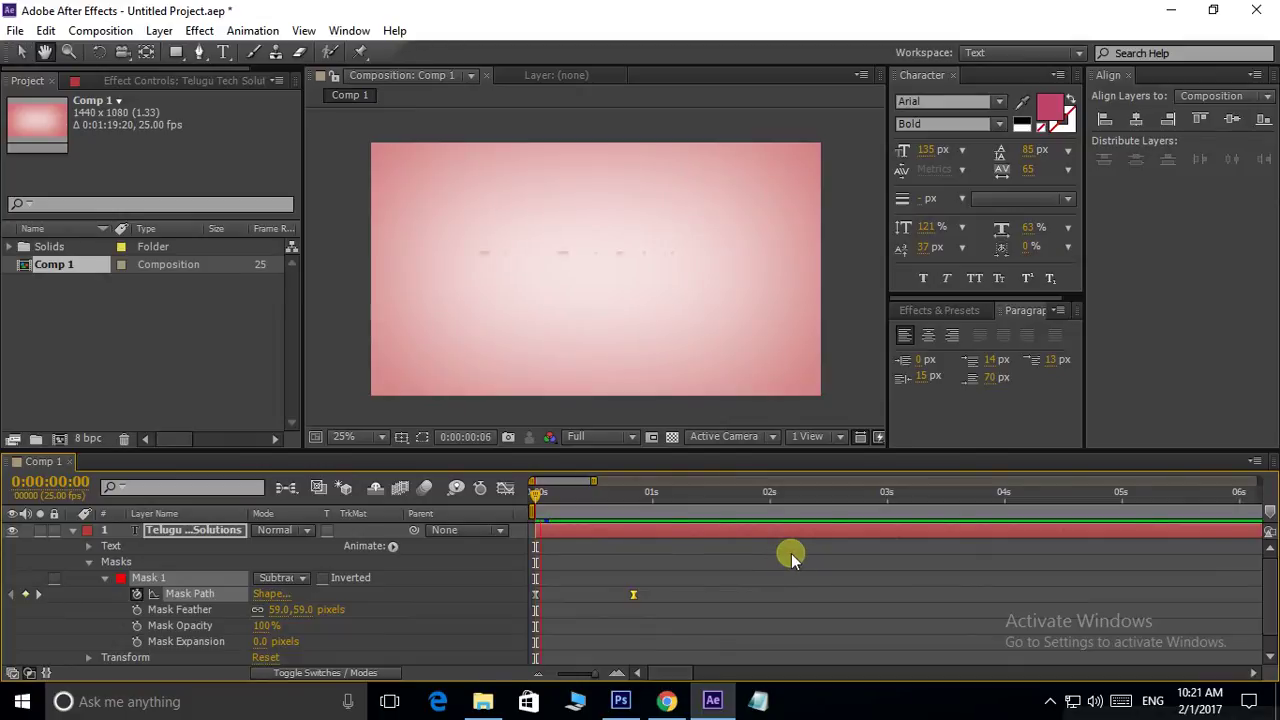